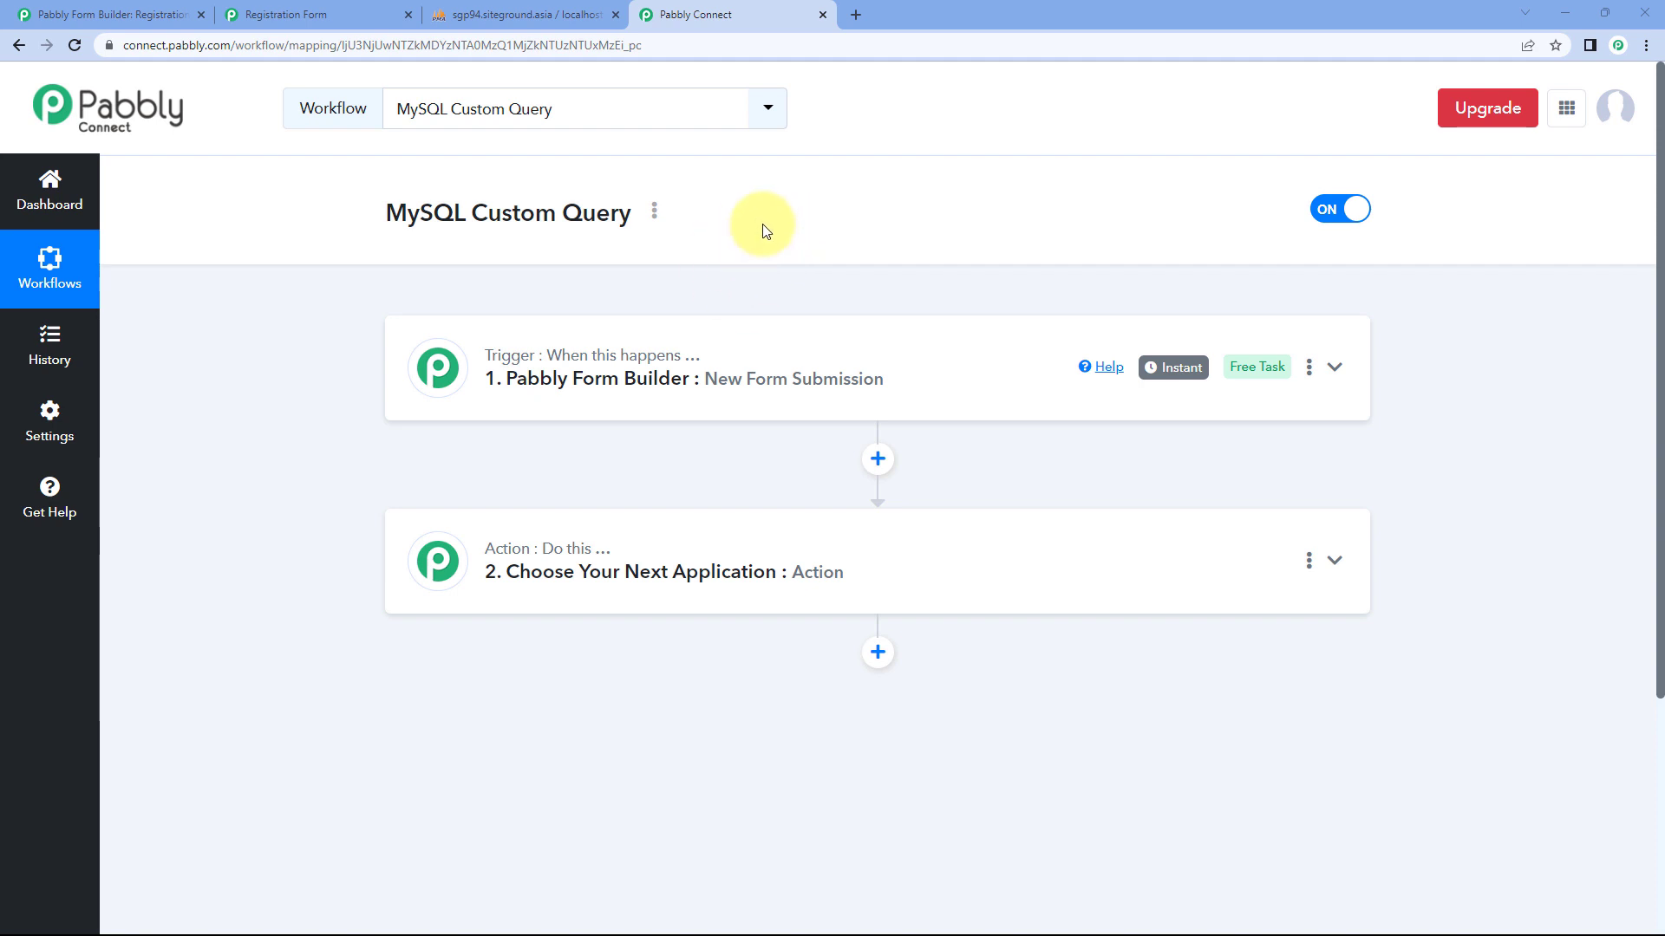
Scroll down the MySQL Custom Query workflow to its Form Builder trigger and empty action step
scroll(766, 231, "down", 1)
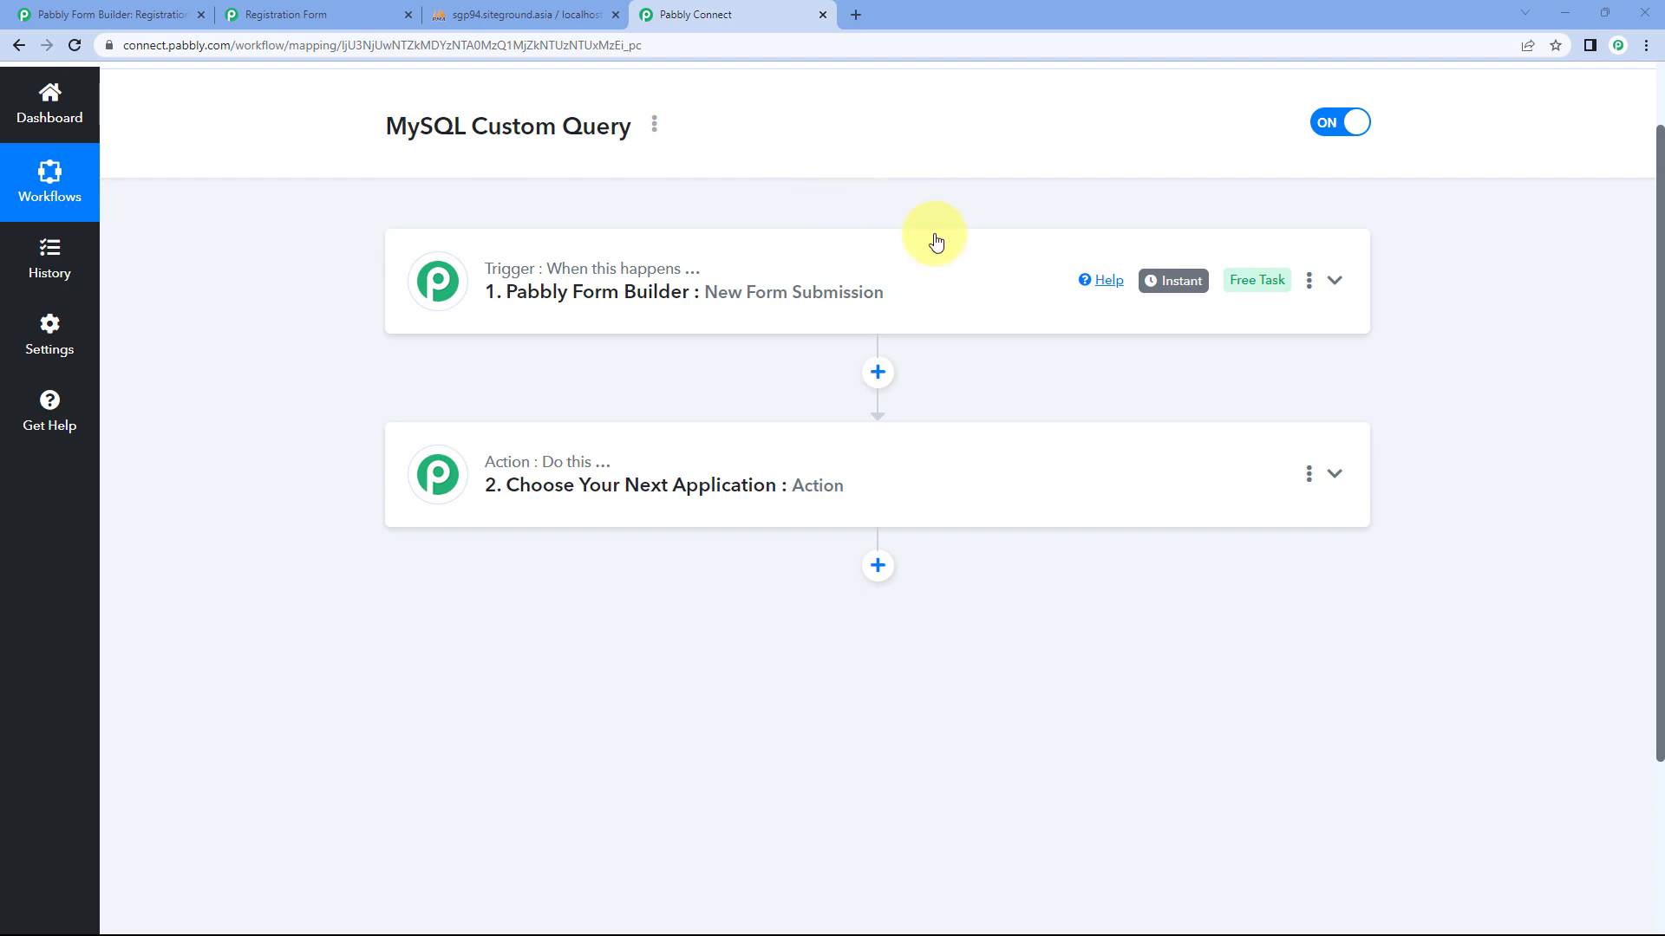
Expand the Form Builder trigger step and glance at the registration form in the editor
left_click(799, 270)
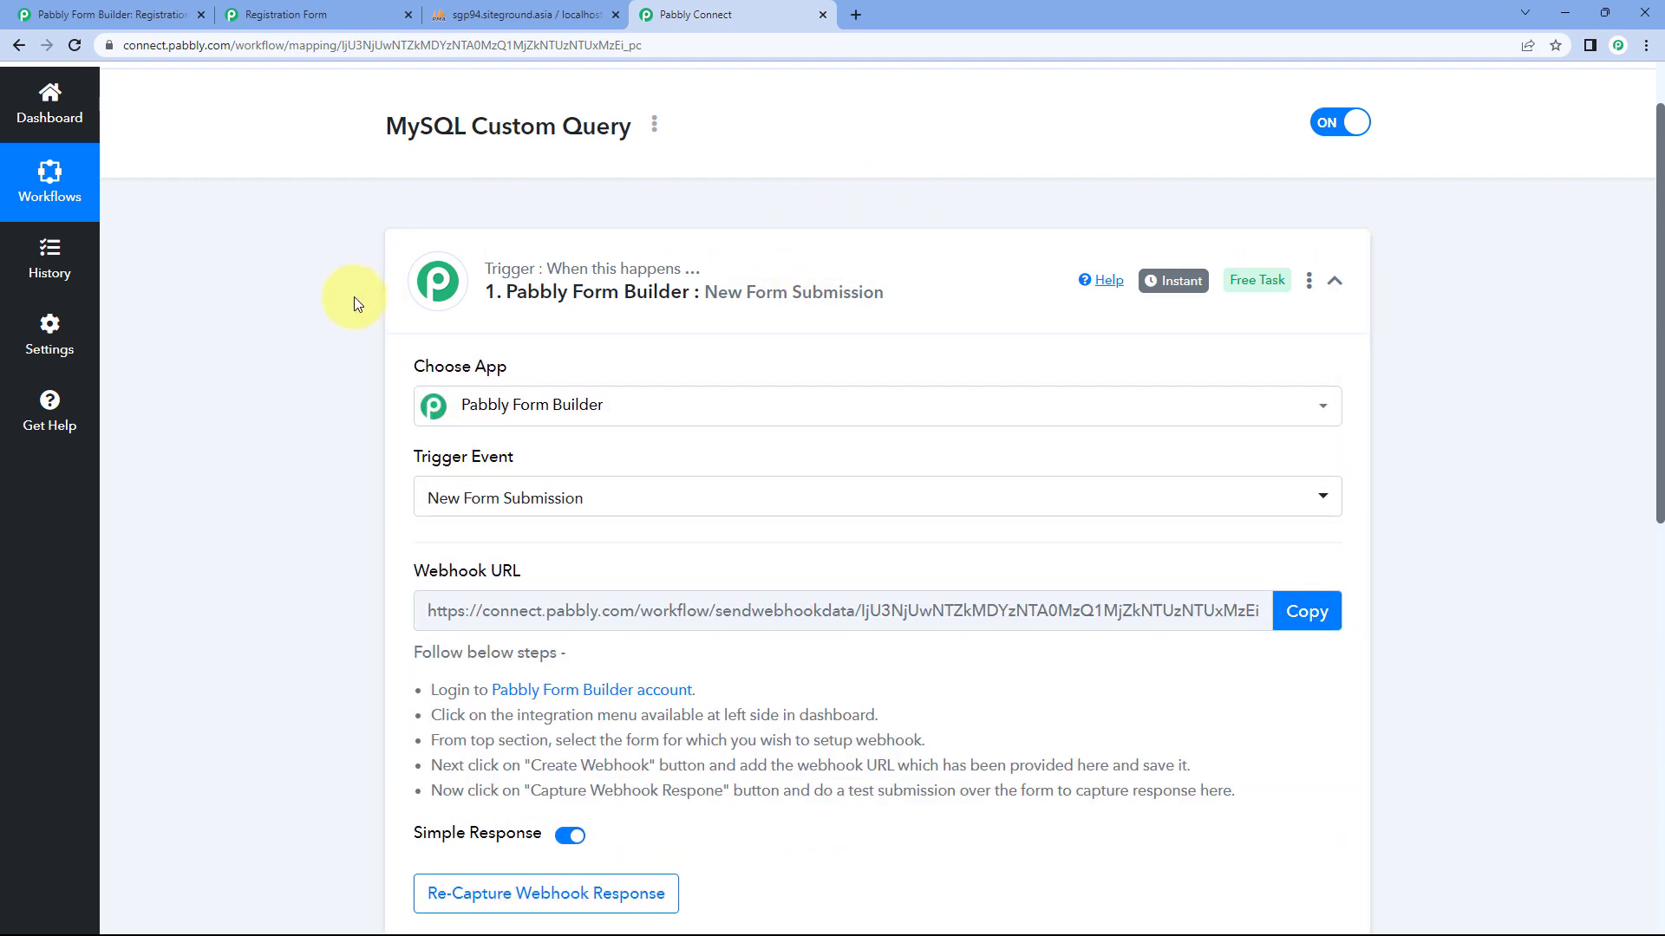
scroll(353, 296, "down", 2)
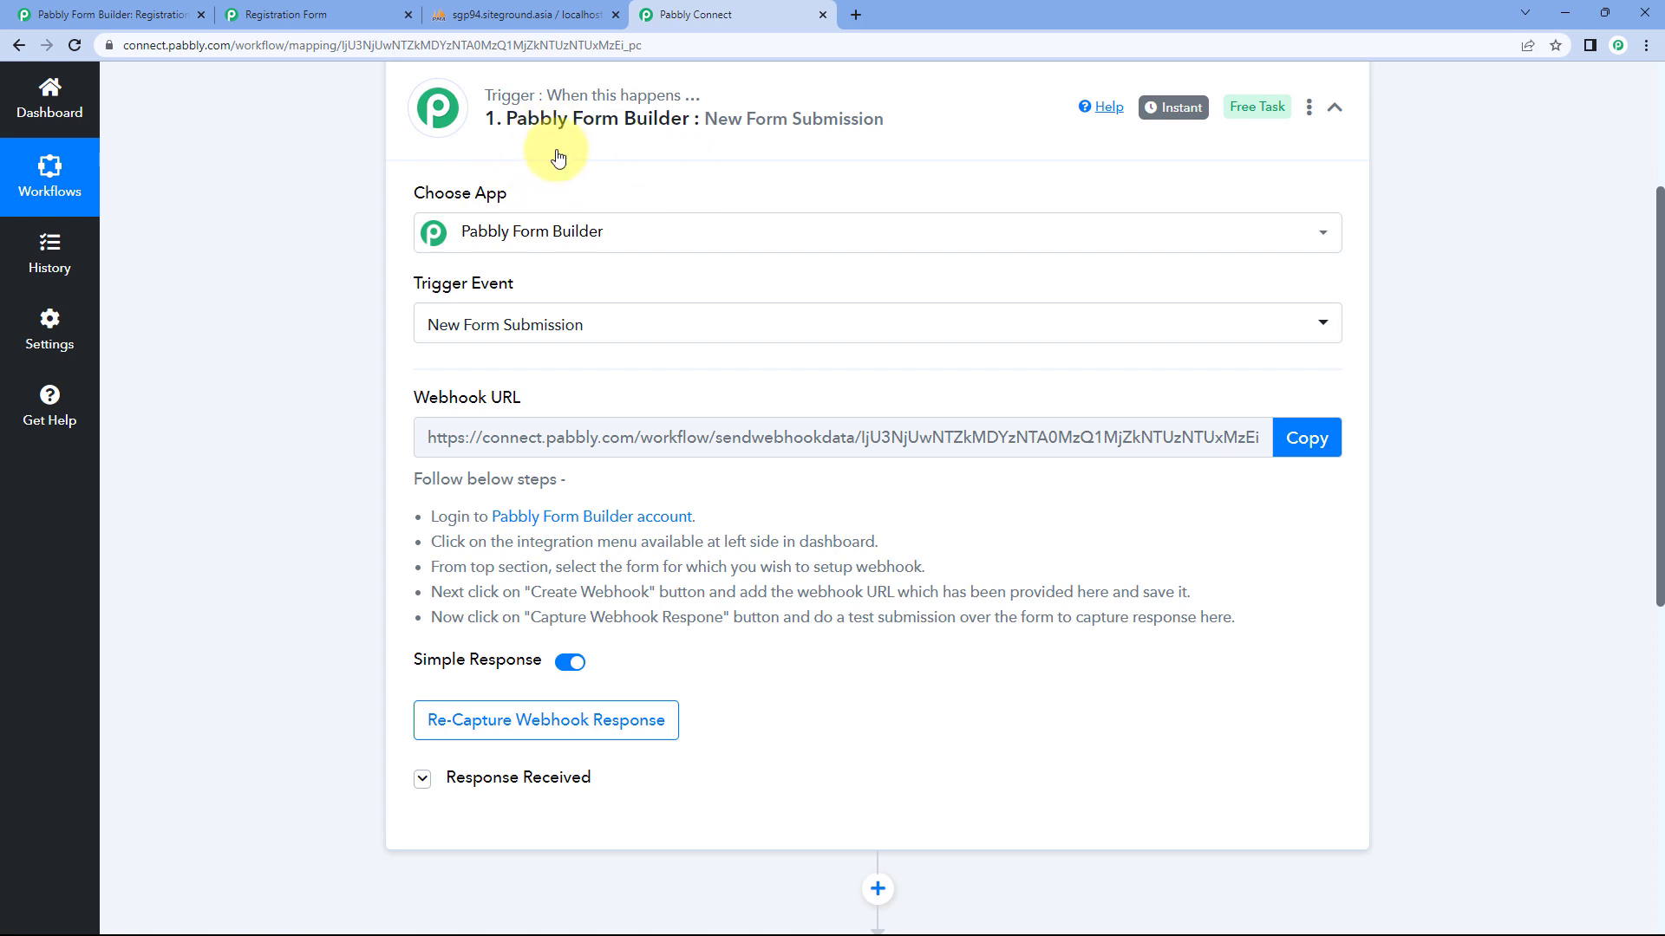
scroll(676, 200, "down", 2)
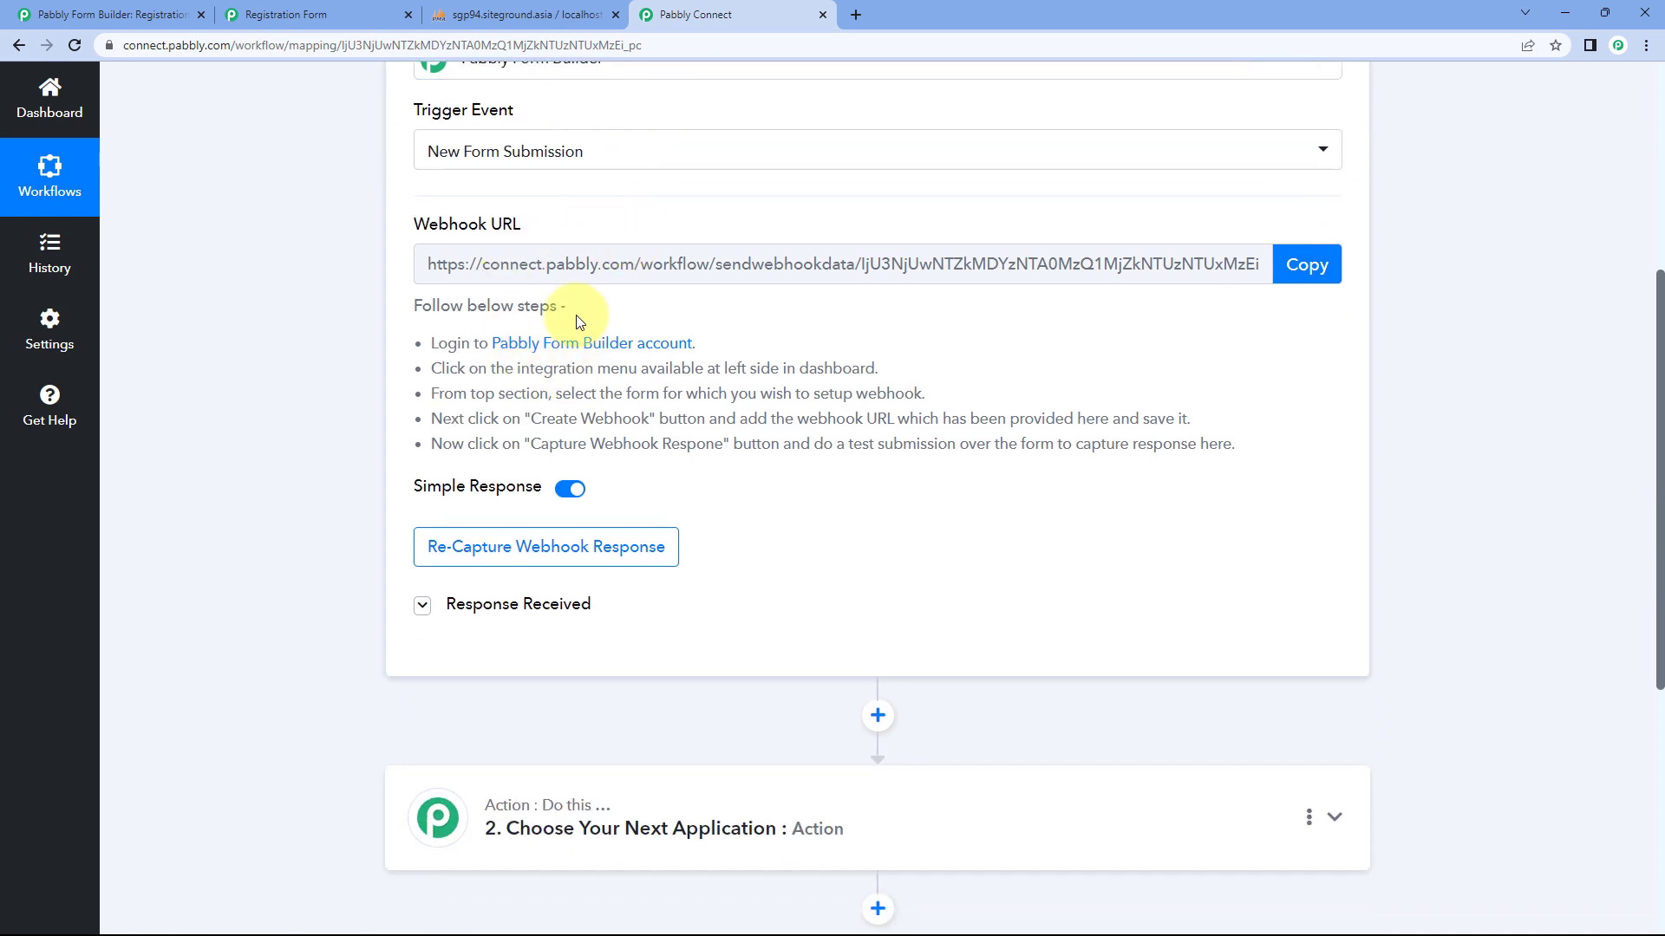
scroll(676, 286, "down", 1)
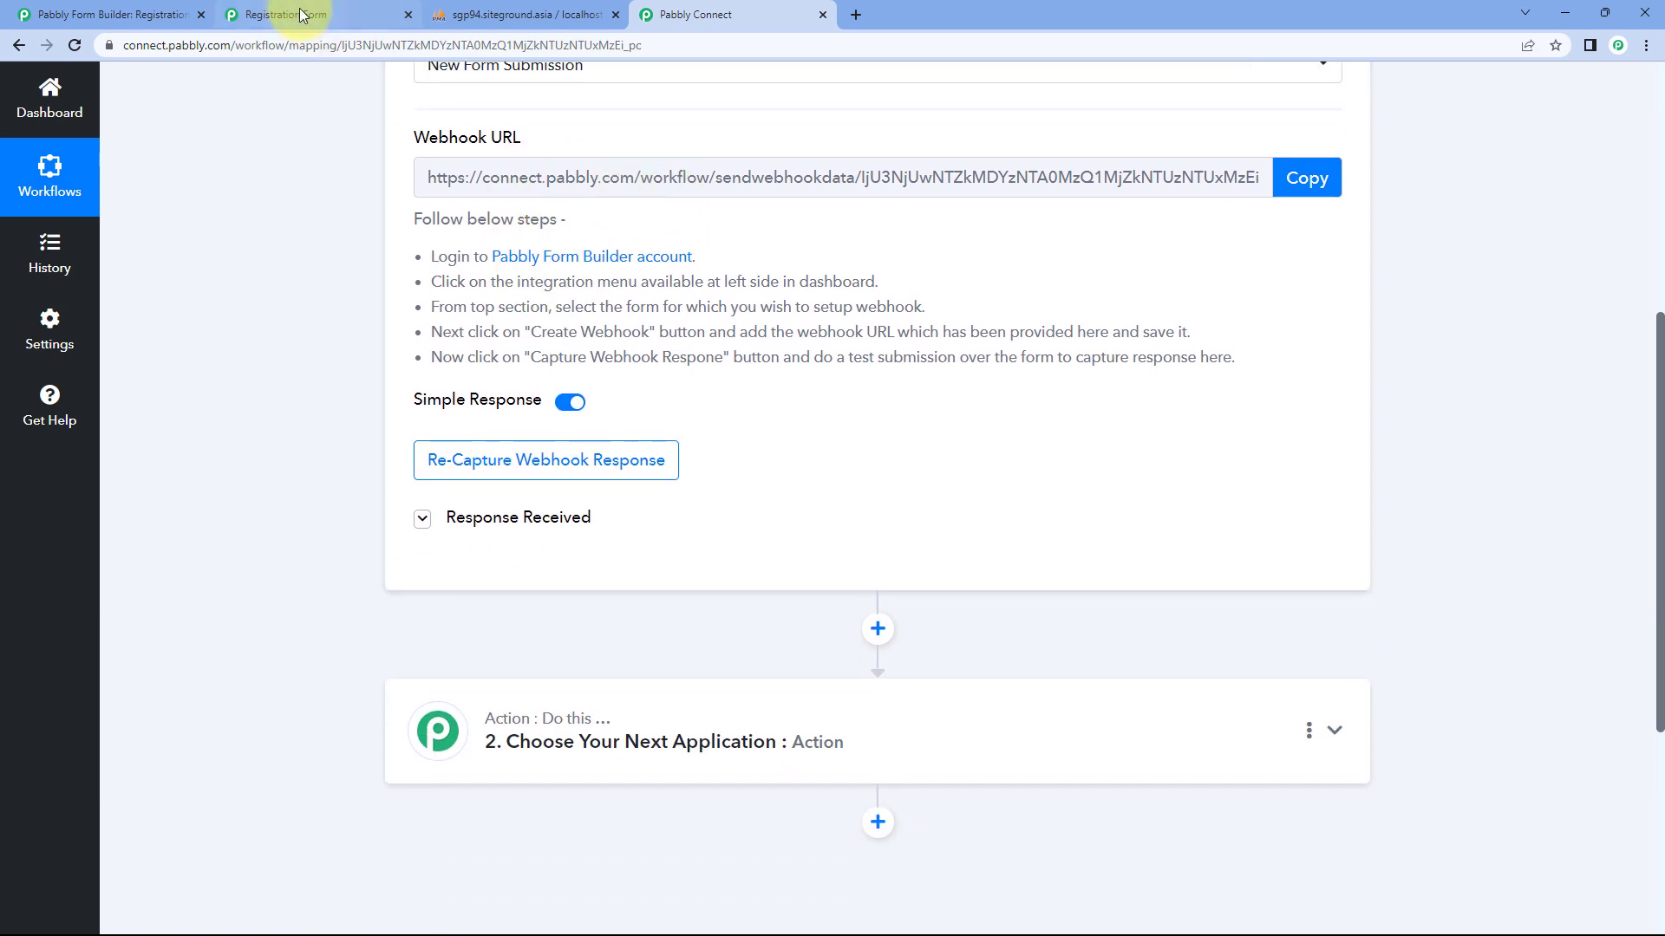
left_click(152, 14)
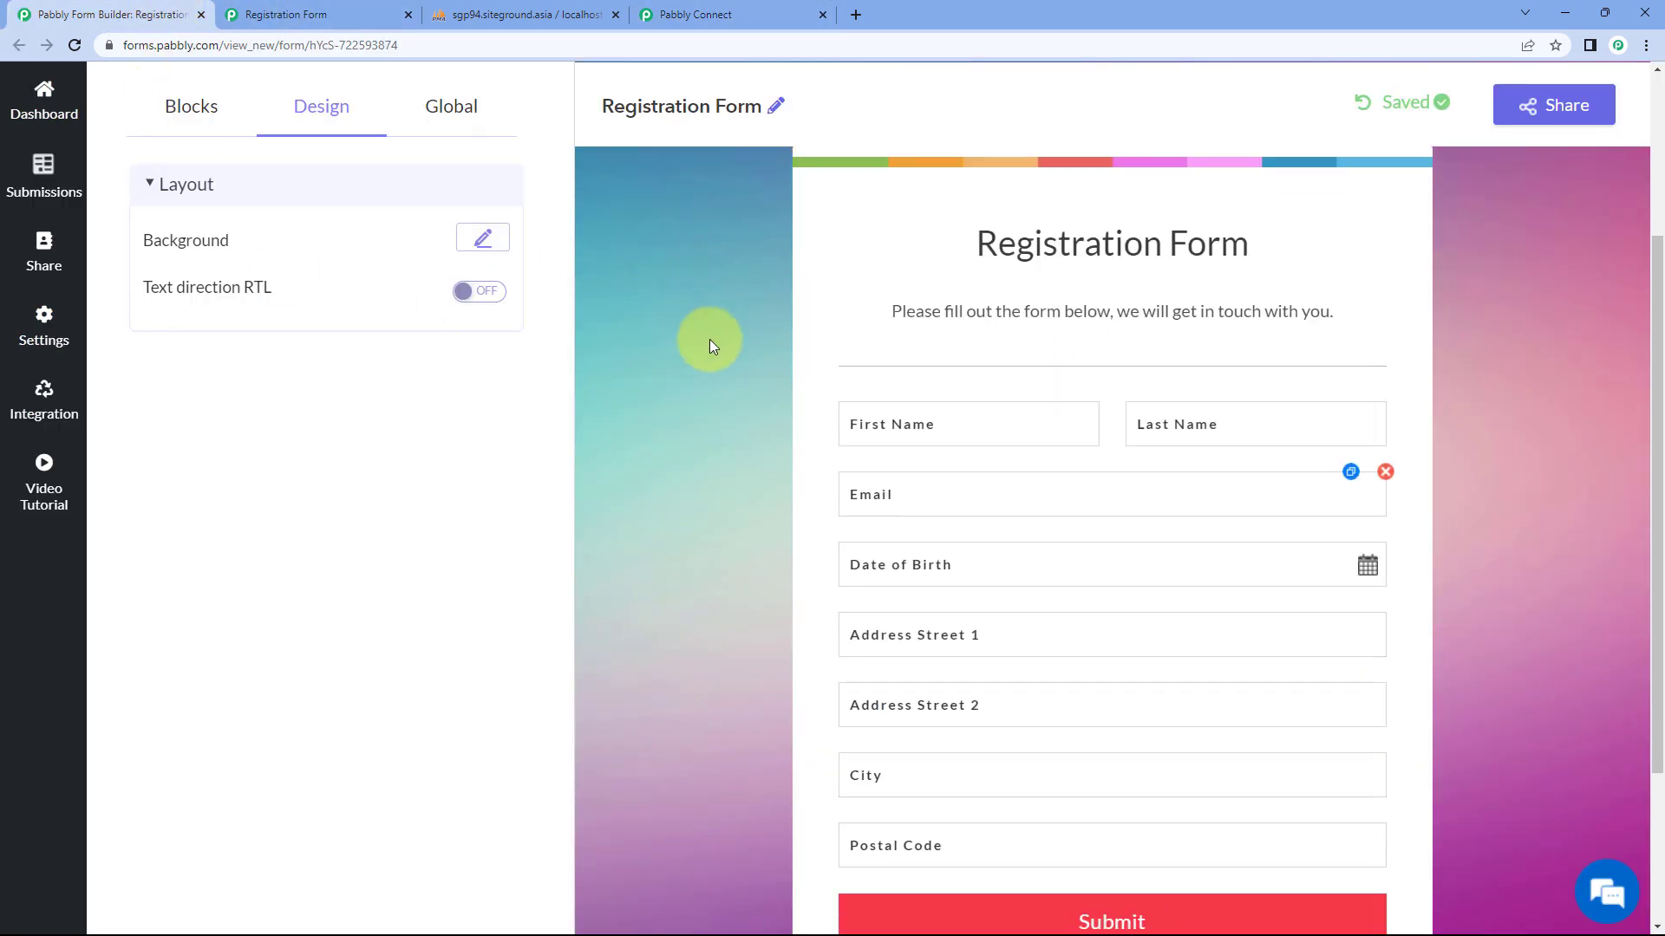
left_click(720, 14)
Expand the captured response to show postal code, name, email and date of birth values
scroll(382, 408, "down", 1)
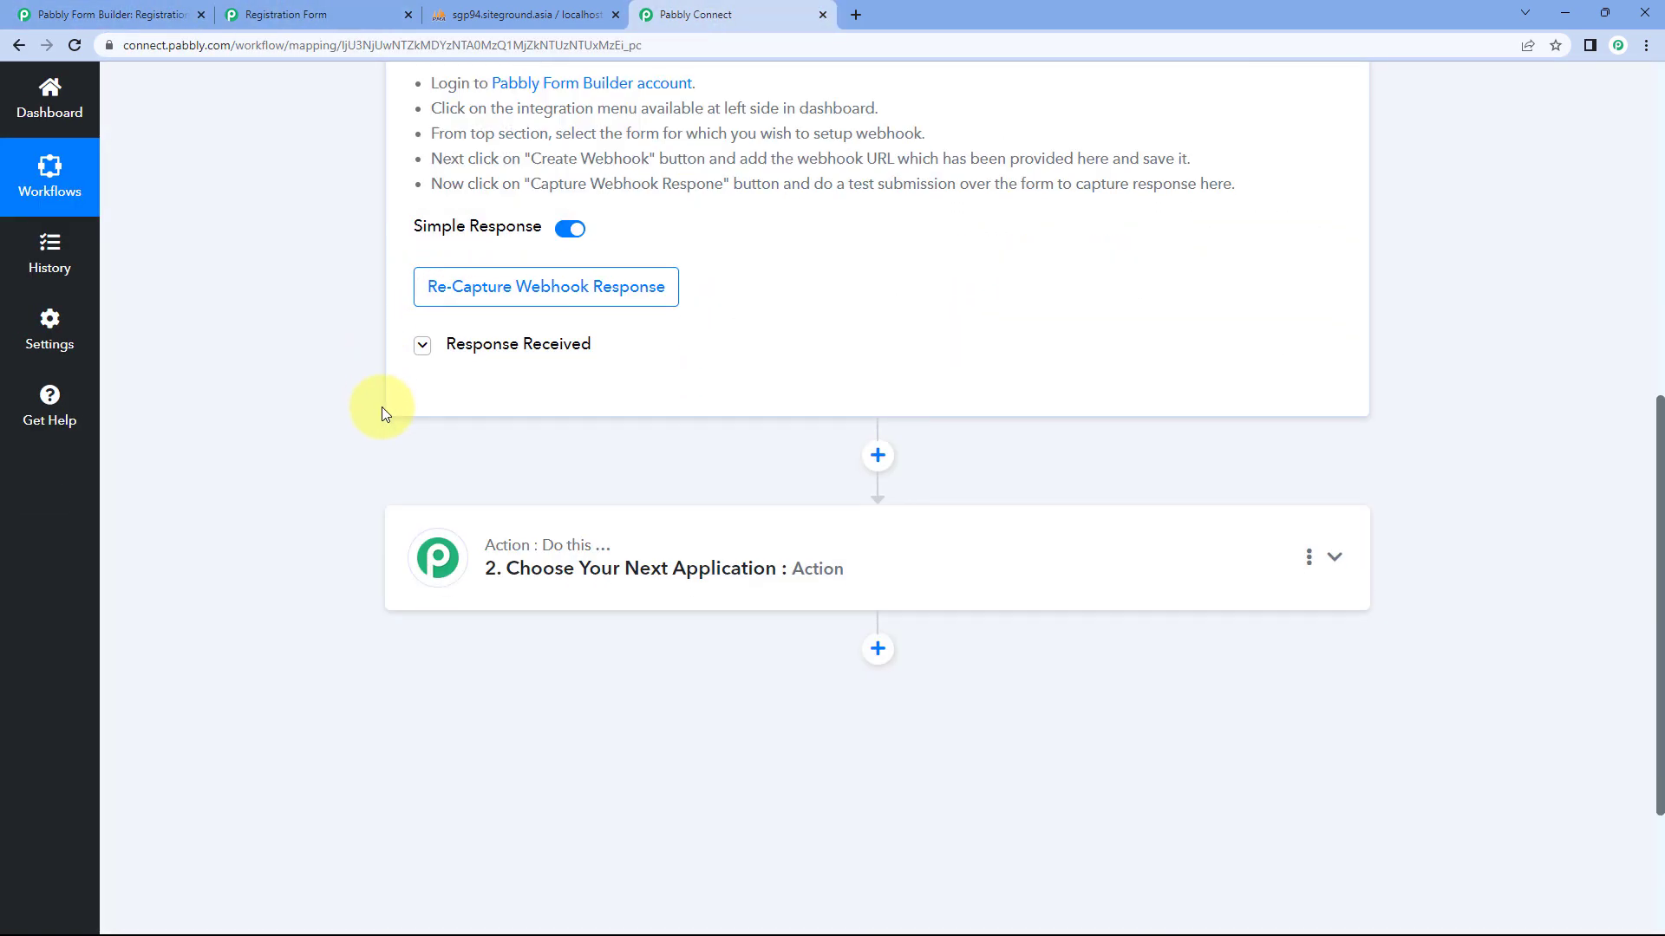
left_click(423, 348)
scroll(558, 342, "down", 1)
scroll(763, 416, "down", 2)
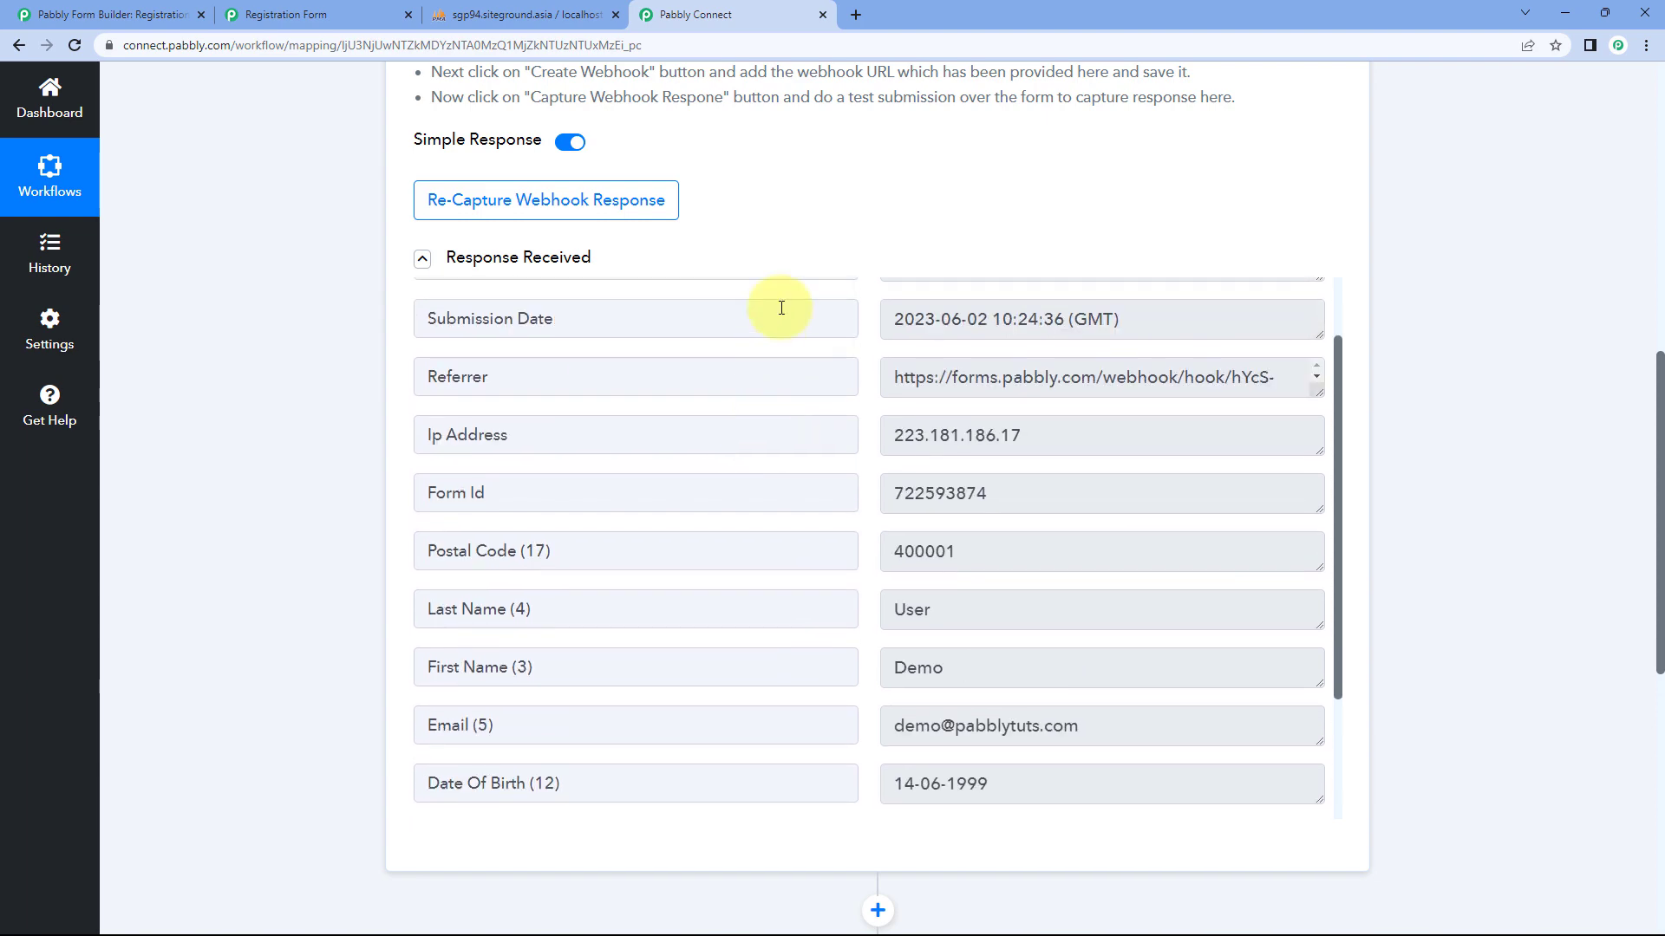
scroll(781, 308, "down", 2)
Browse the five contacts in new_contacts, then view the form's 'Your Message Submitted Successfully.' page
left_click(510, 14)
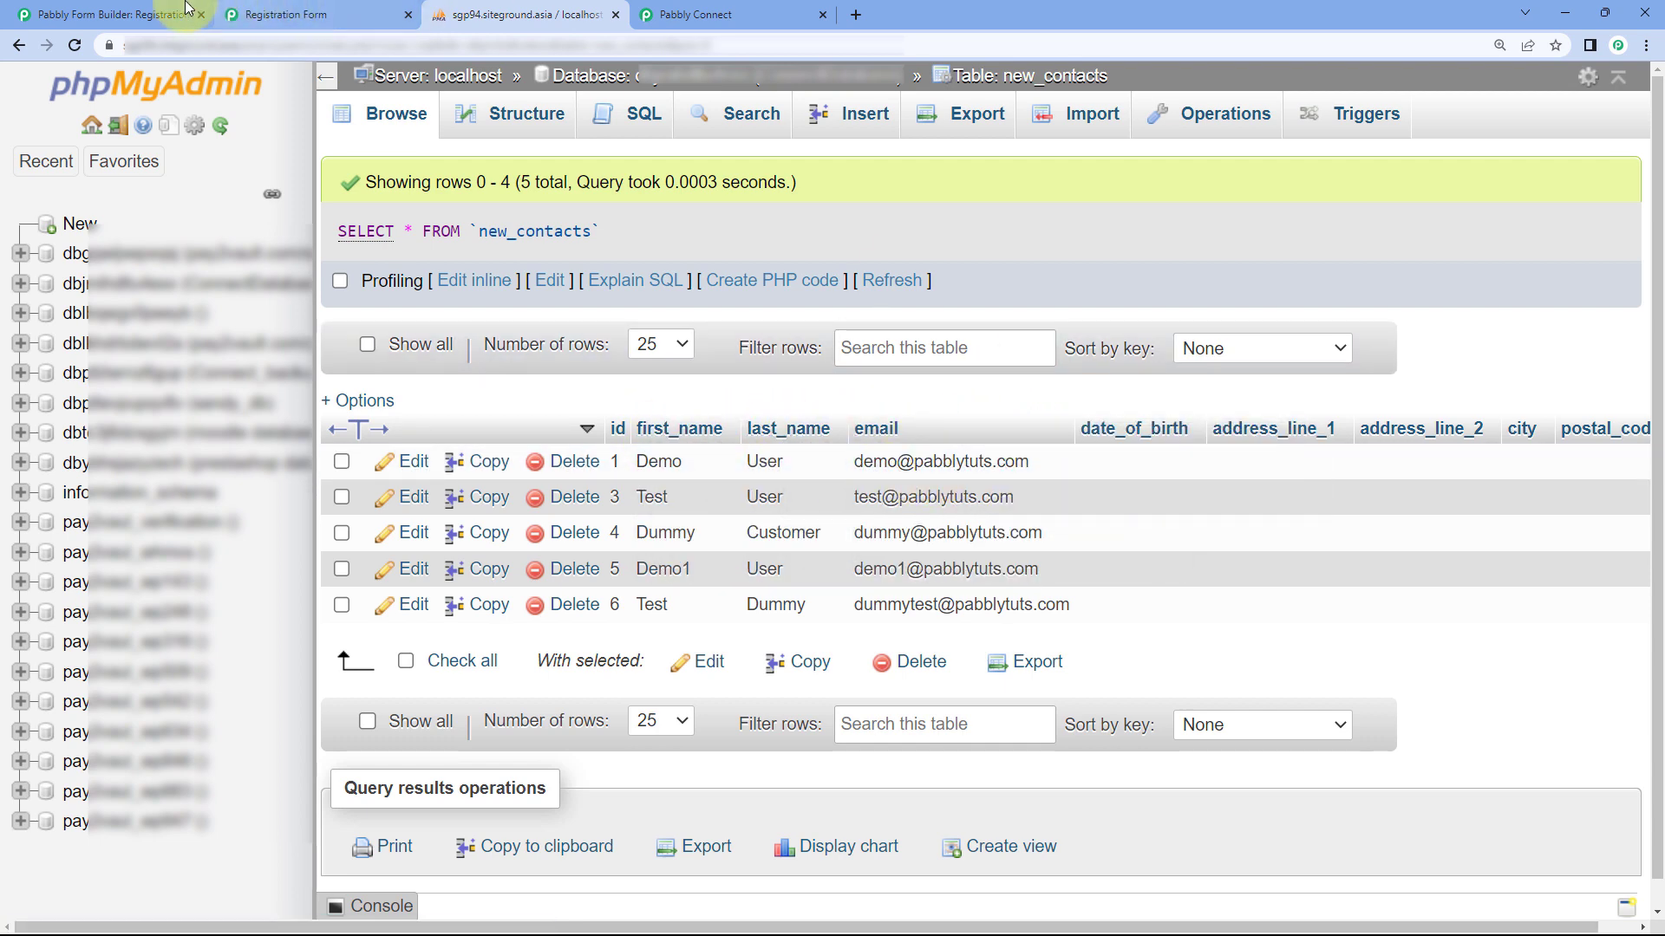
left_click(286, 15)
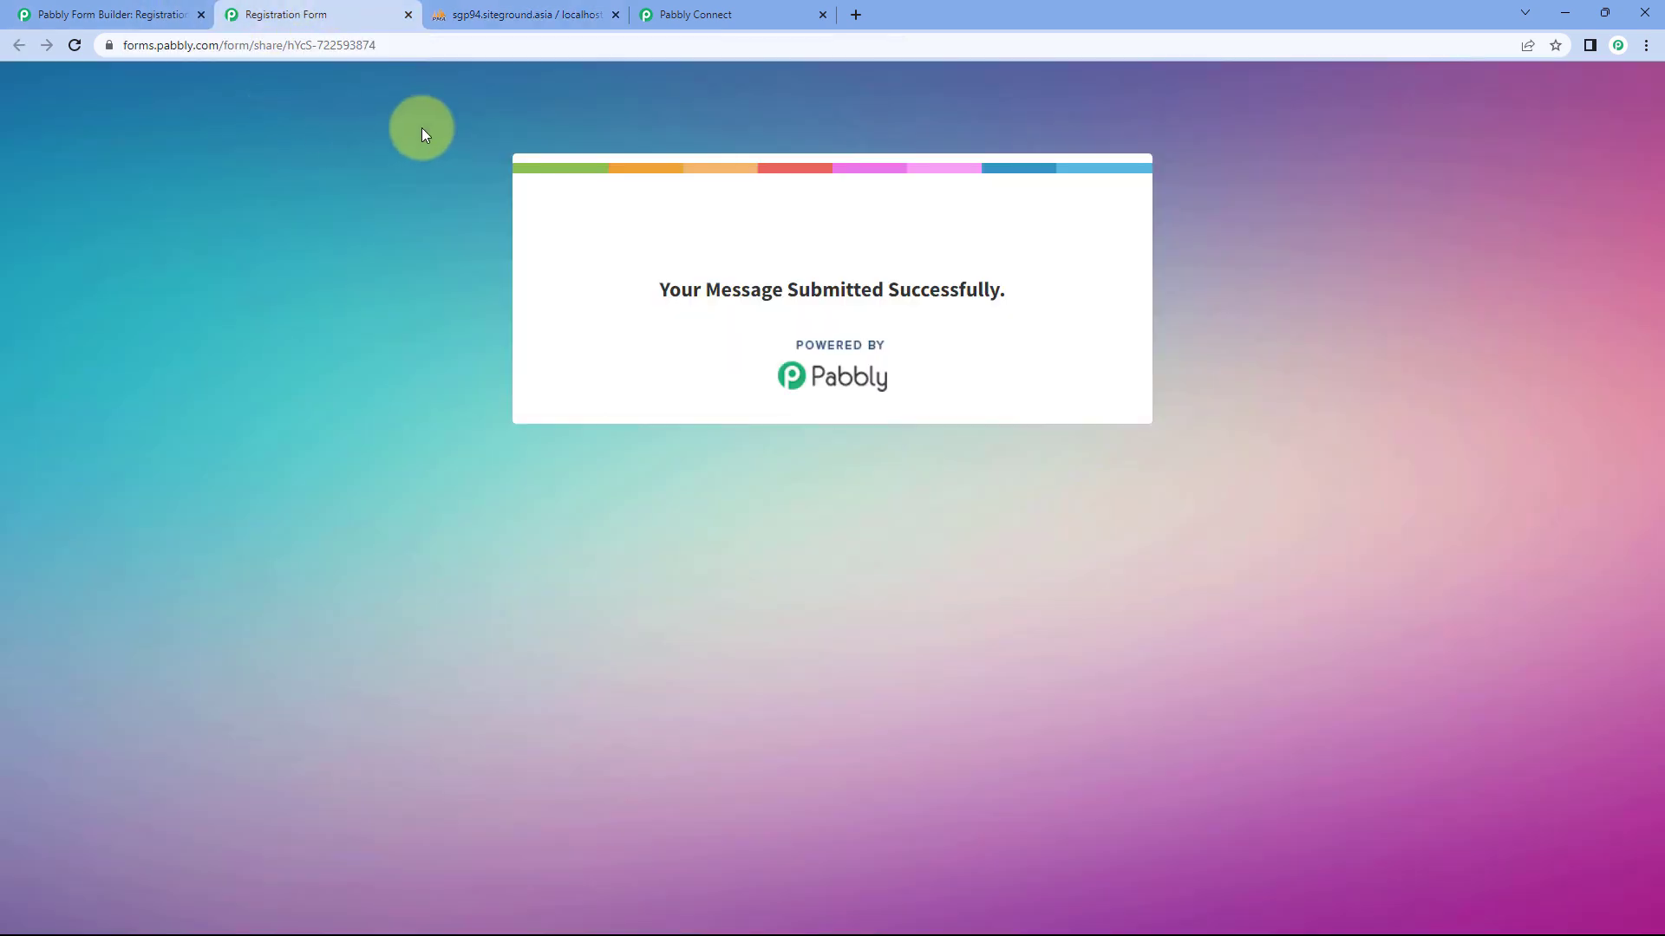
Show the Registration Form editor with name, email, date of birth, address, city and postal code fields
left_click(106, 7)
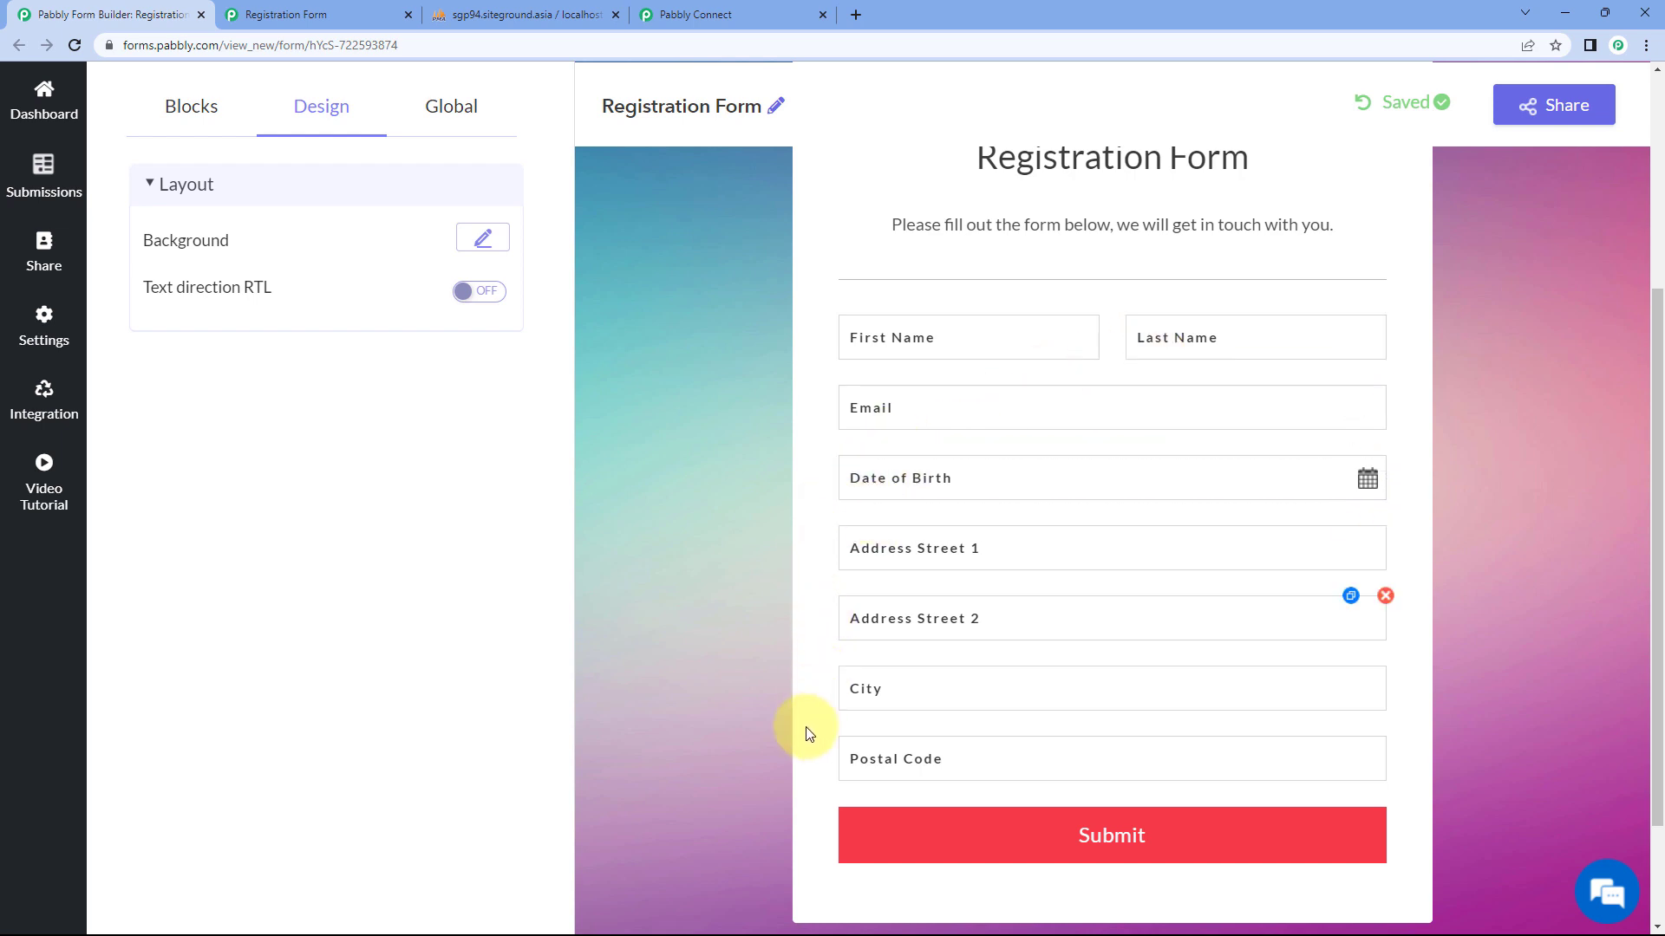
left_click(712, 14)
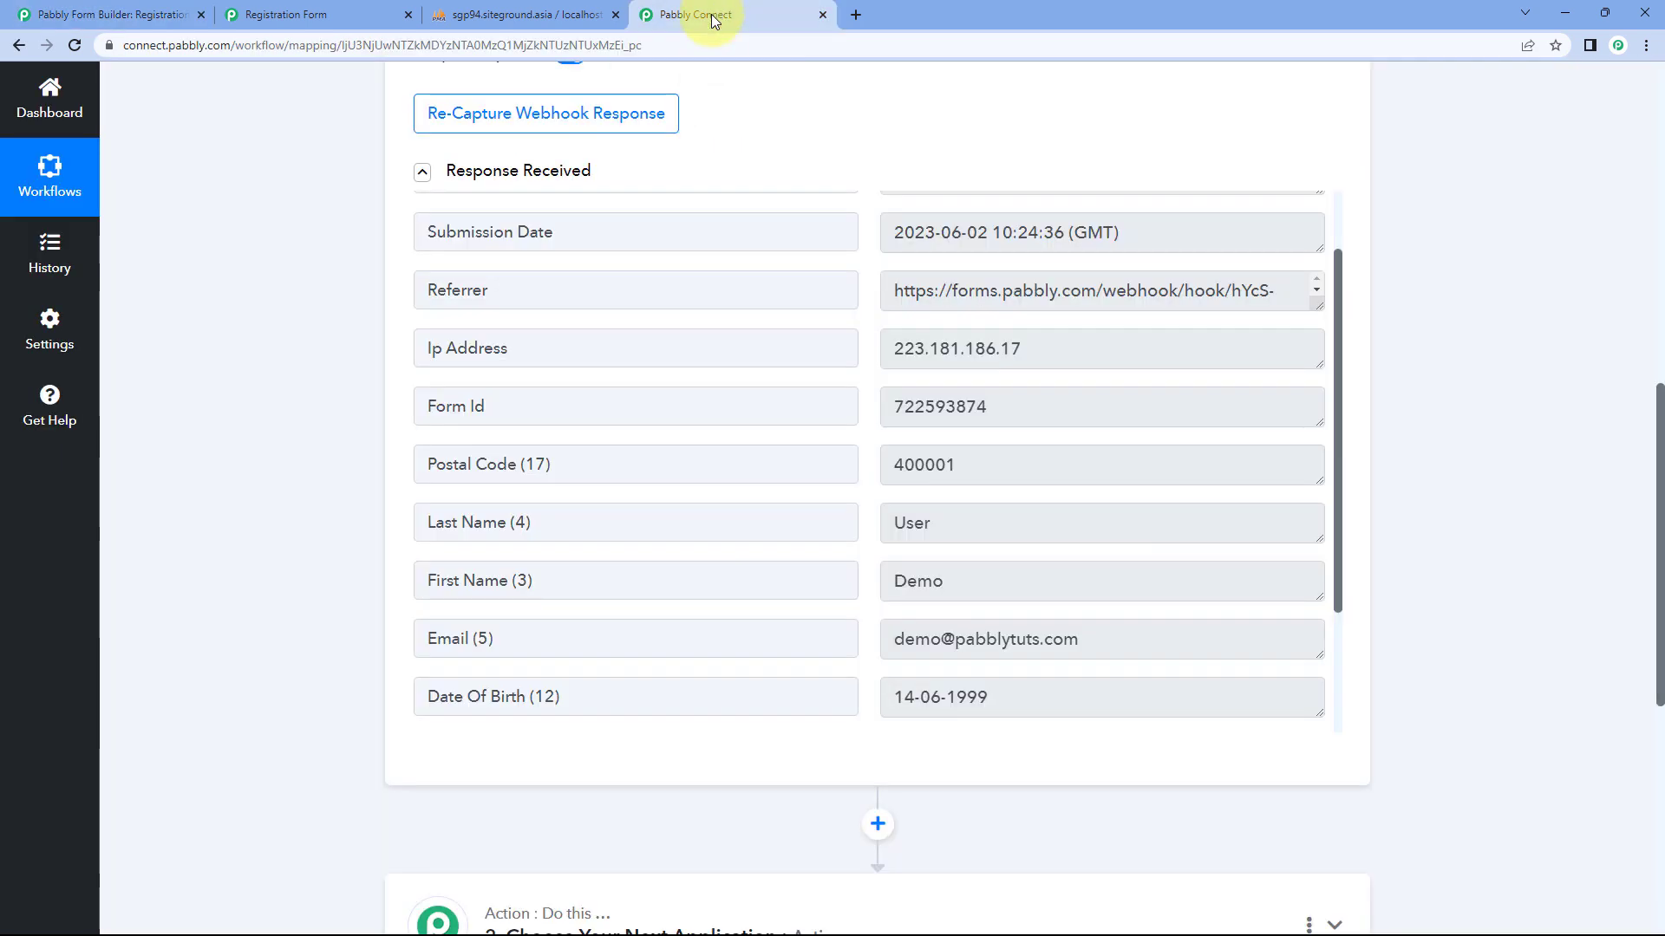
scroll(880, 282, "down", 2)
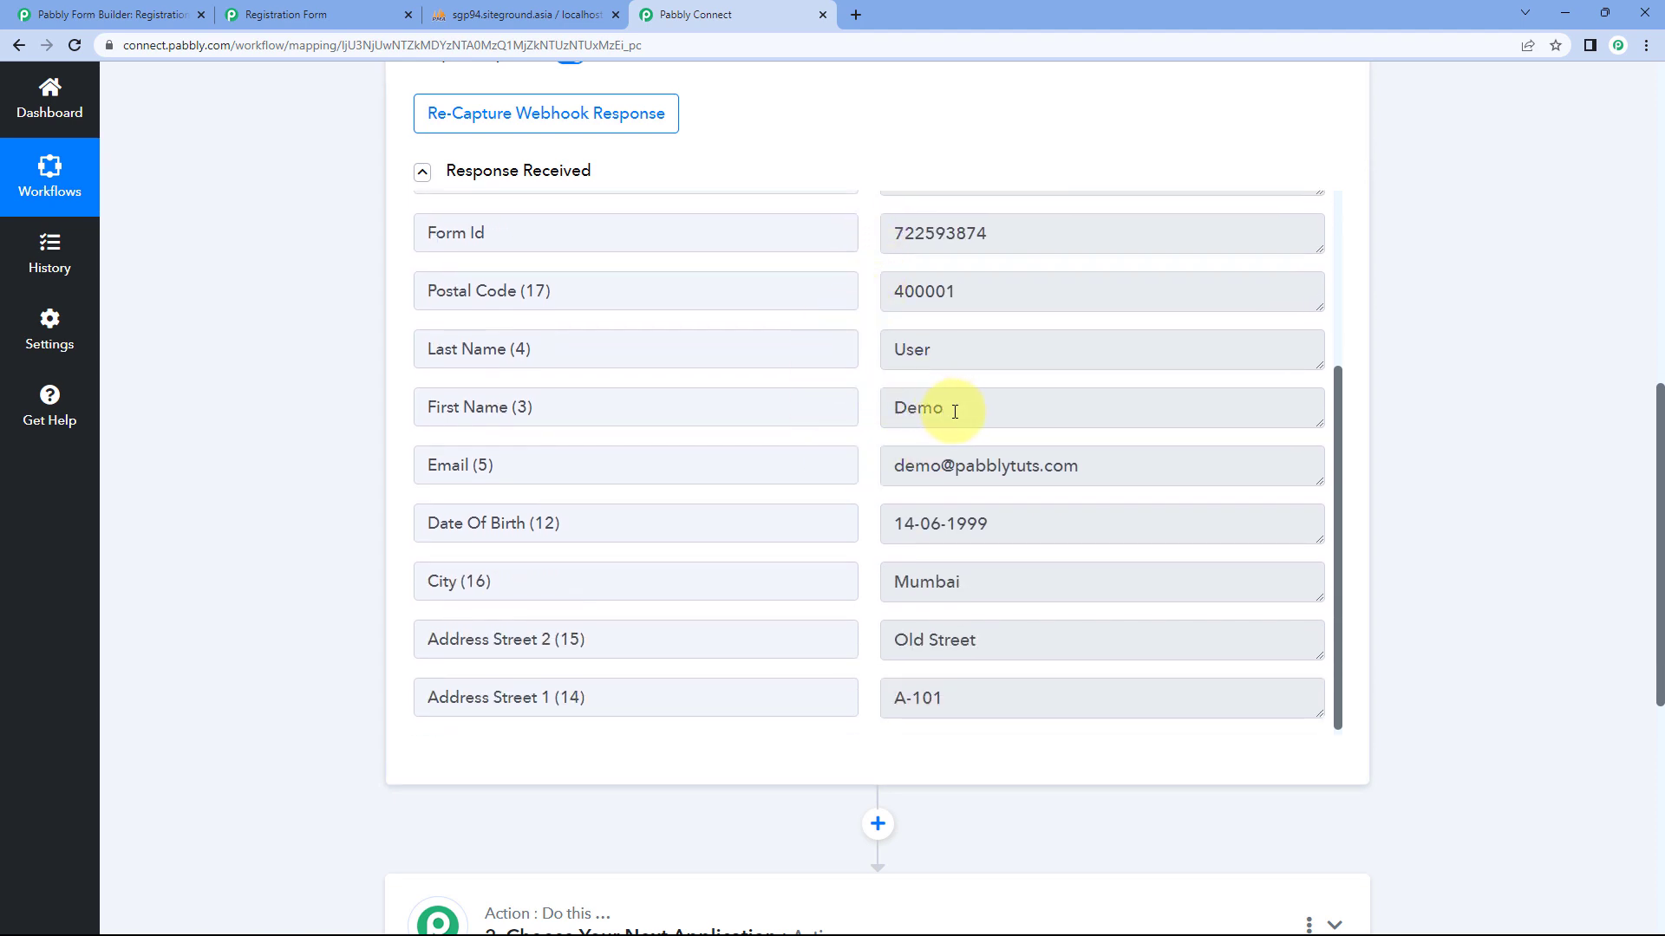
double_click(960, 412)
double_click(919, 348)
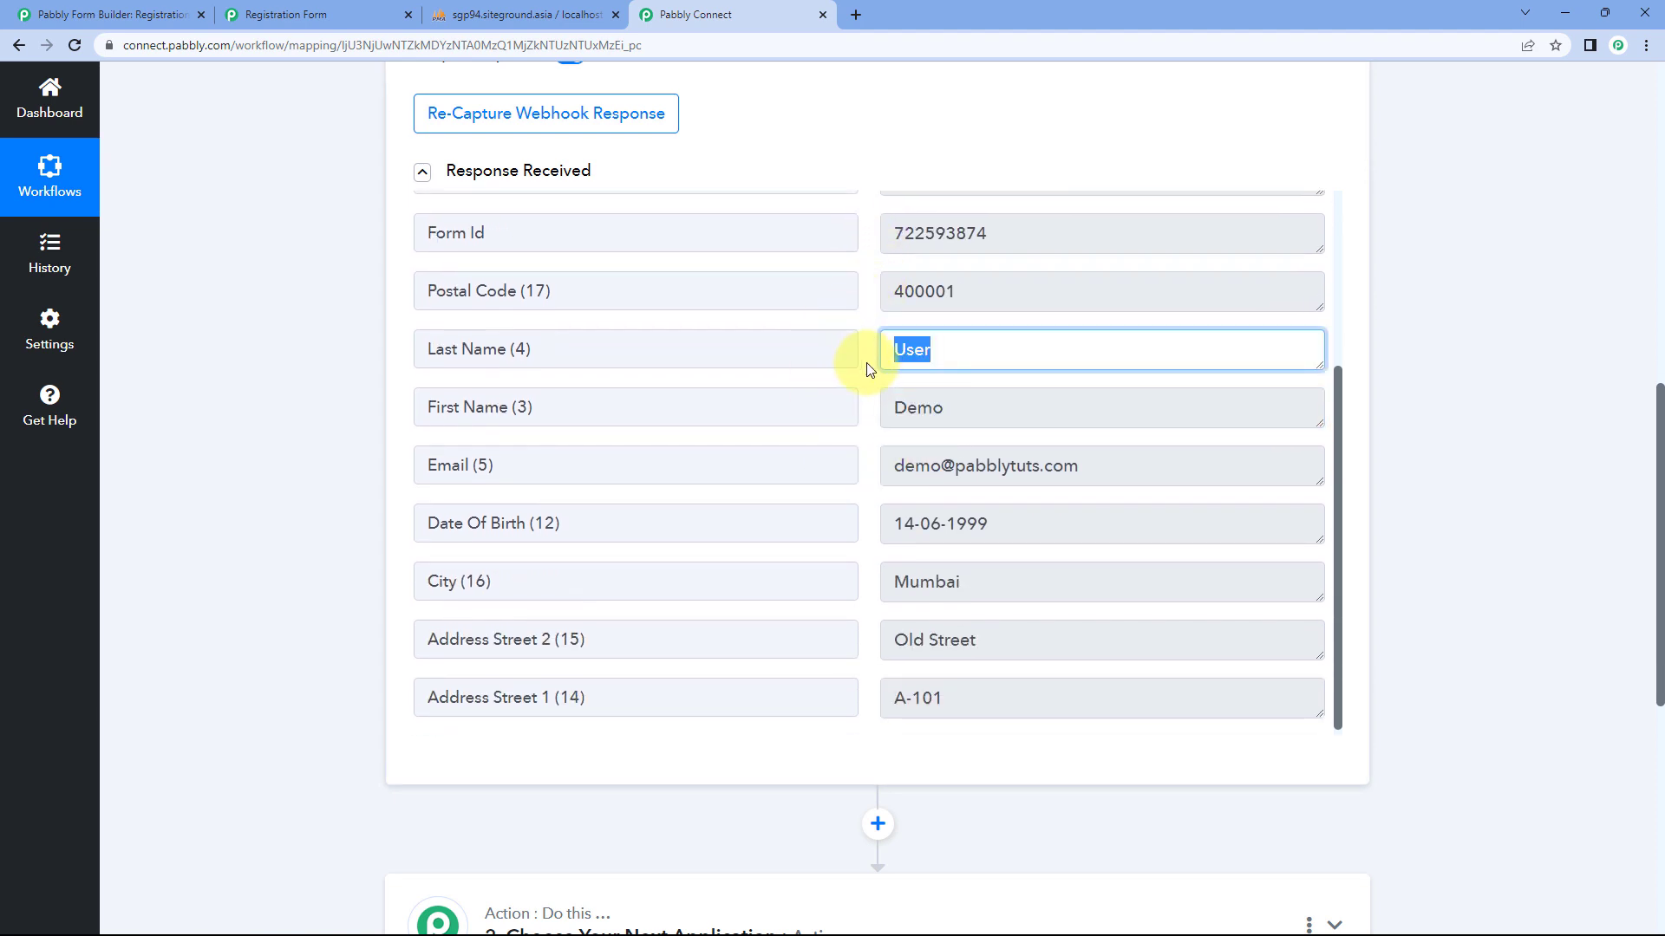
left_click(870, 371)
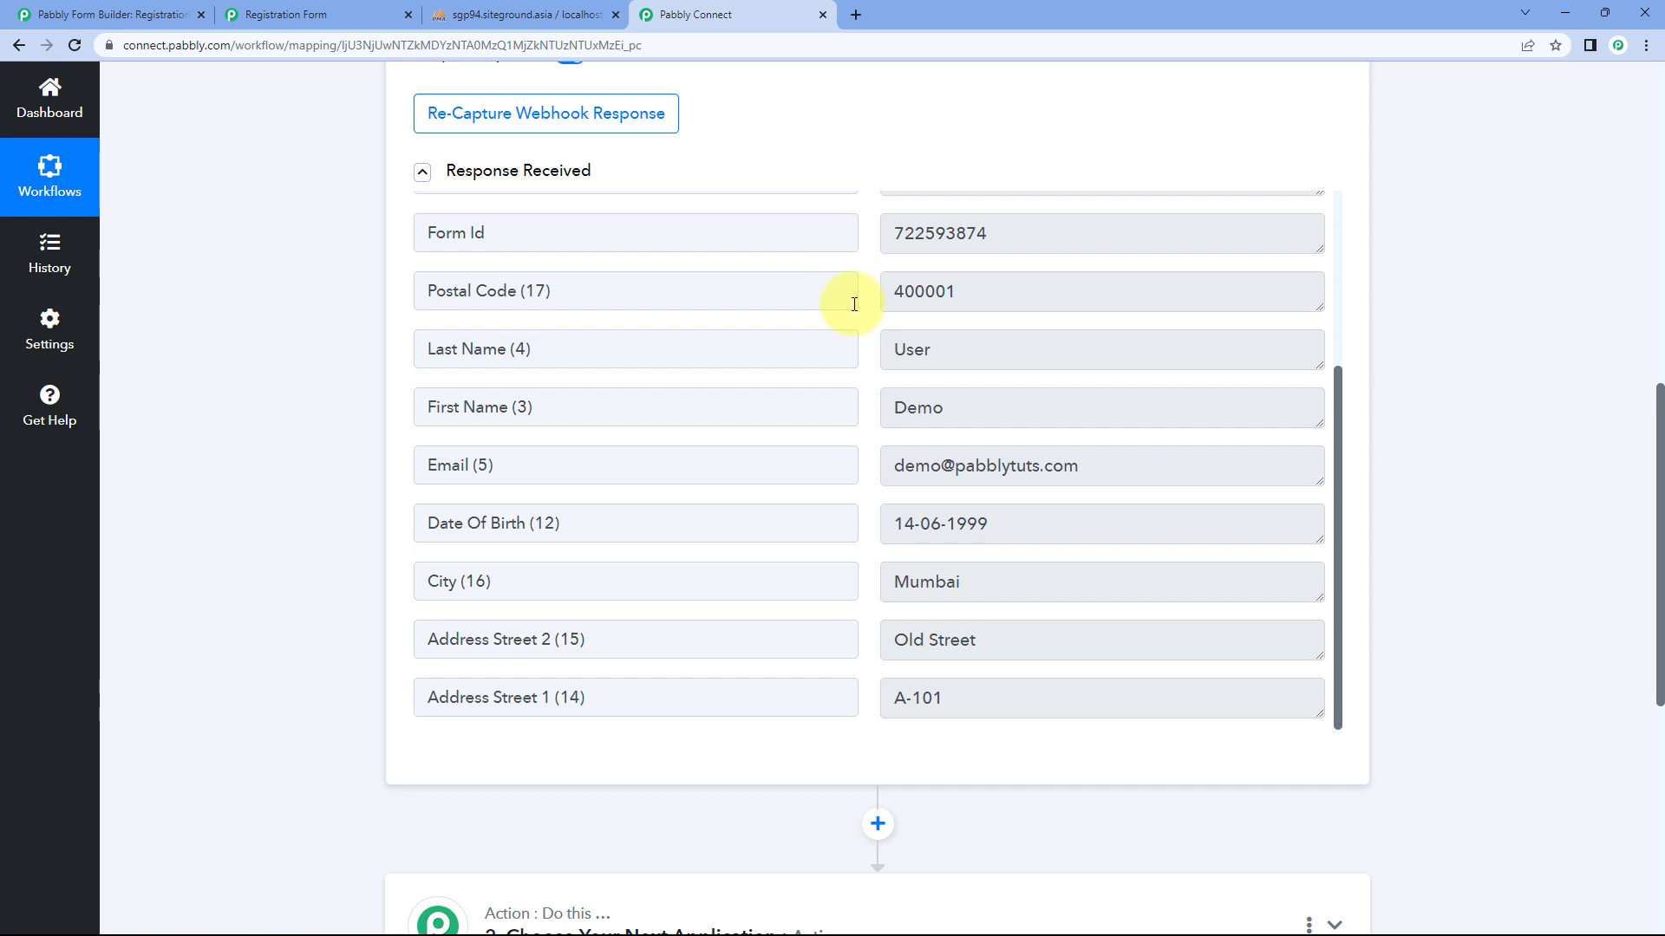
scroll(1020, 483, "down", 1)
left_click_drag(1085, 461, 892, 460)
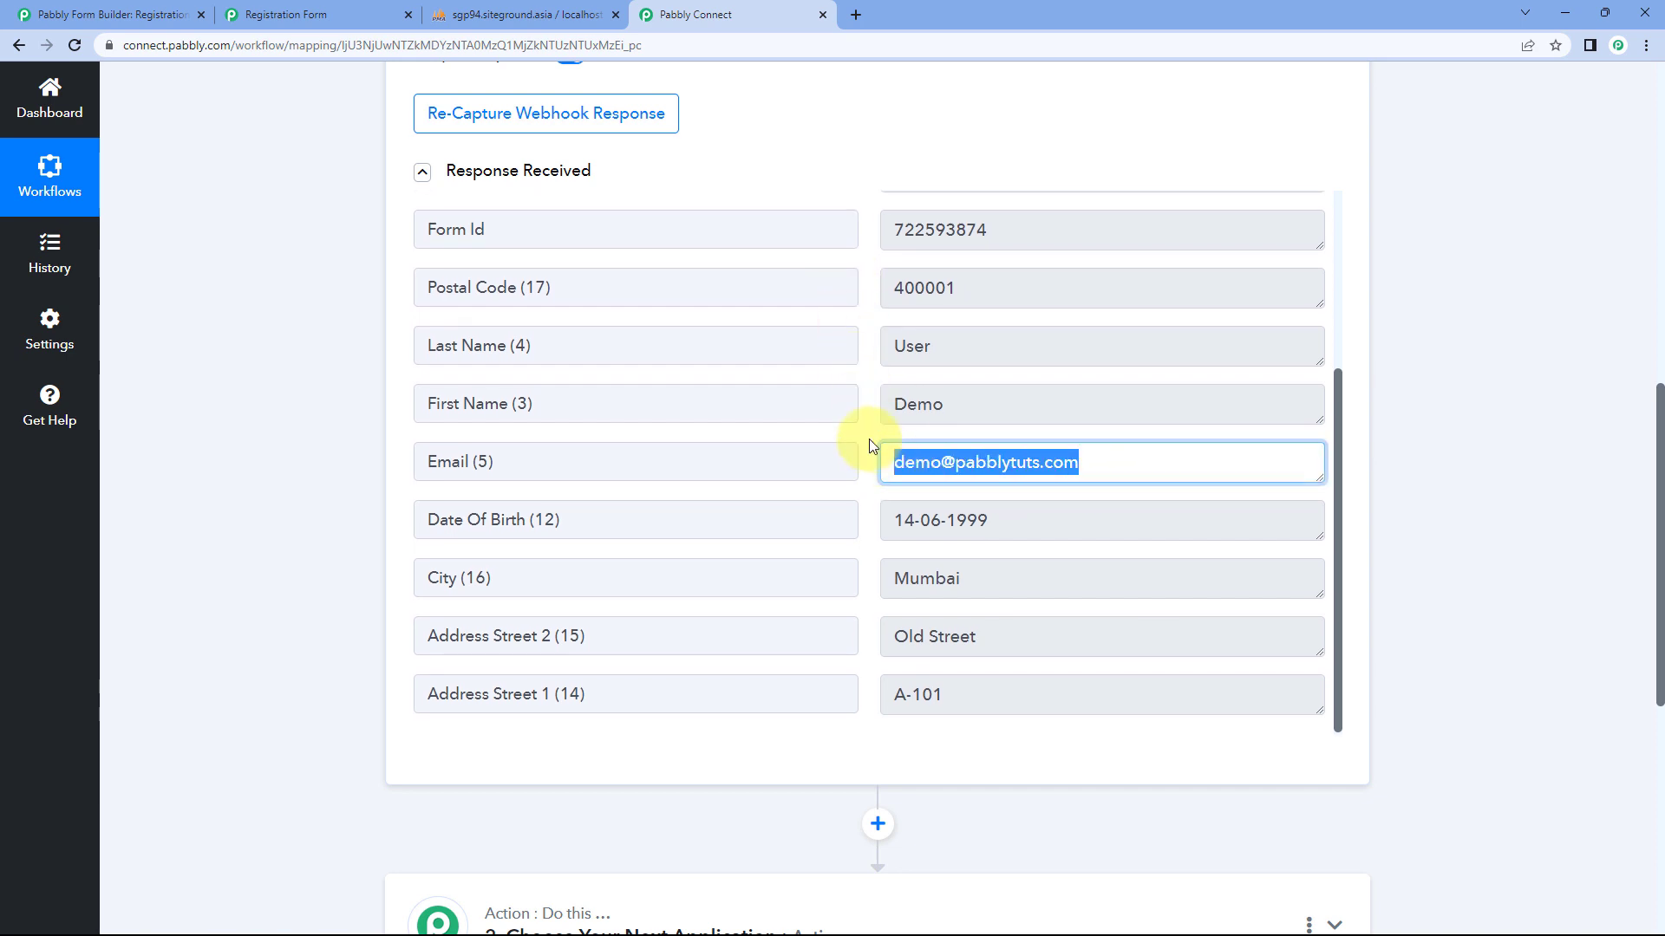
left_click(871, 447)
left_click(165, 14)
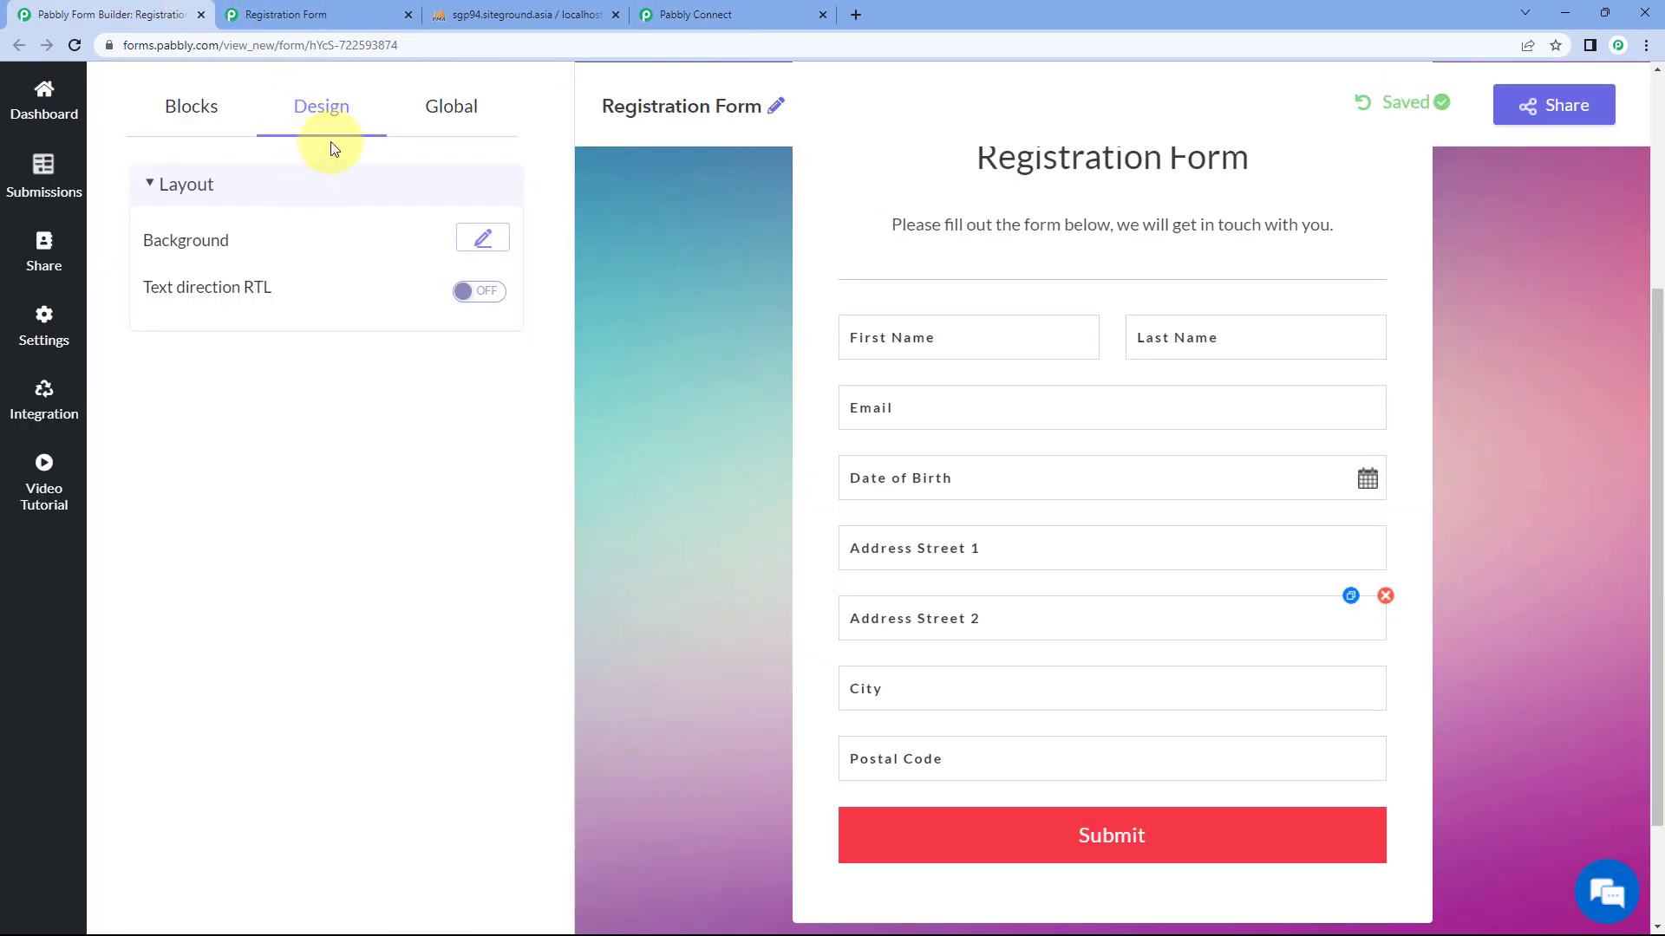
left_click(677, 14)
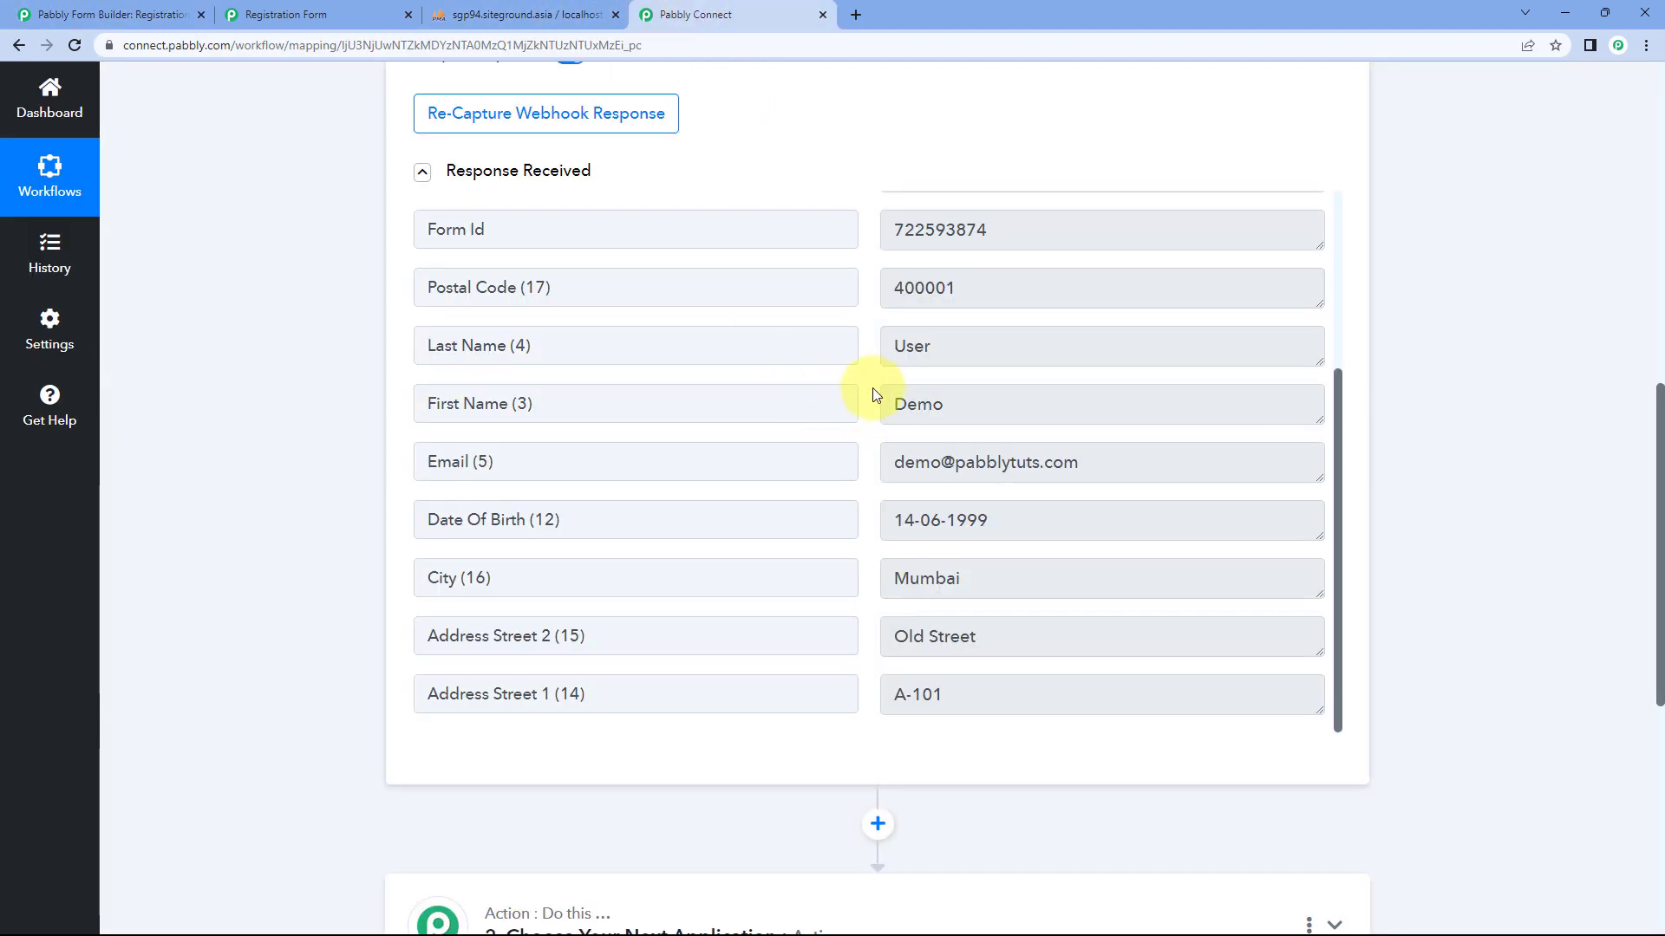
left_click(562, 11)
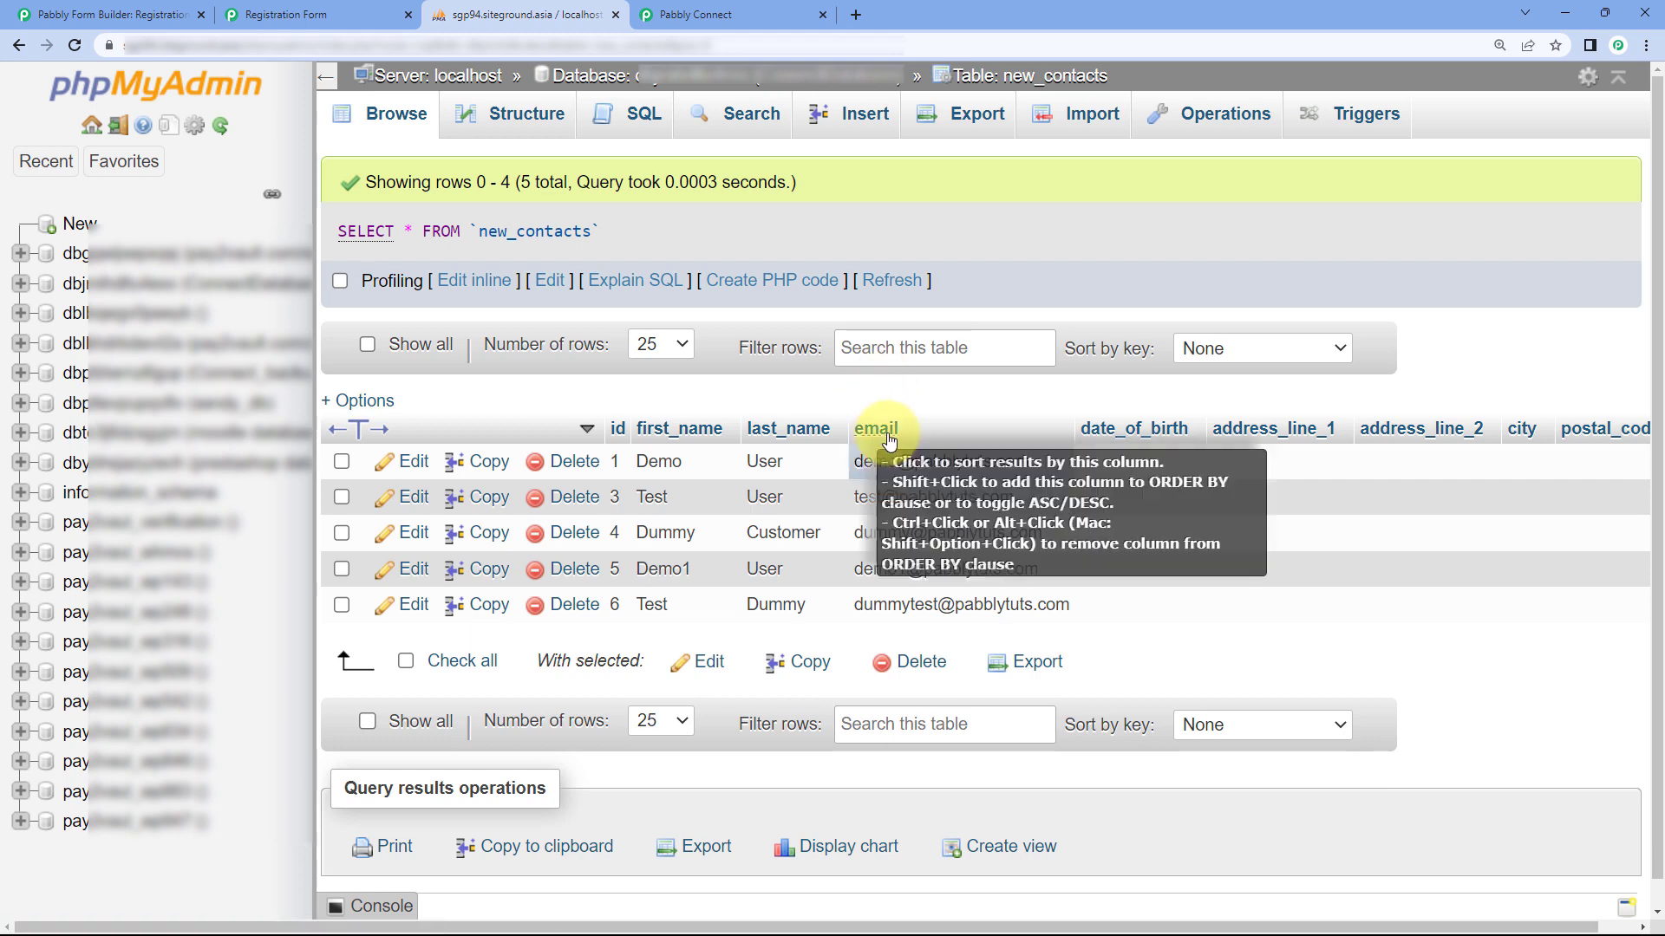
left_click(719, 14)
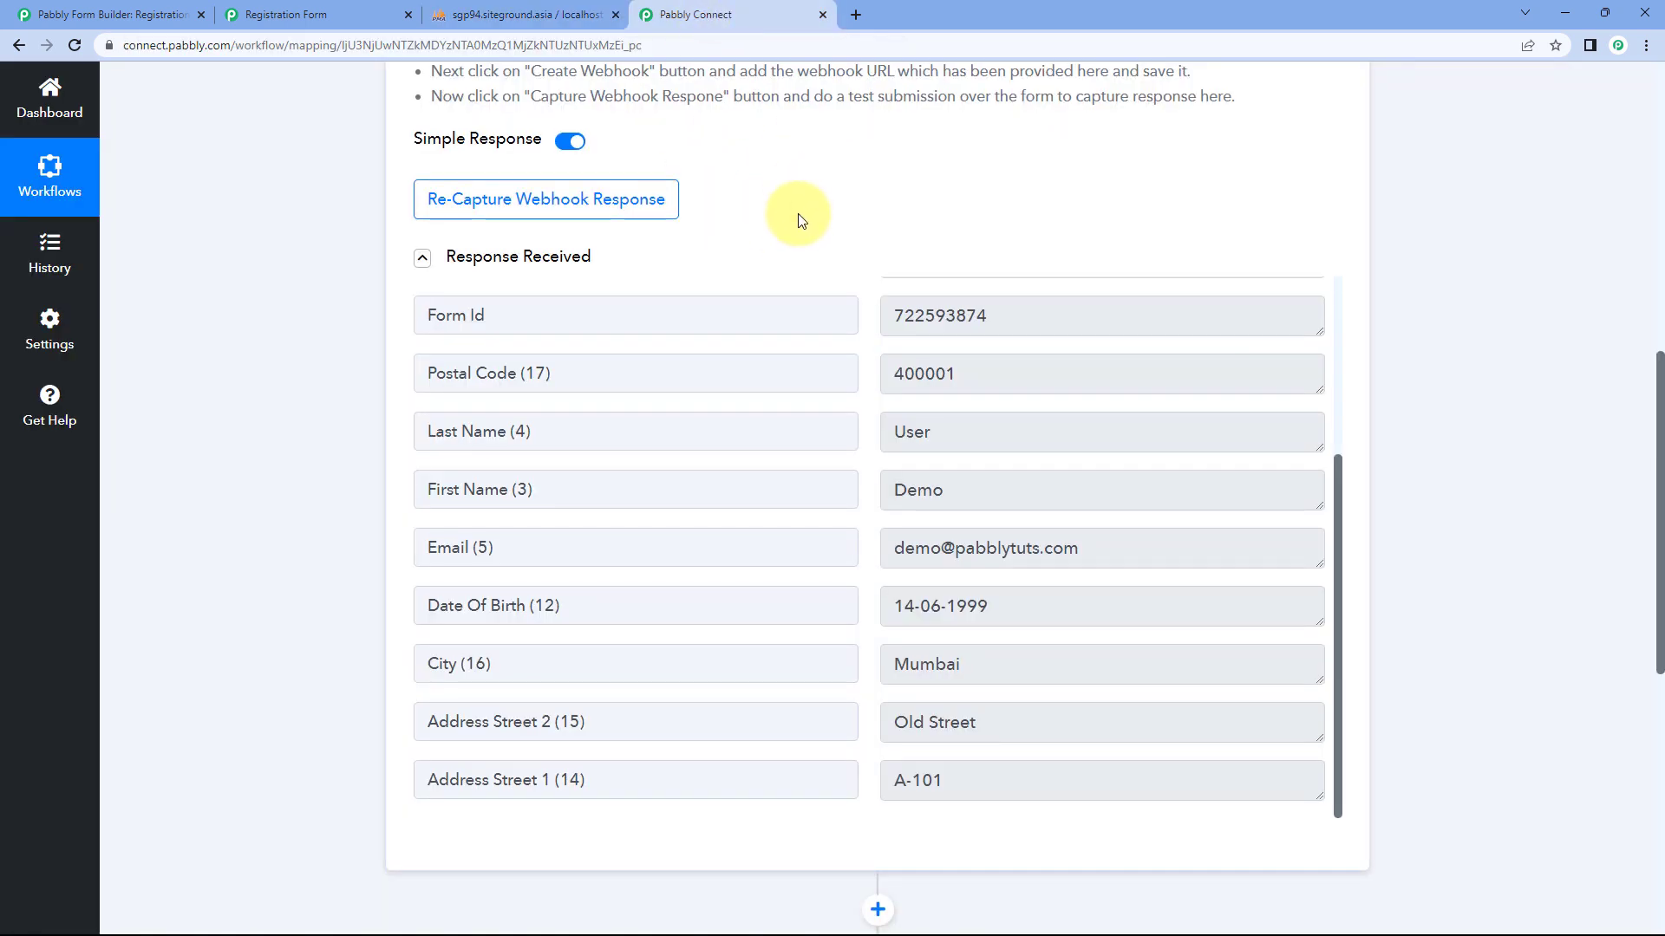
scroll(737, 174, "down", 2)
left_click_drag(1060, 384, 867, 376)
left_click(866, 373)
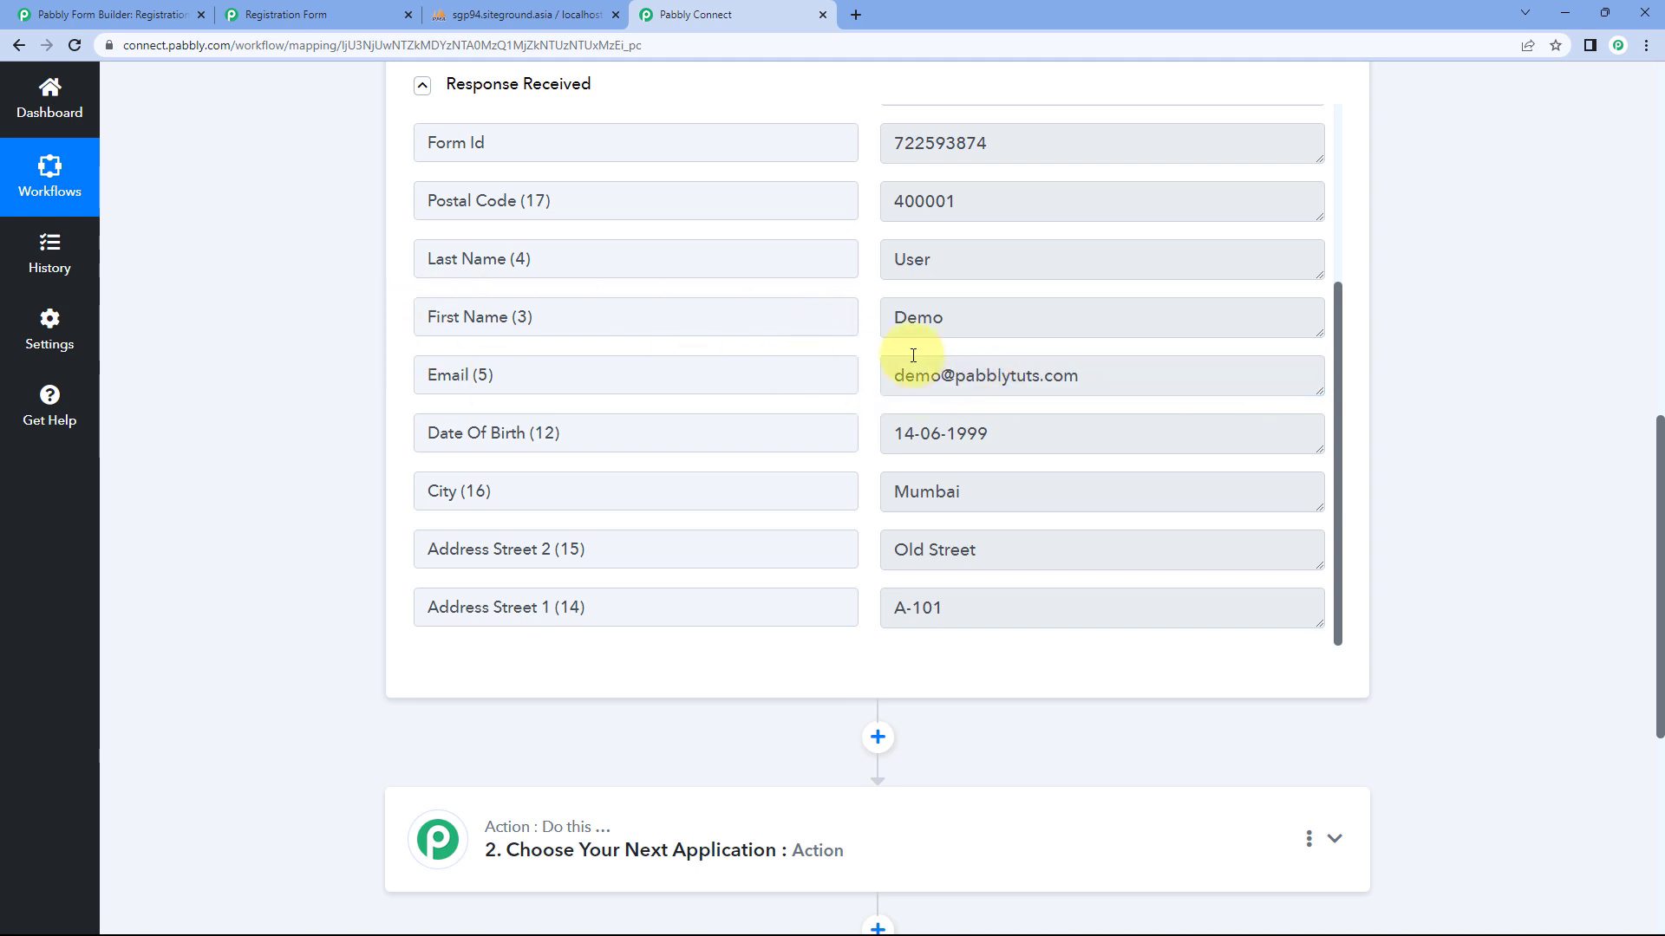
scroll(345, 372, "down", 5)
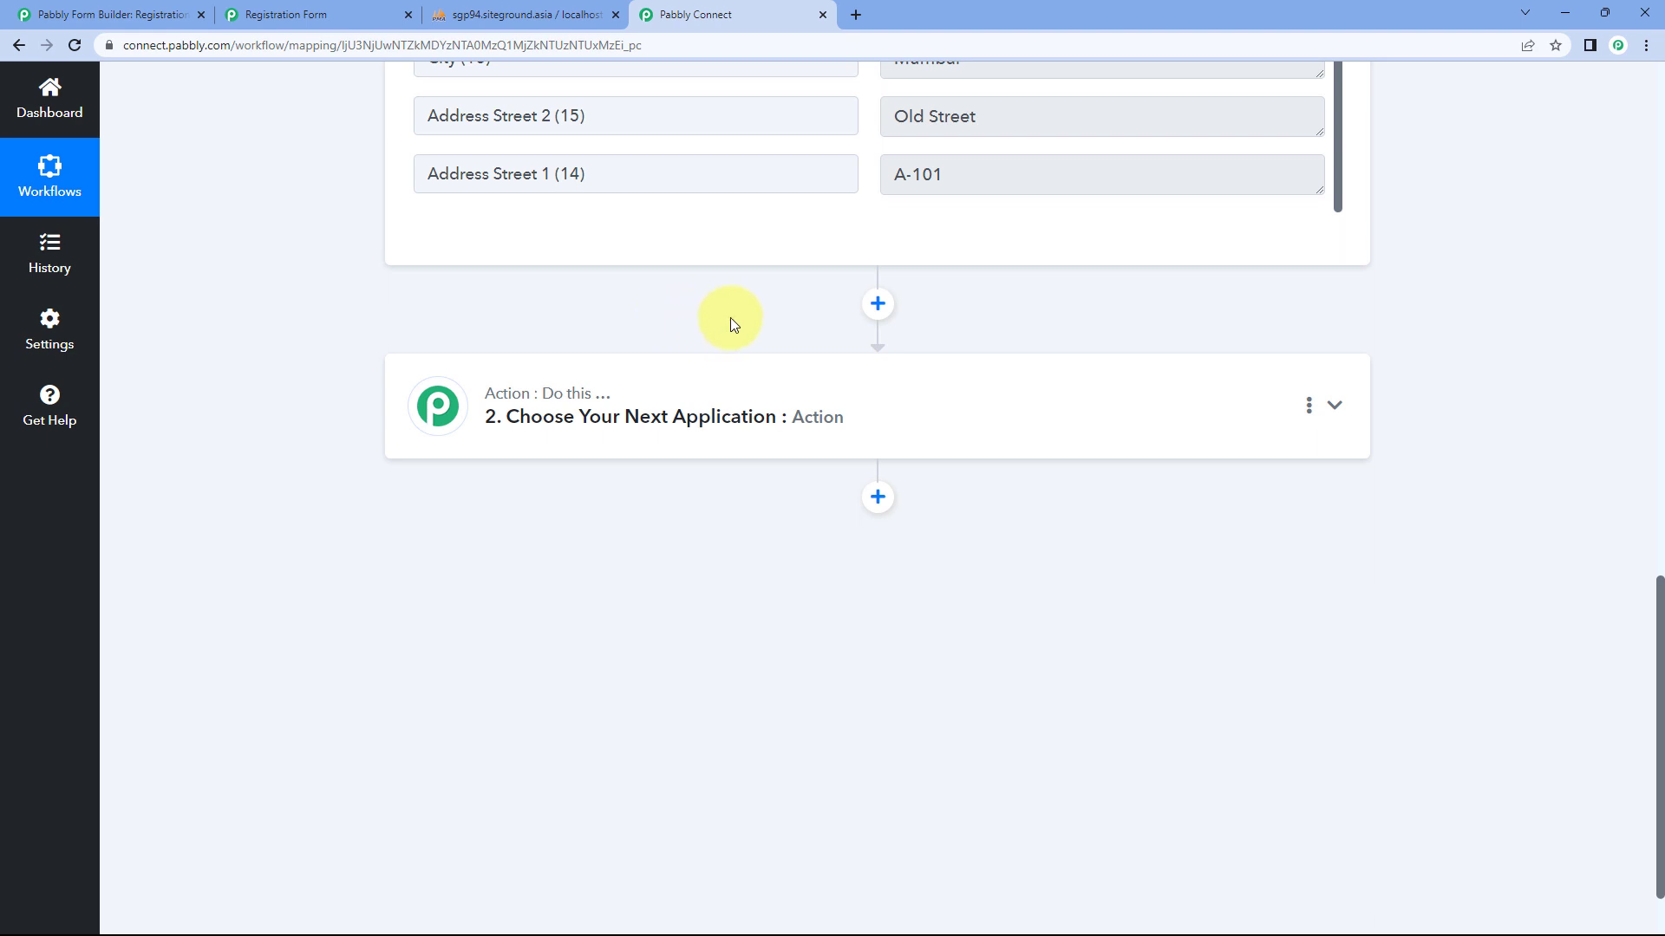
scroll(772, 319, "up", 2)
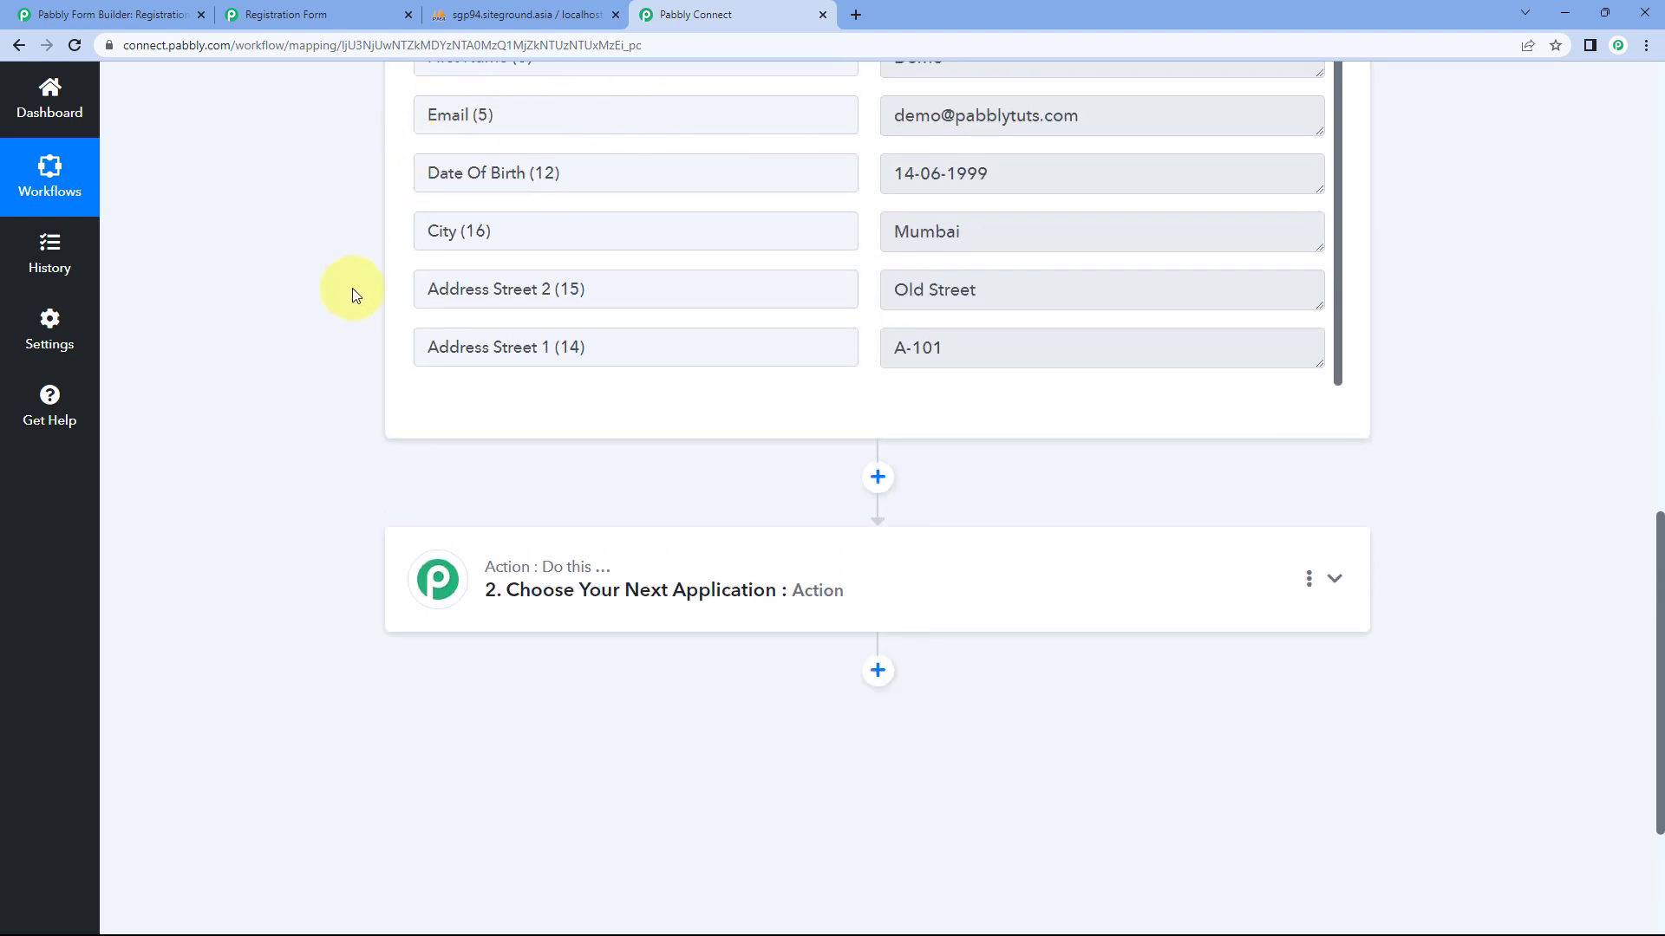
scroll(361, 292, "down", 2)
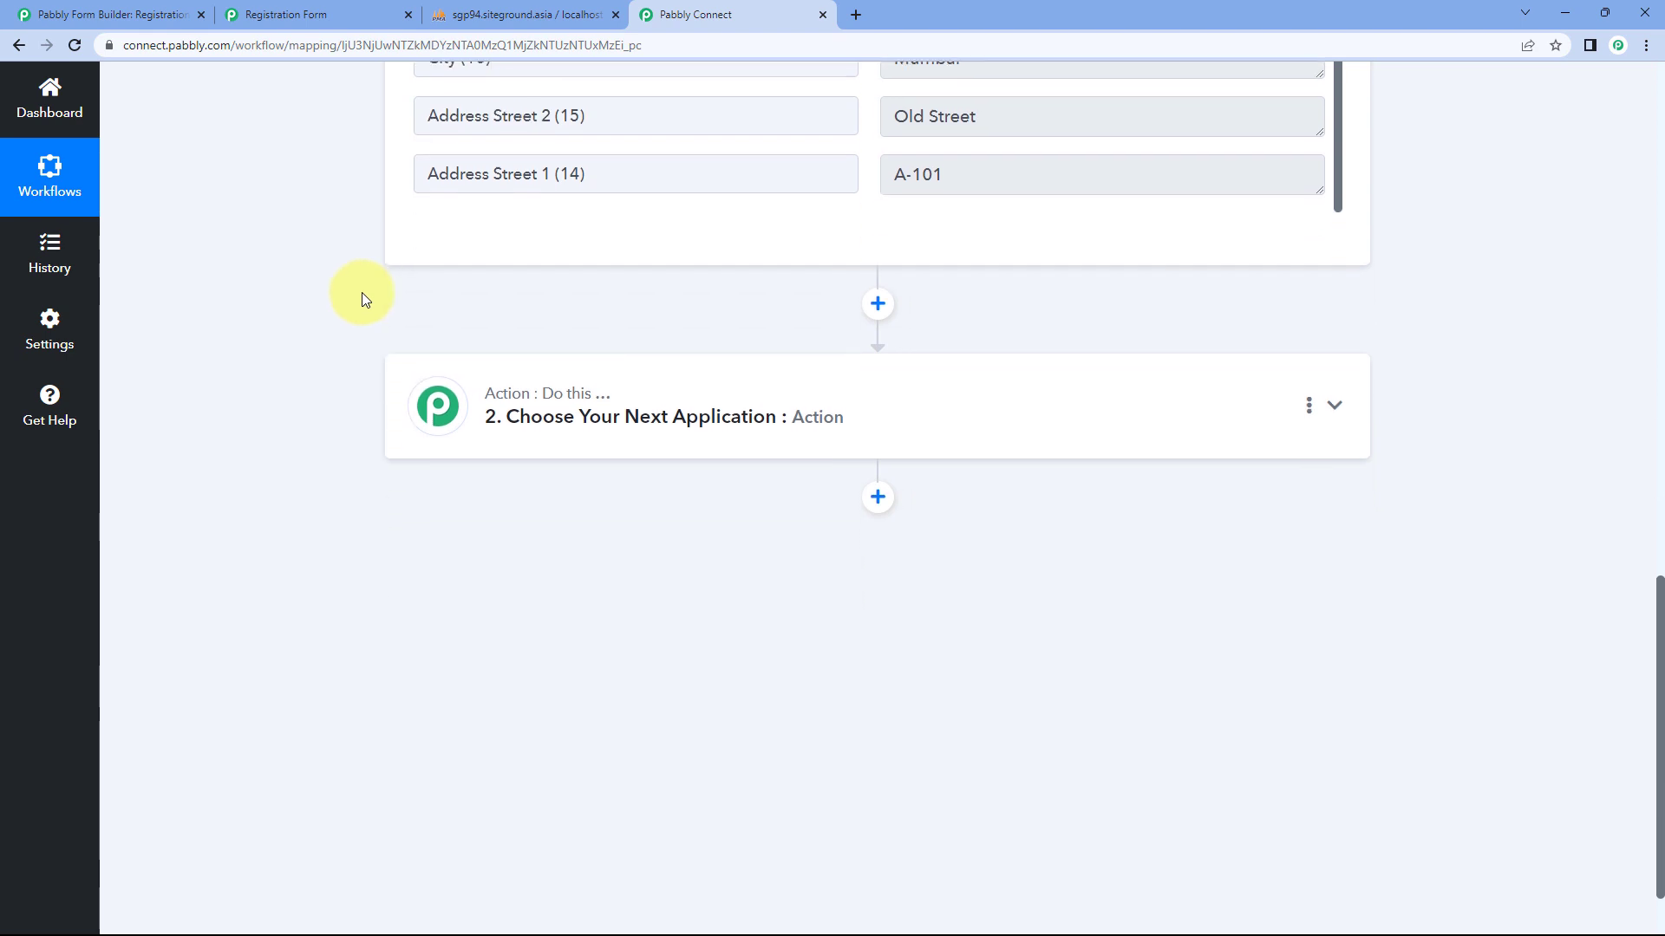
scroll(362, 293, "down", 1)
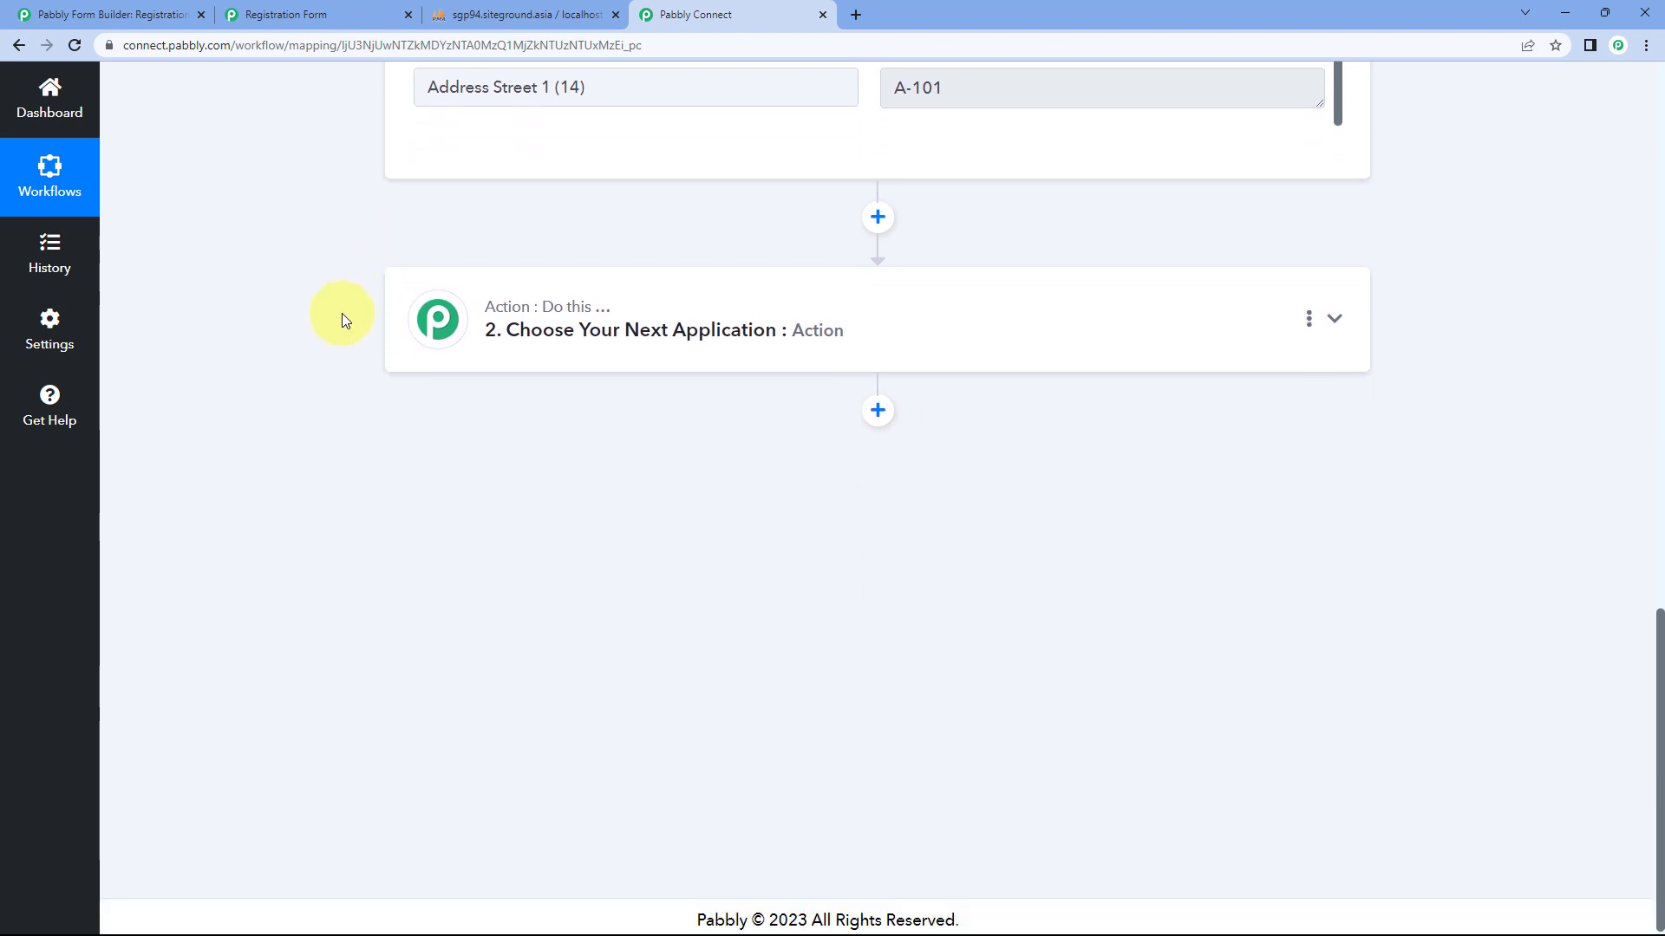
Set the action step's app to MySQL with the Custom Query action event
left_click(735, 338)
scroll(330, 341, "down", 2)
left_click(447, 271)
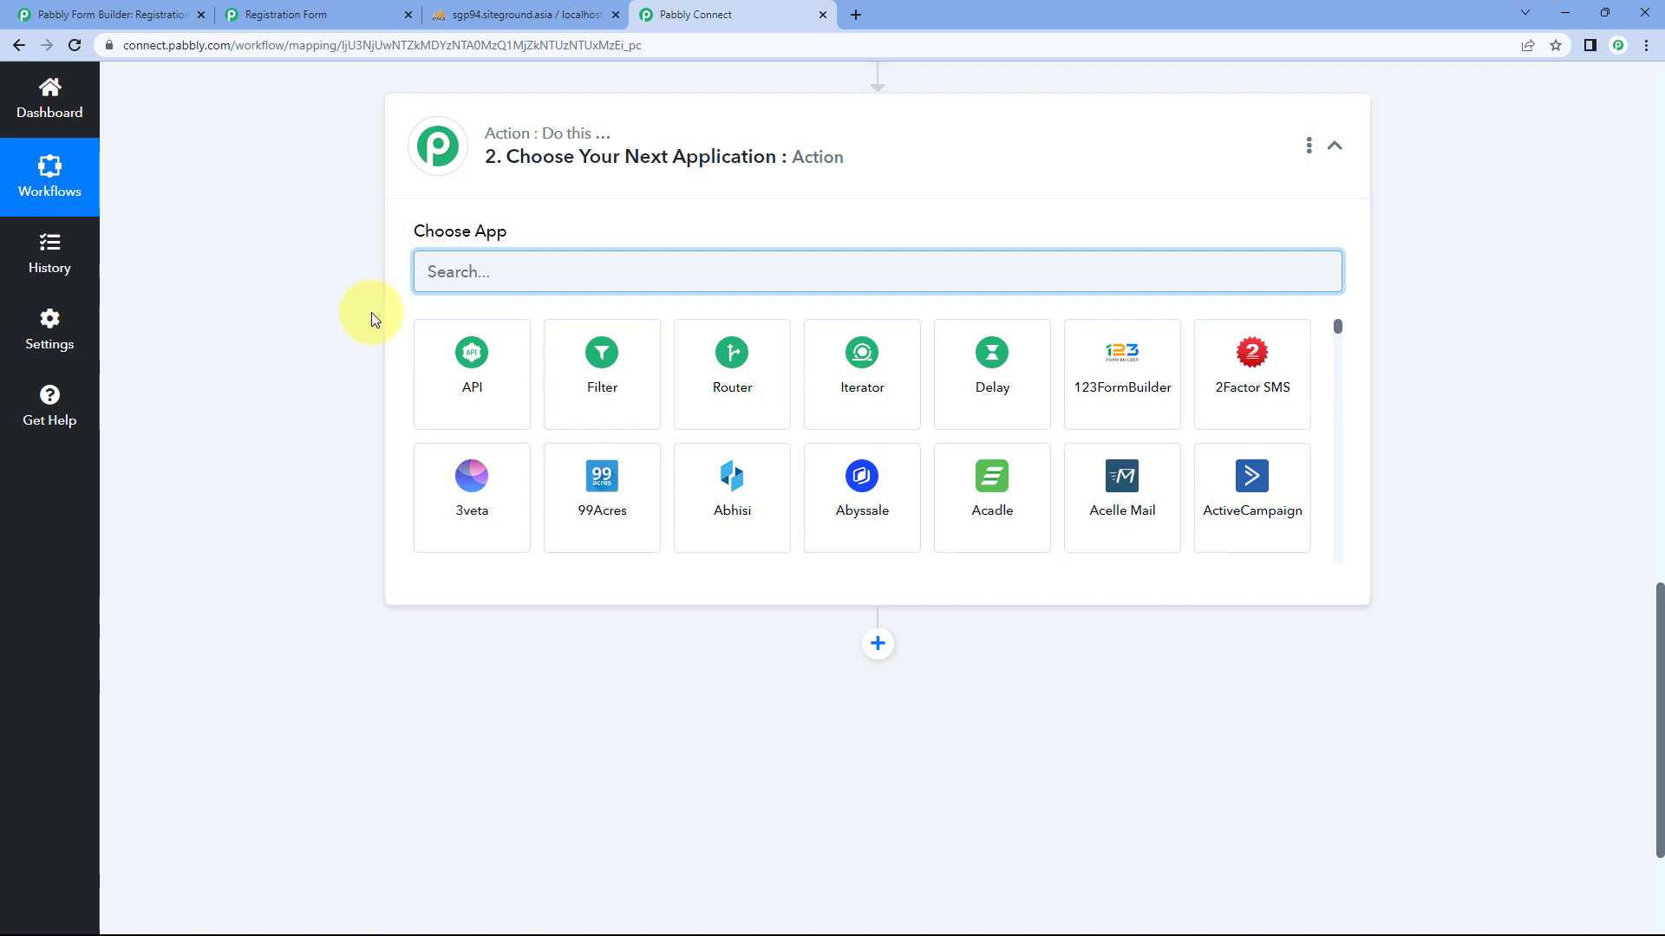
type("MySQL")
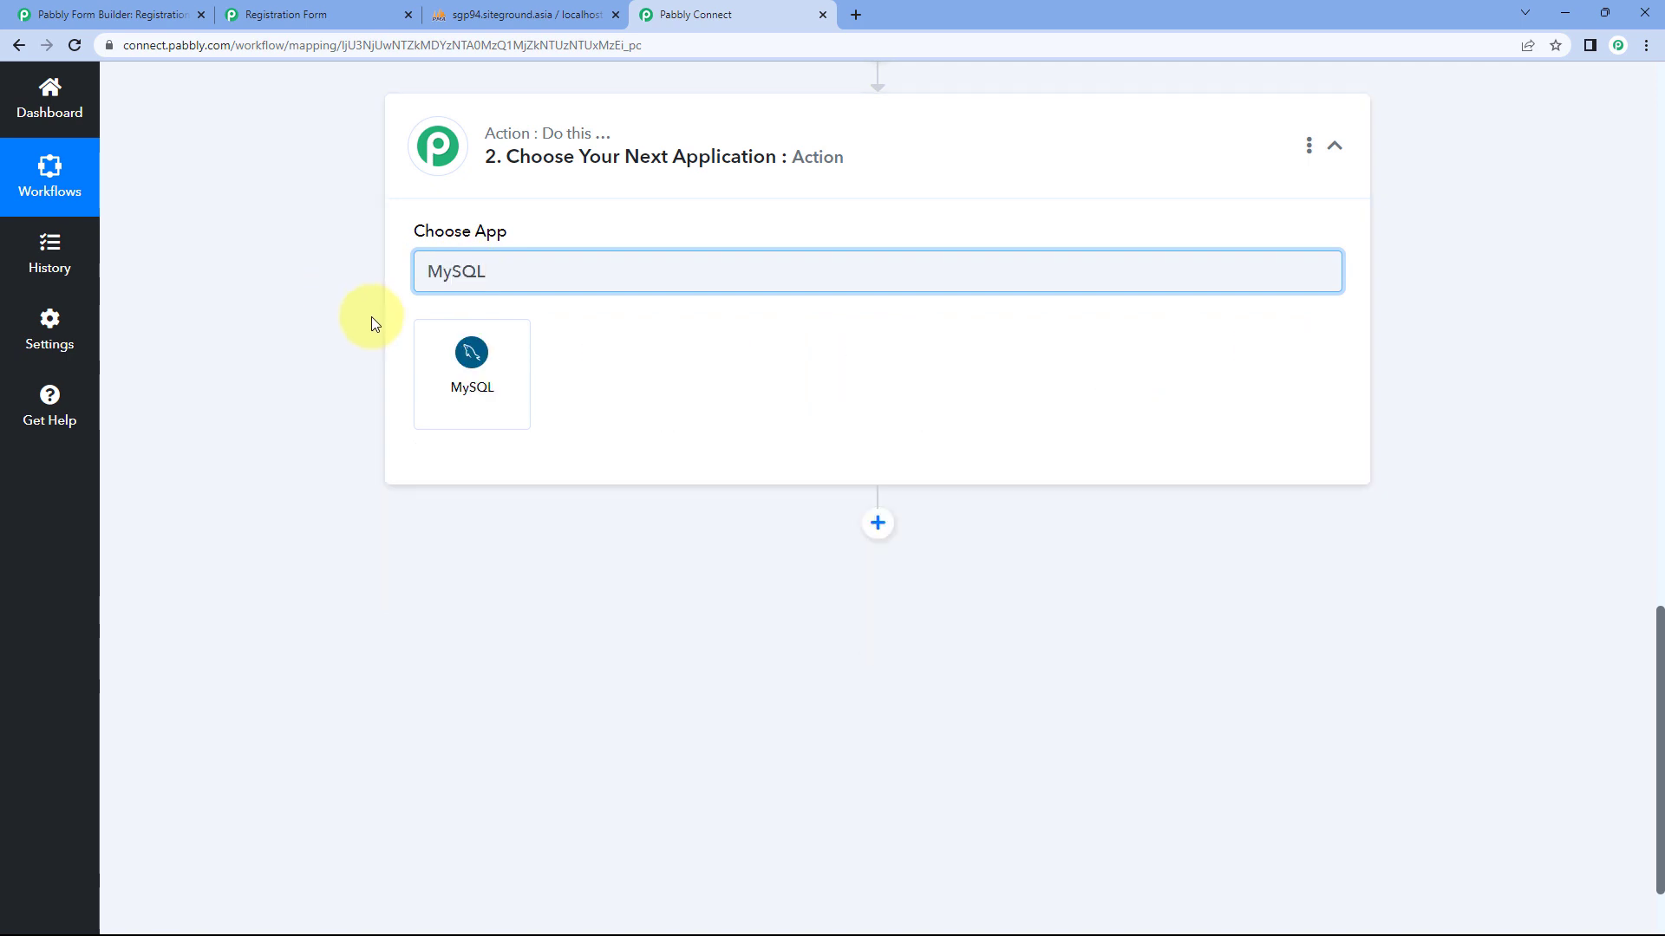
left_click(473, 362)
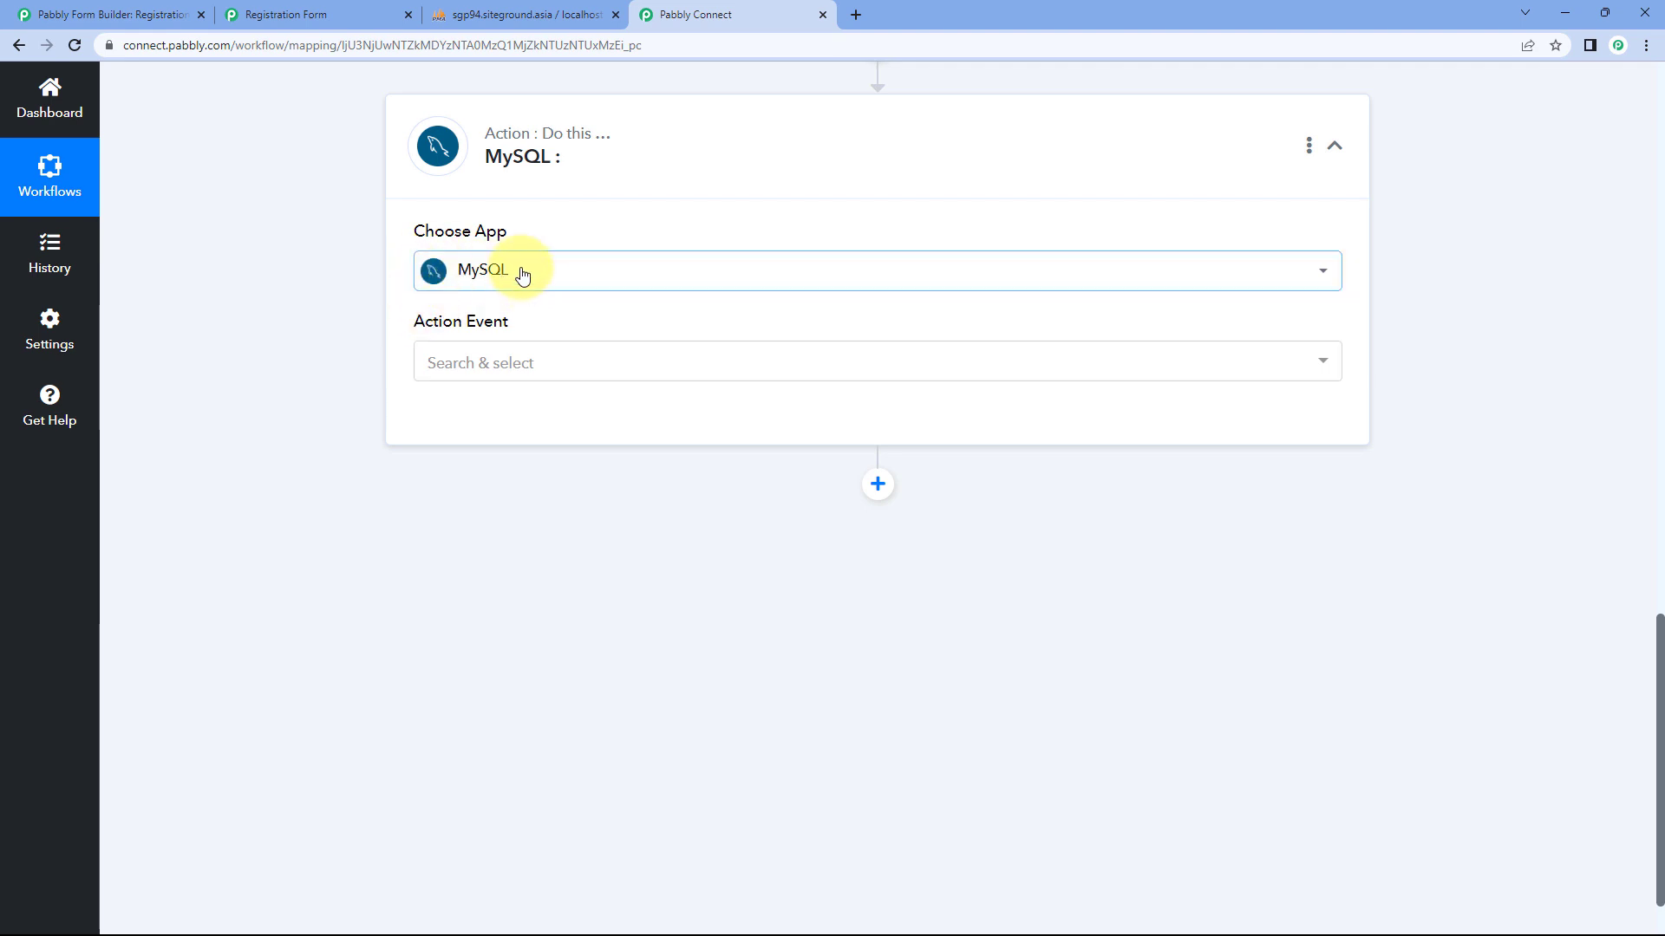
left_click(565, 362)
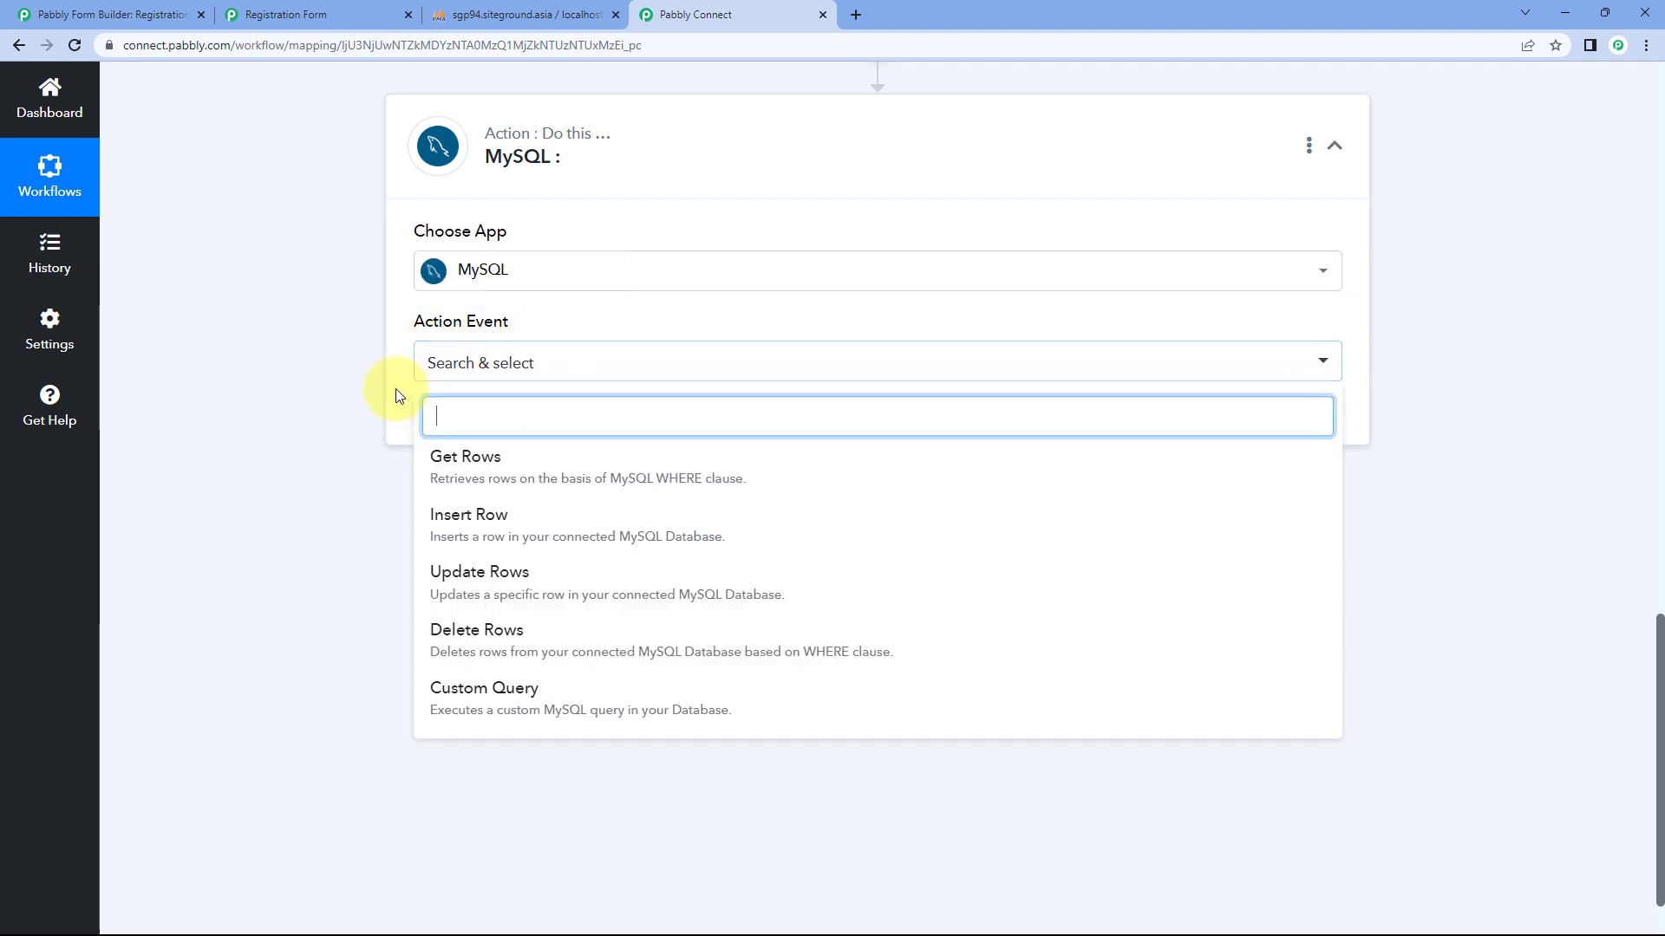
scroll(395, 388, "down", 1)
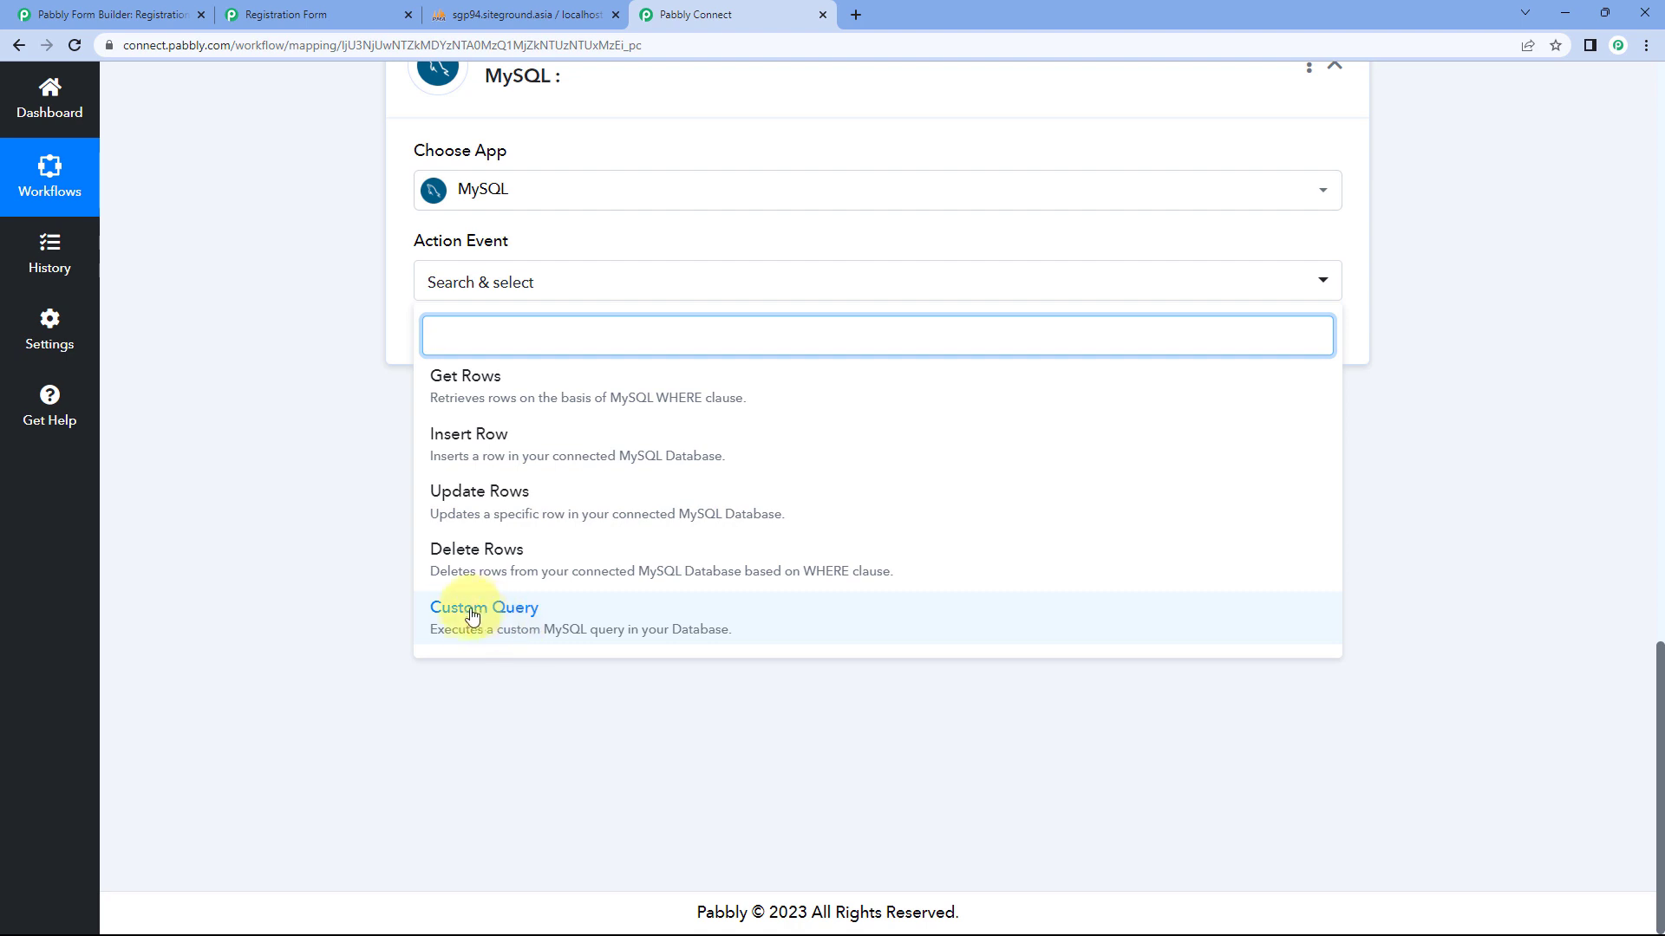
left_click(595, 622)
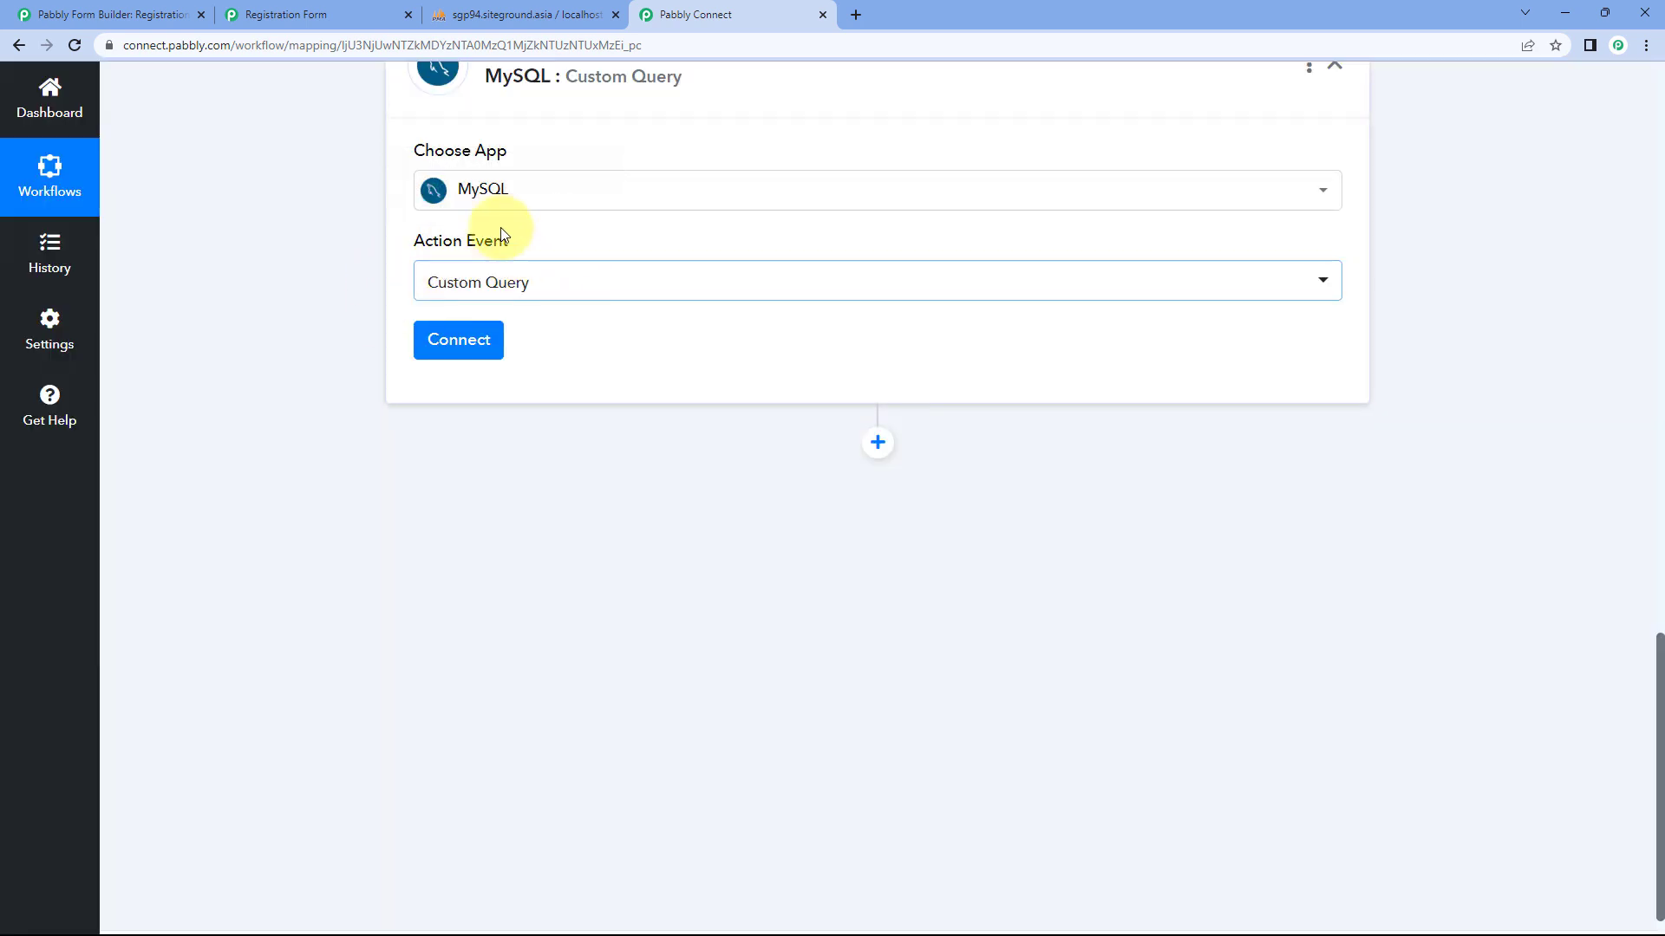
Connect the Custom Query action through the existing MySQL #2 connection and save it
left_click(476, 345)
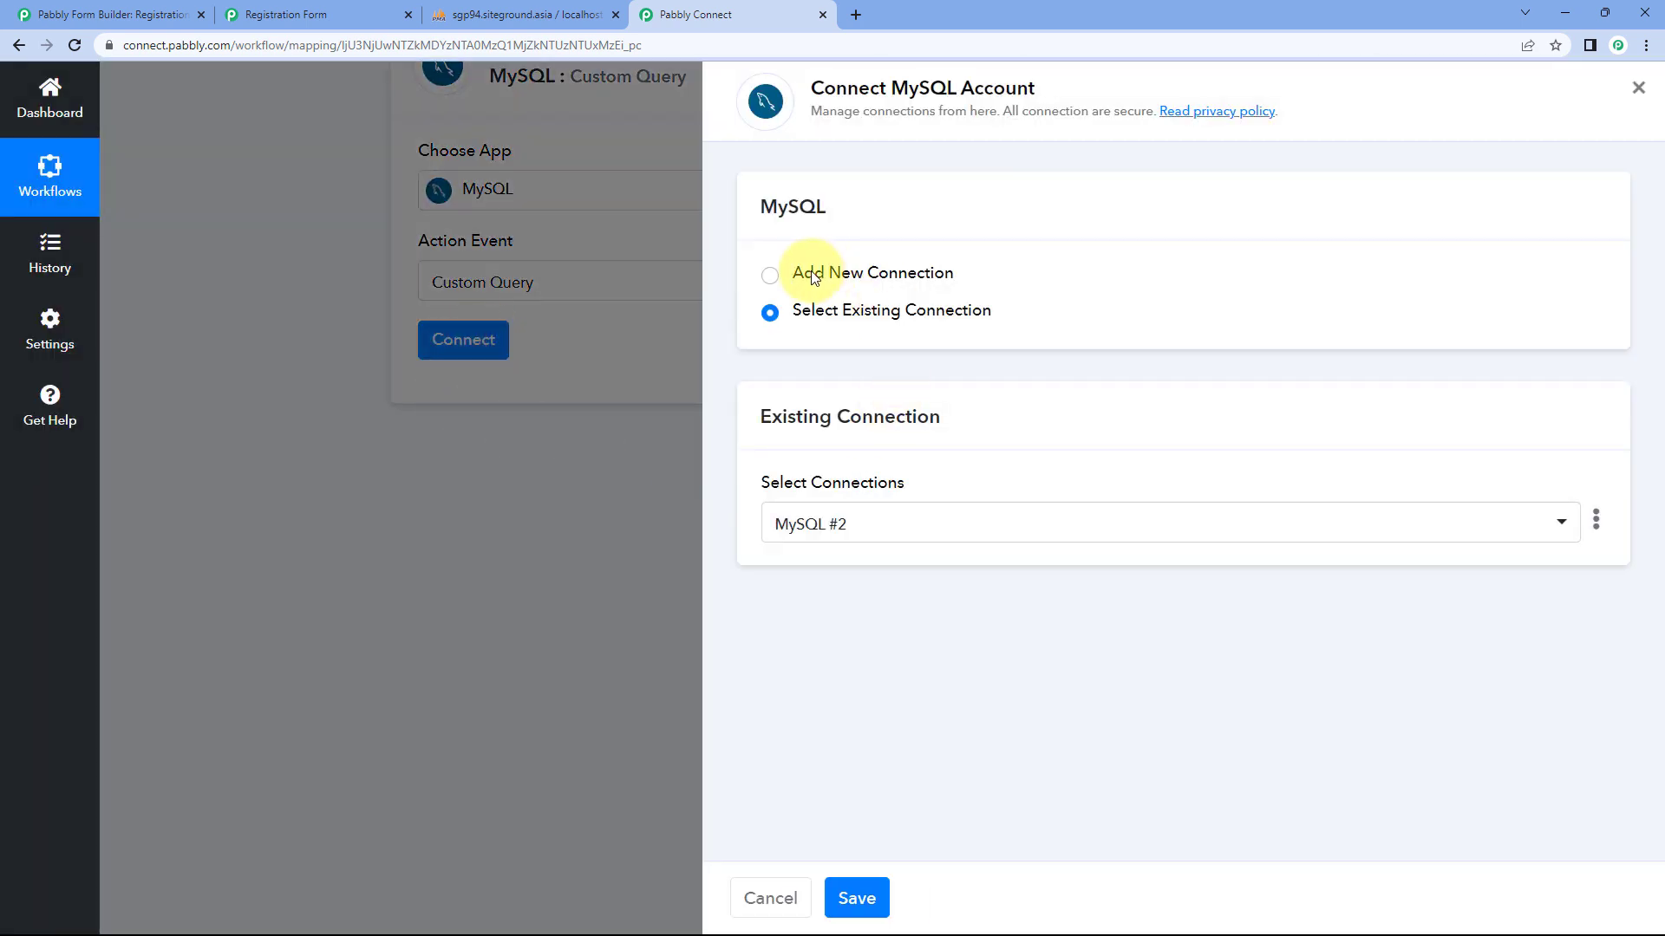
left_click(770, 275)
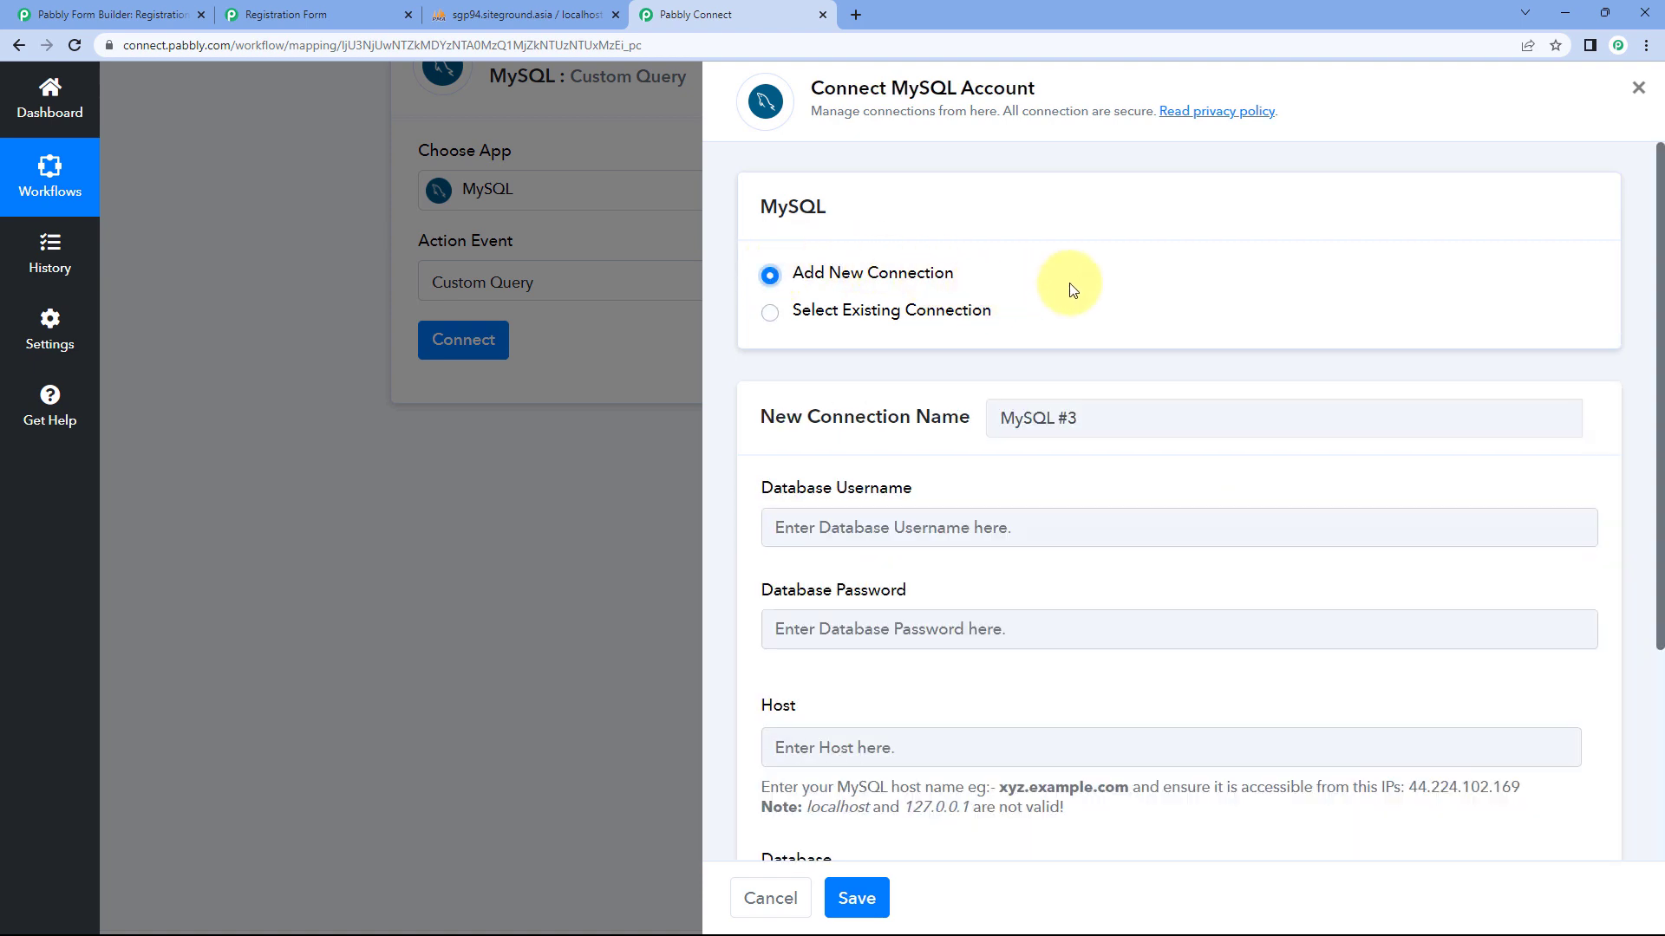
scroll(1072, 289, "down", 3)
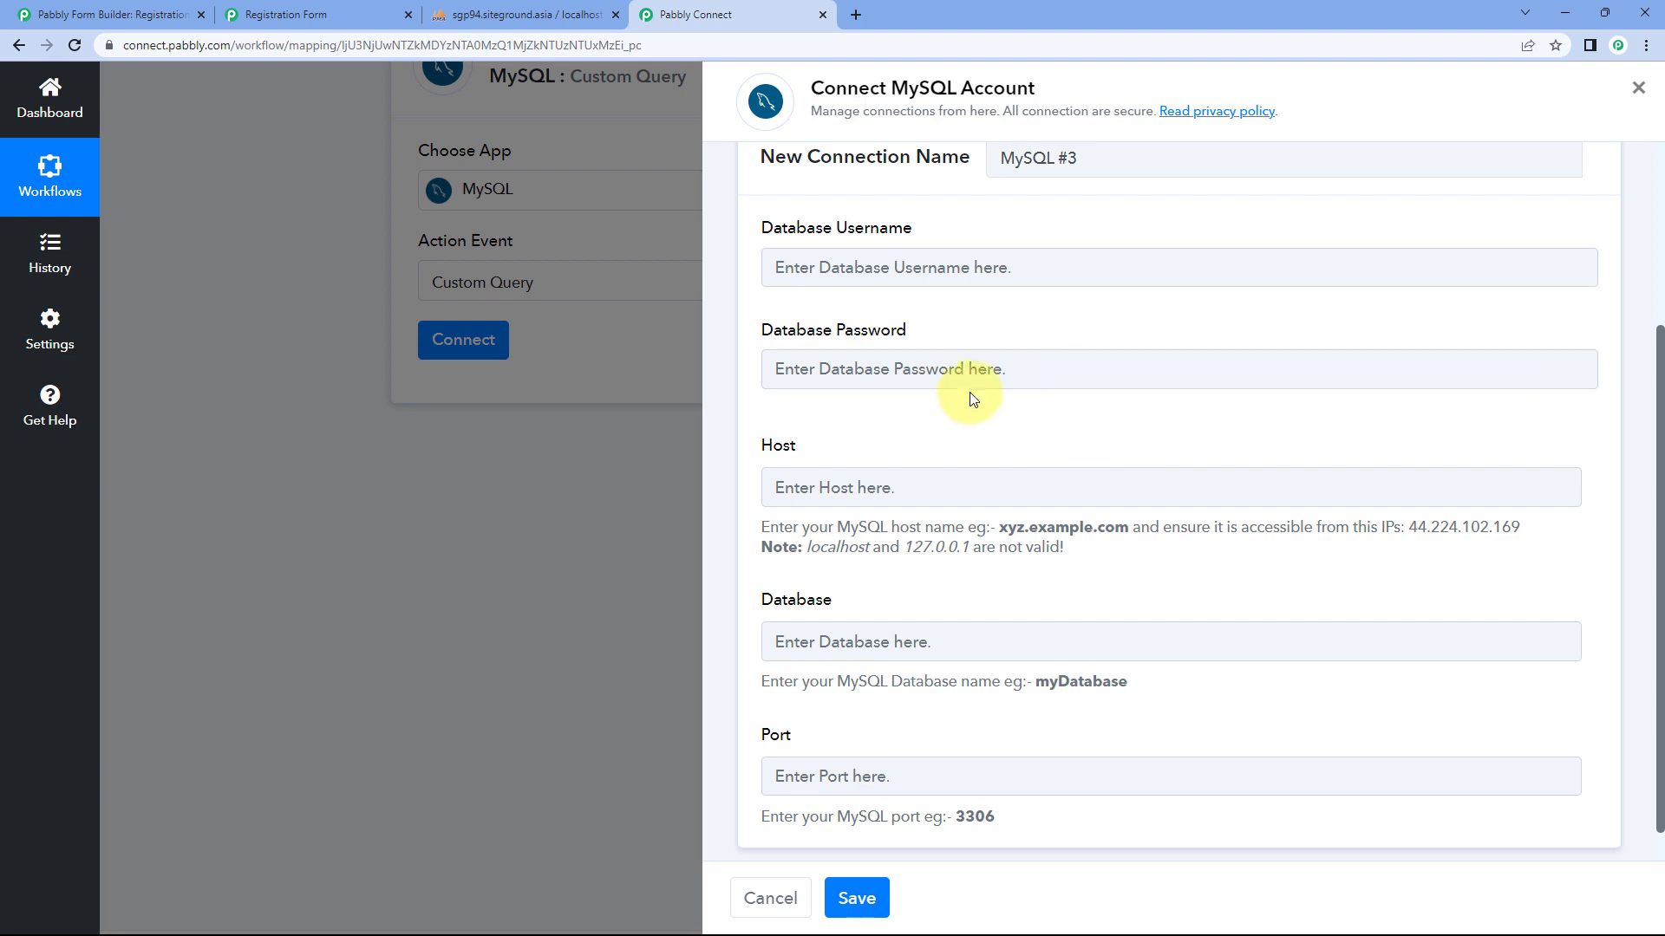
scroll(960, 406, "up", 3)
left_click(769, 314)
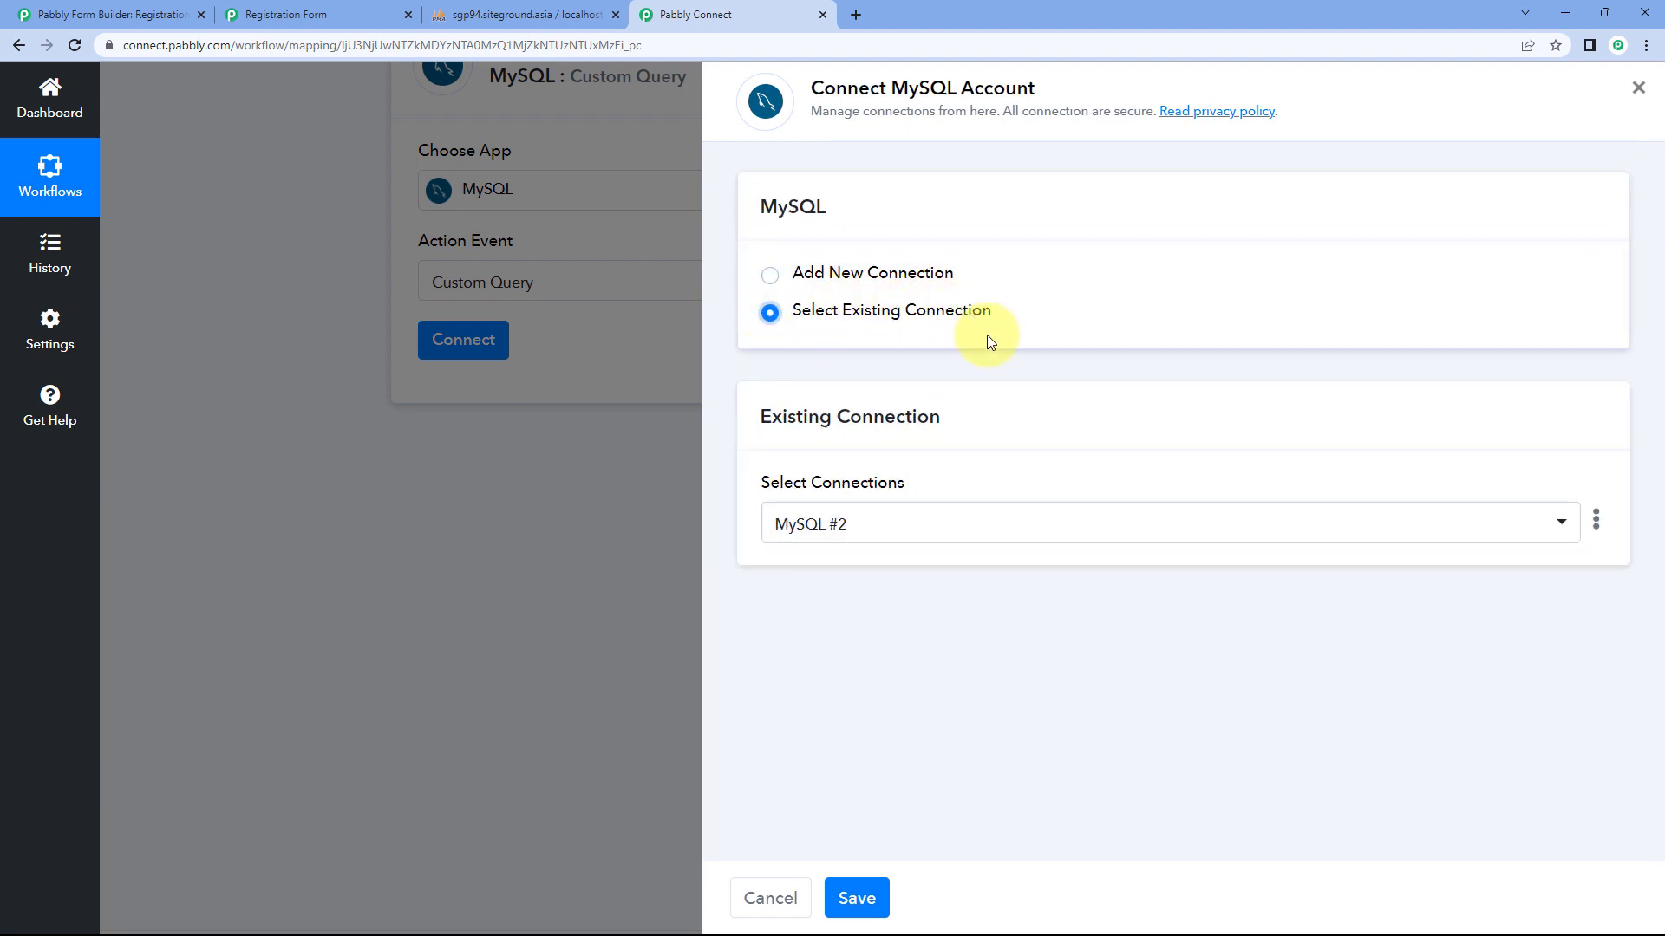
left_click(873, 879)
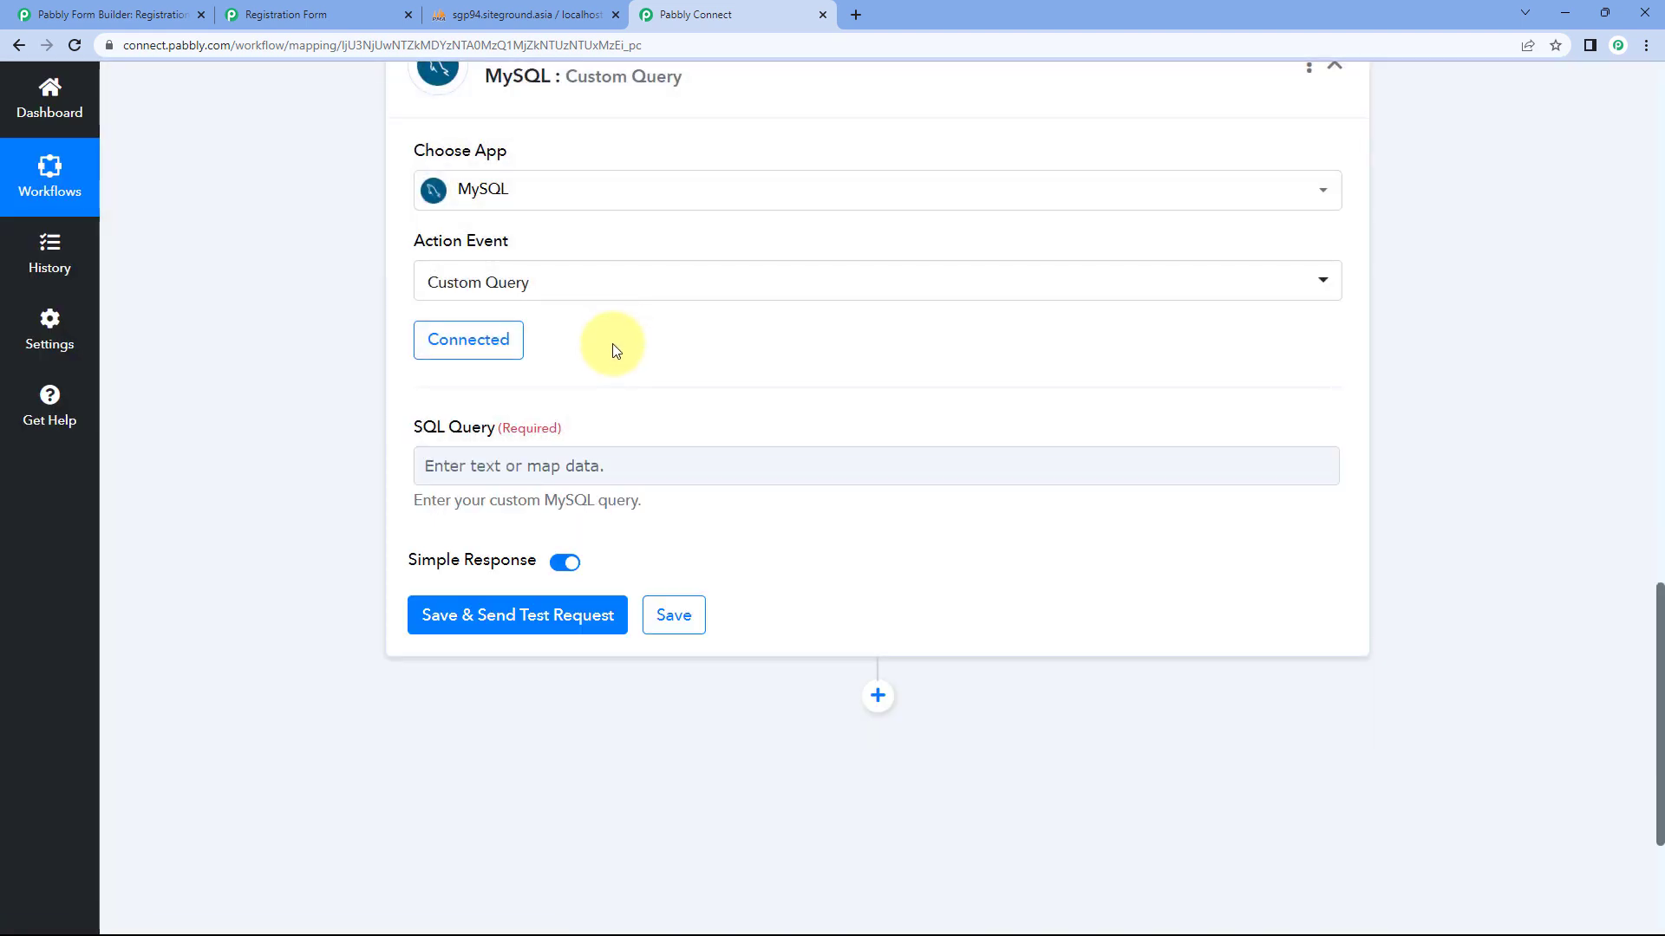
Enter 'select * from new_contacts where' in the SQL Query field, checking the table name in phpMyAdmin
scroll(614, 349, "down", 1)
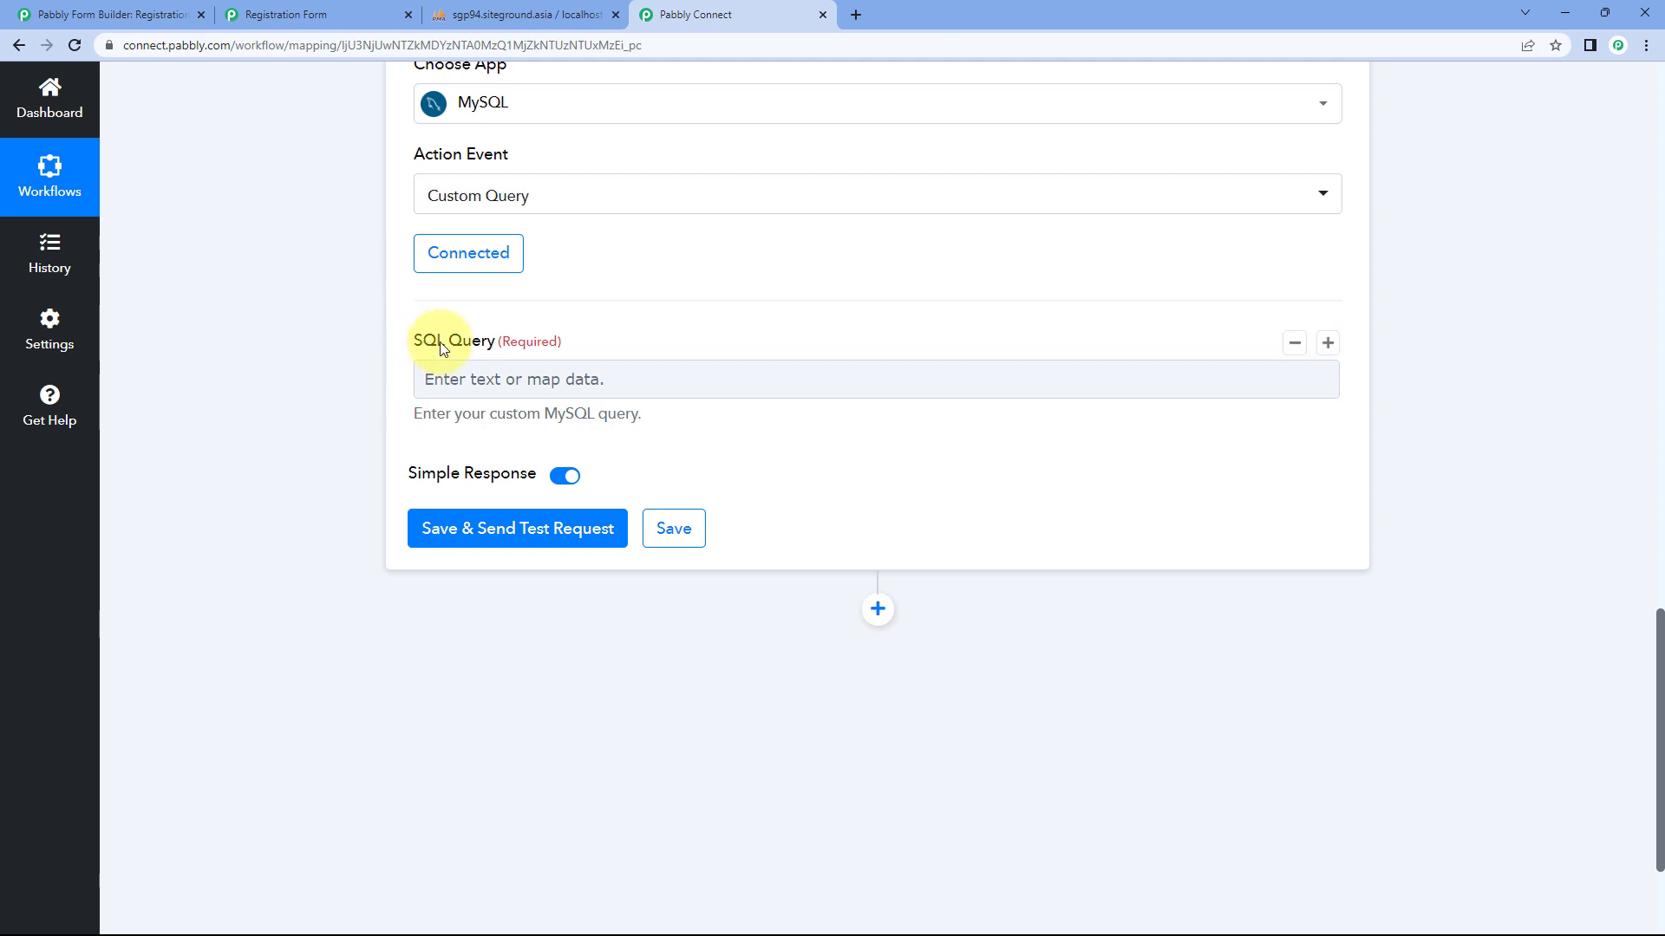
left_click(510, 387)
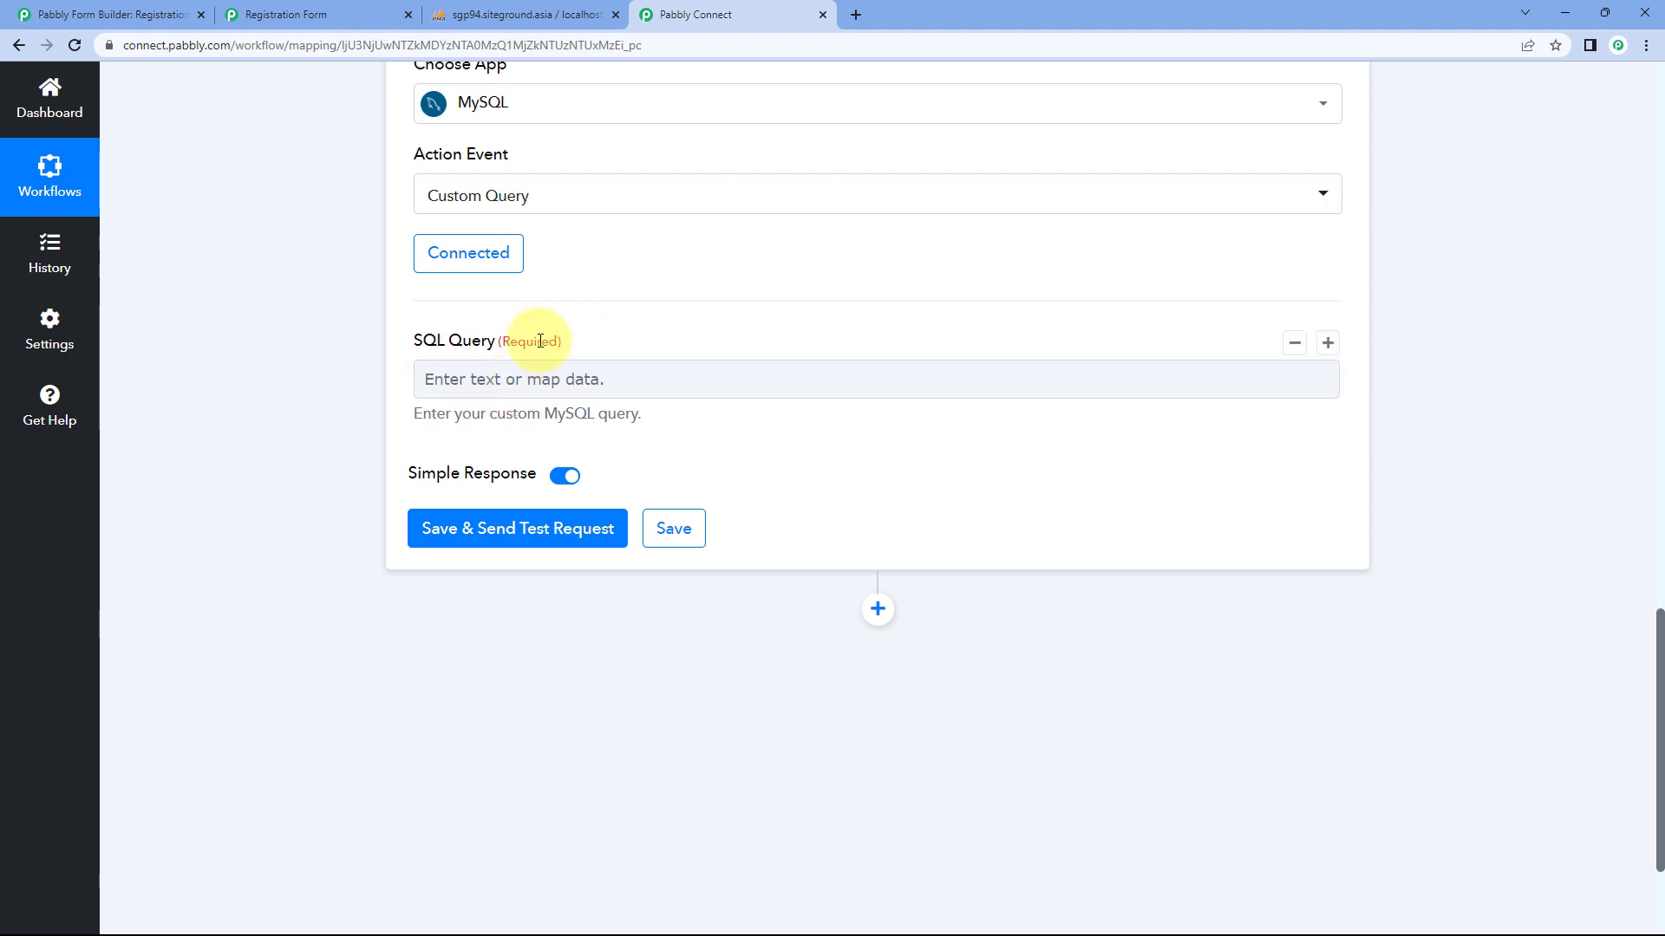
left_click(467, 378)
type("select *")
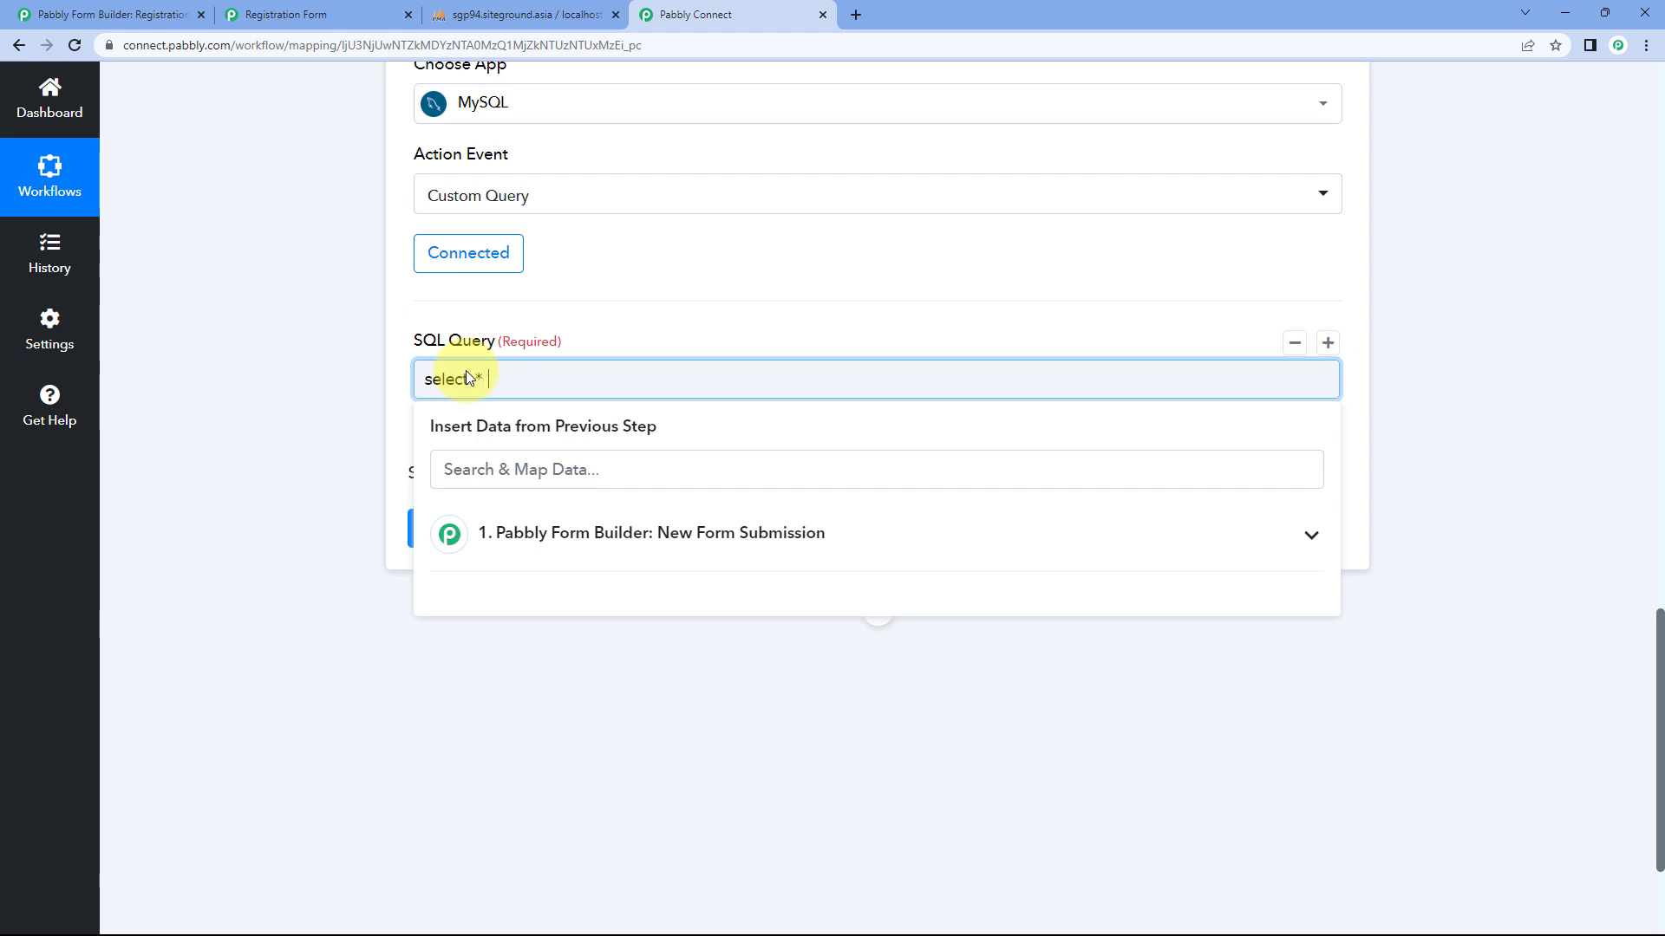
type(" from")
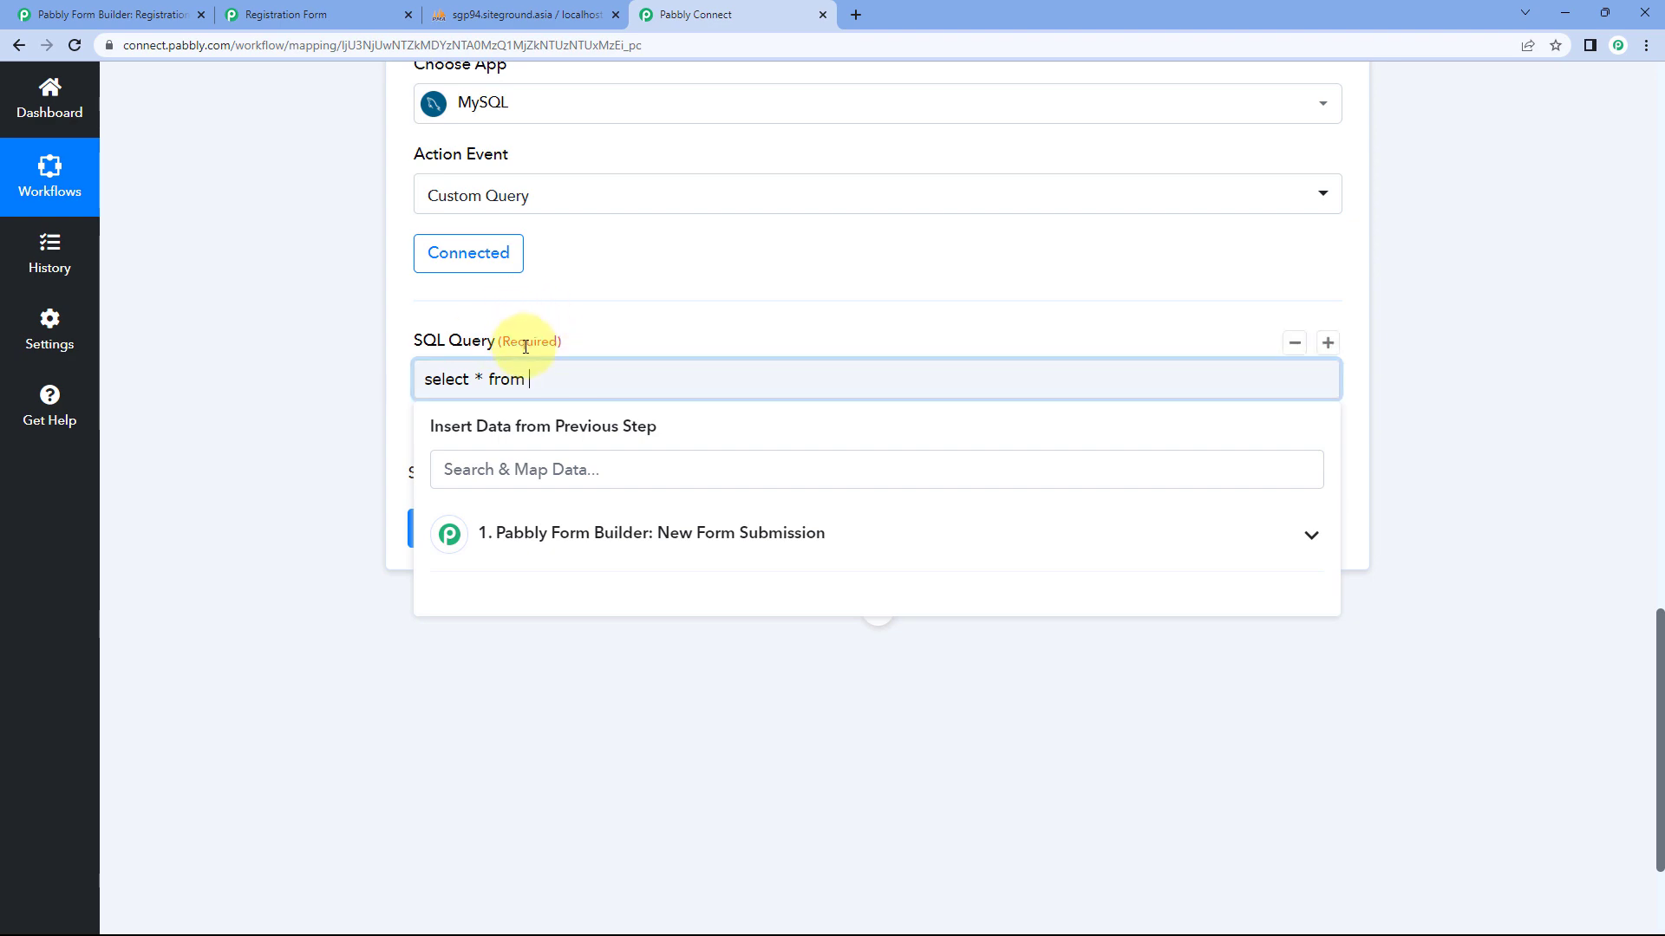
left_click(487, 15)
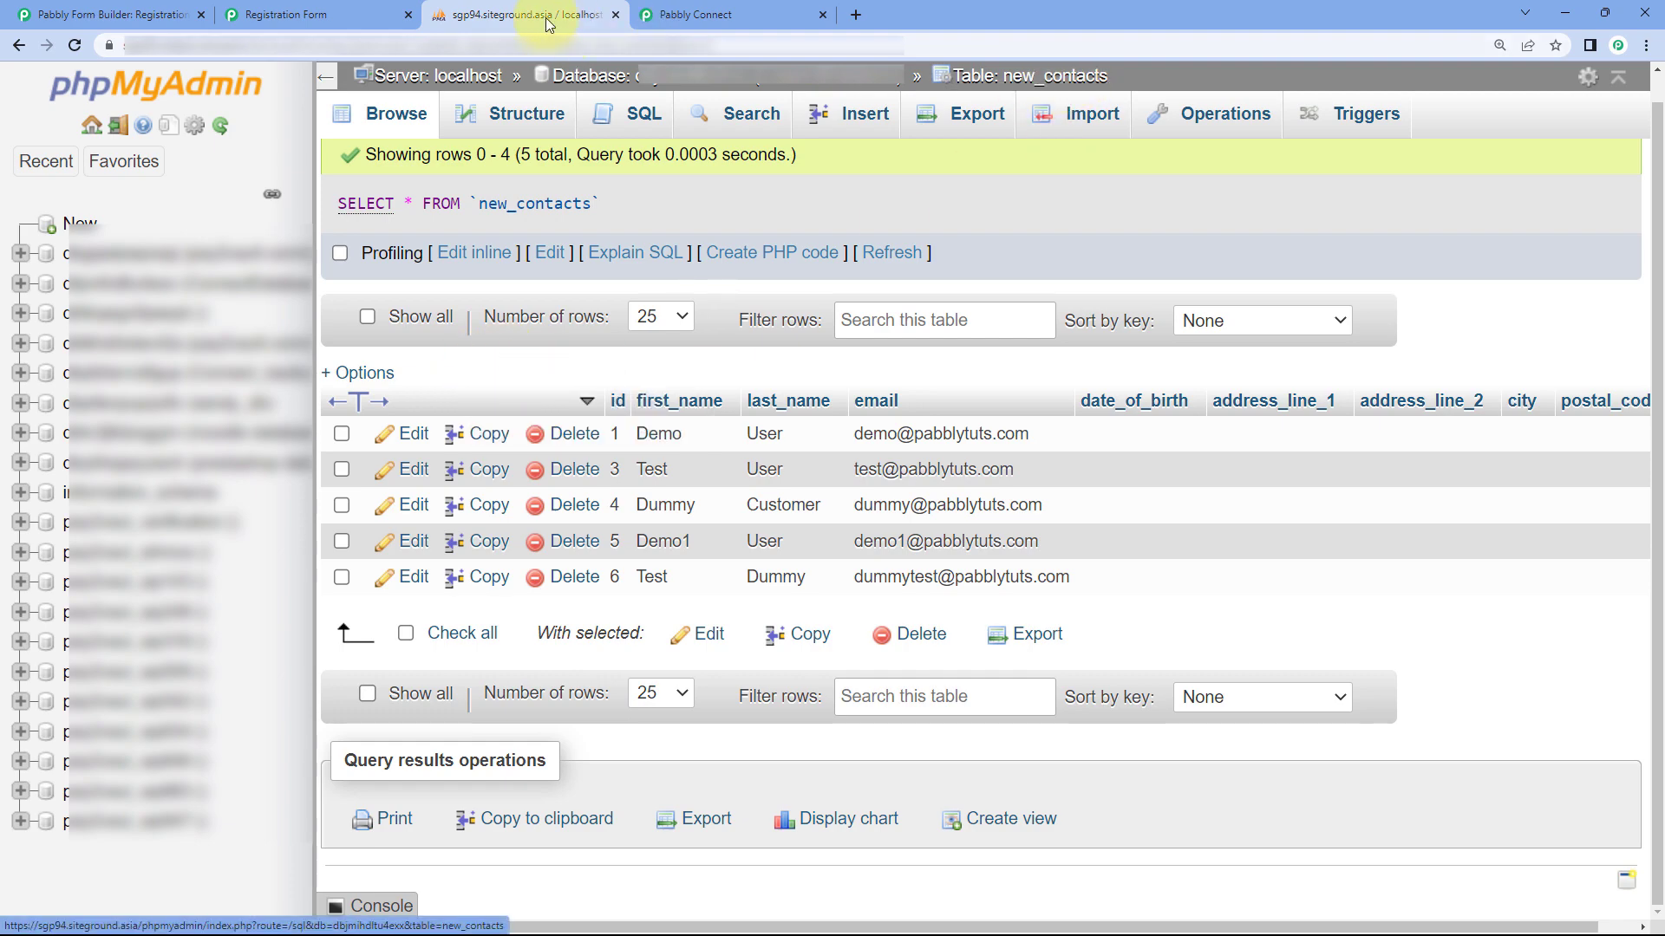
left_click(789, 12)
left_click(612, 382)
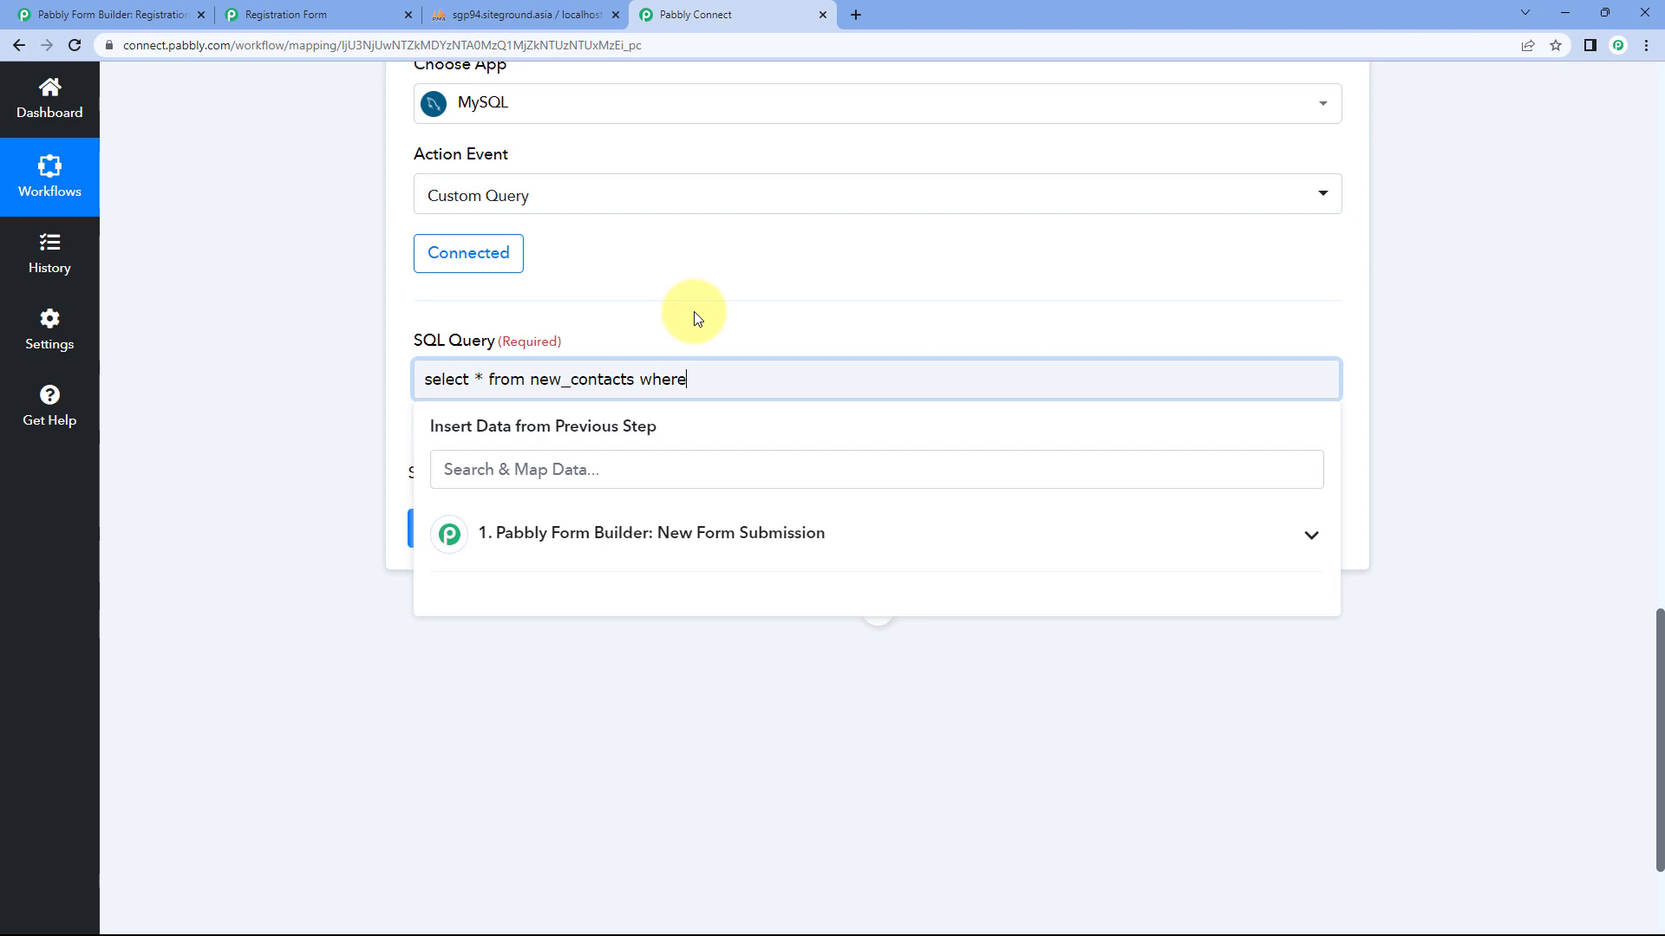
scroll(818, 344, "up", 5)
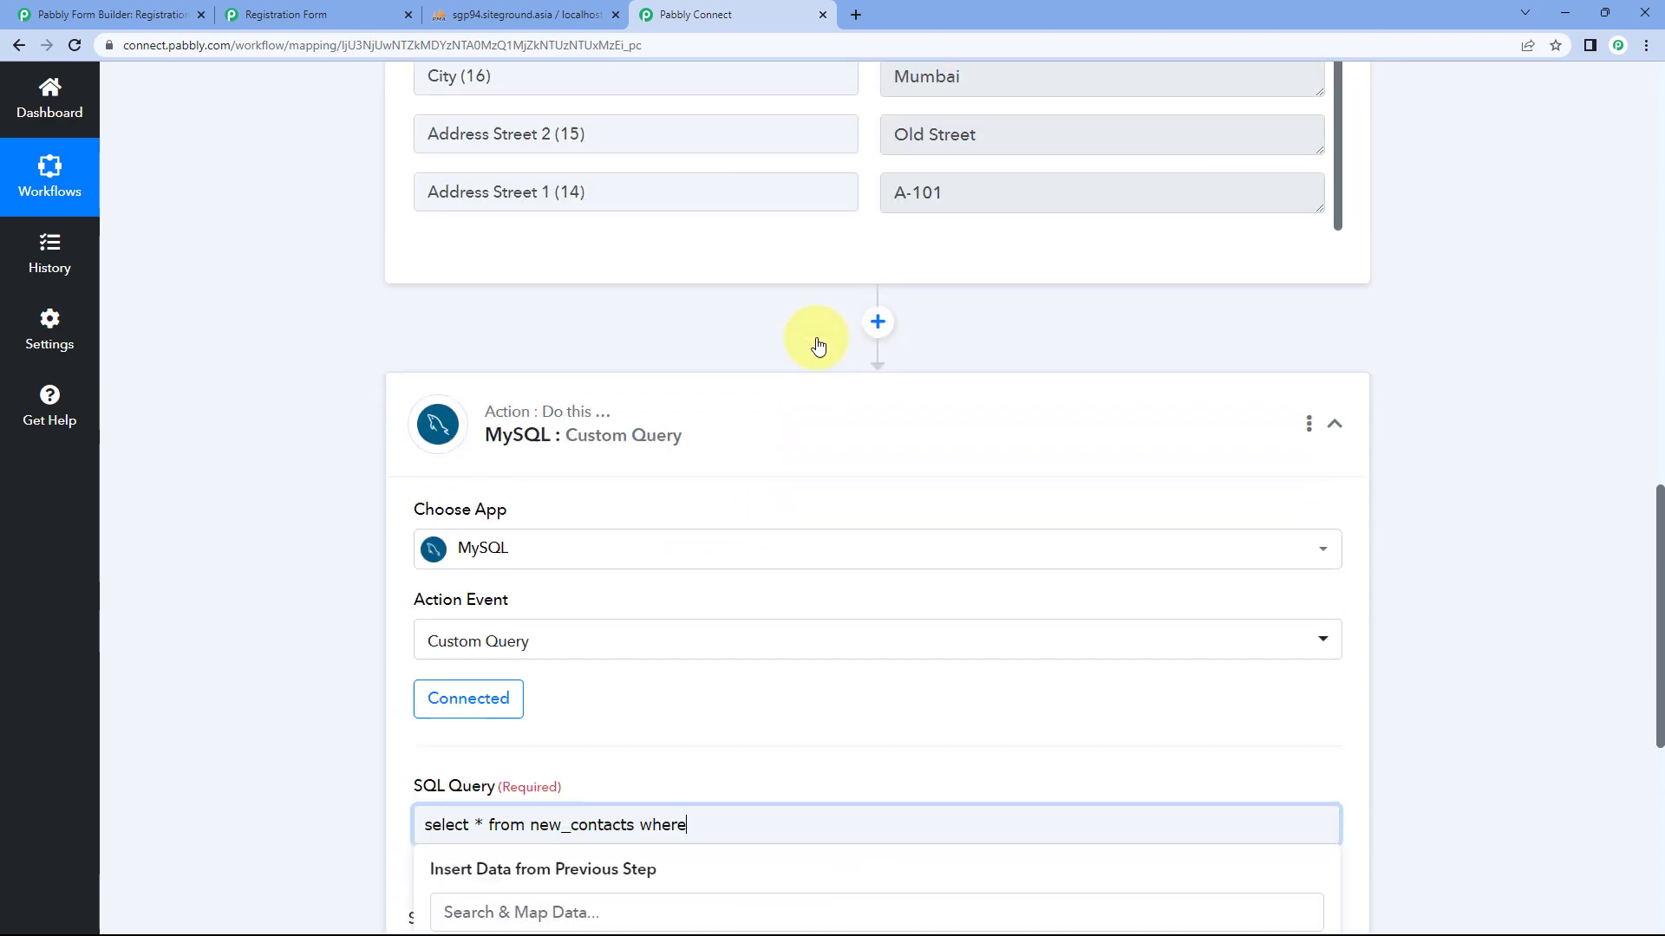
scroll(817, 343, "up", 5)
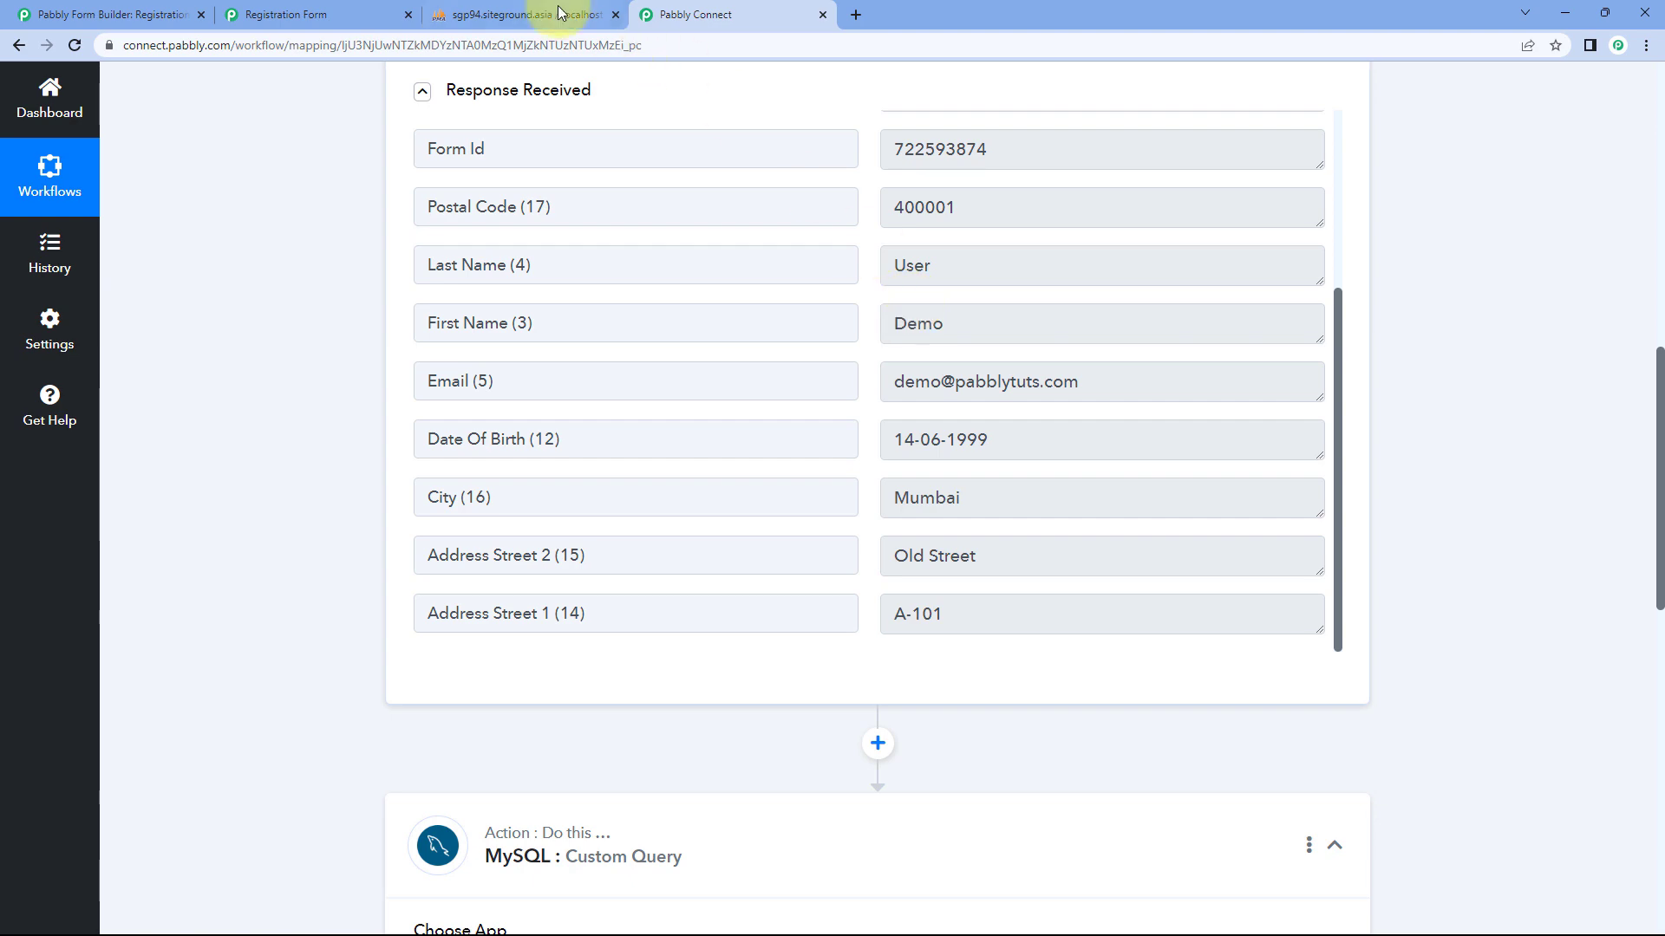
left_click(529, 14)
left_click(696, 15)
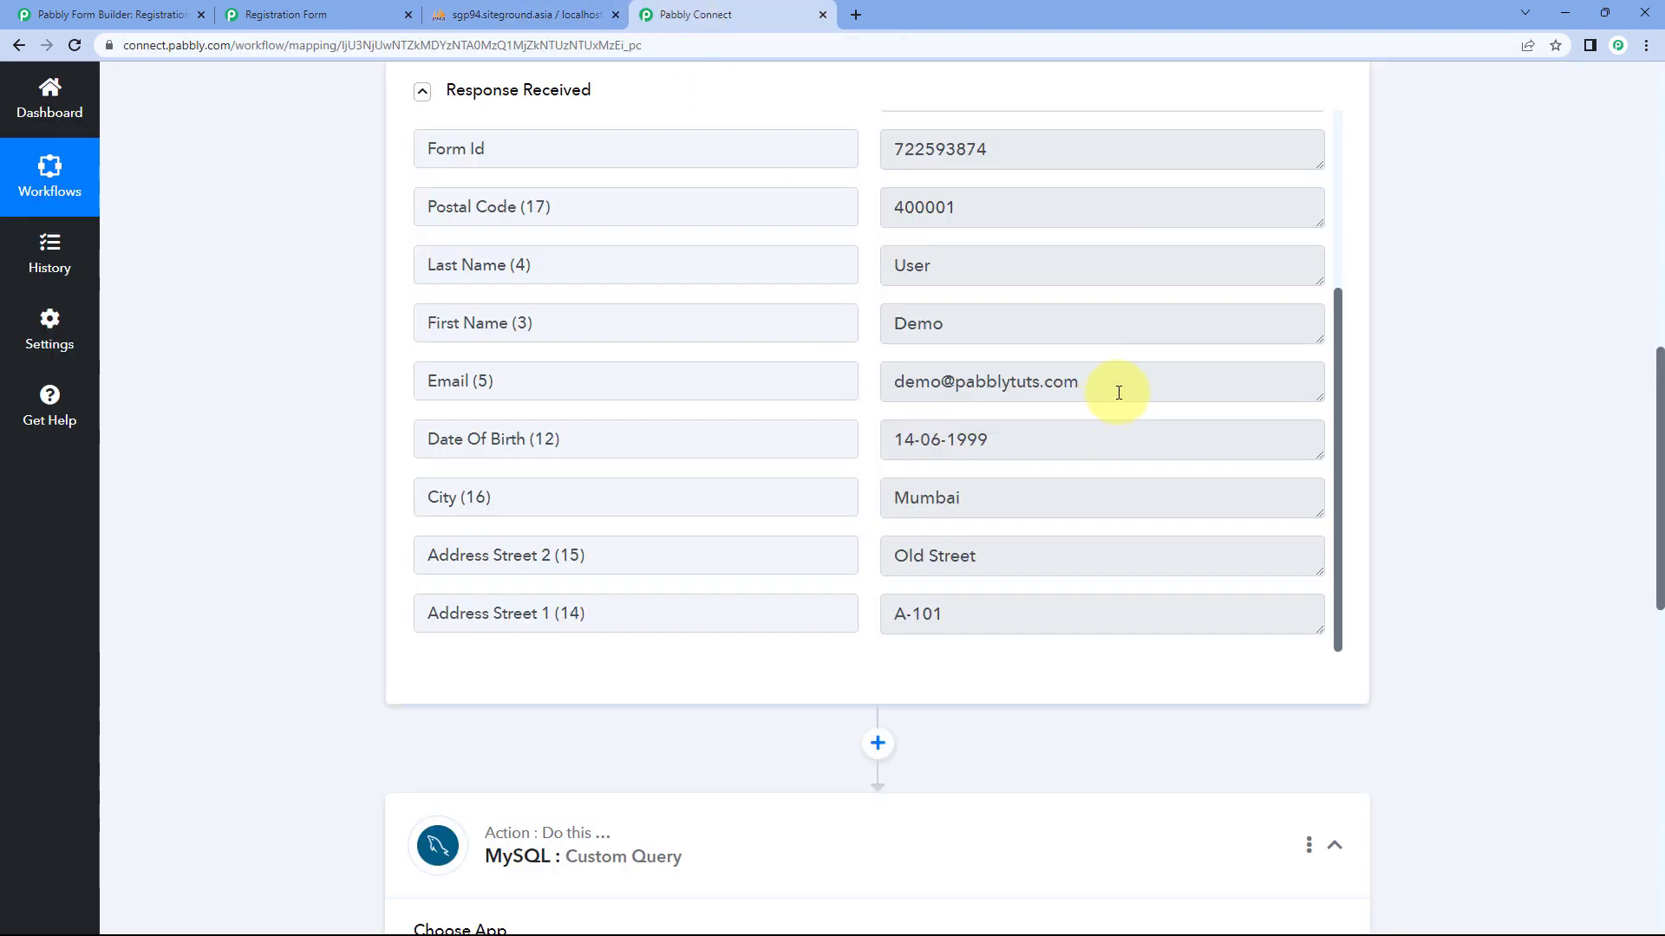
Check new_contacts' email column against the sample email and continue the query with email= '
left_click_drag(1115, 387, 862, 382)
left_click(847, 435)
left_click(563, 11)
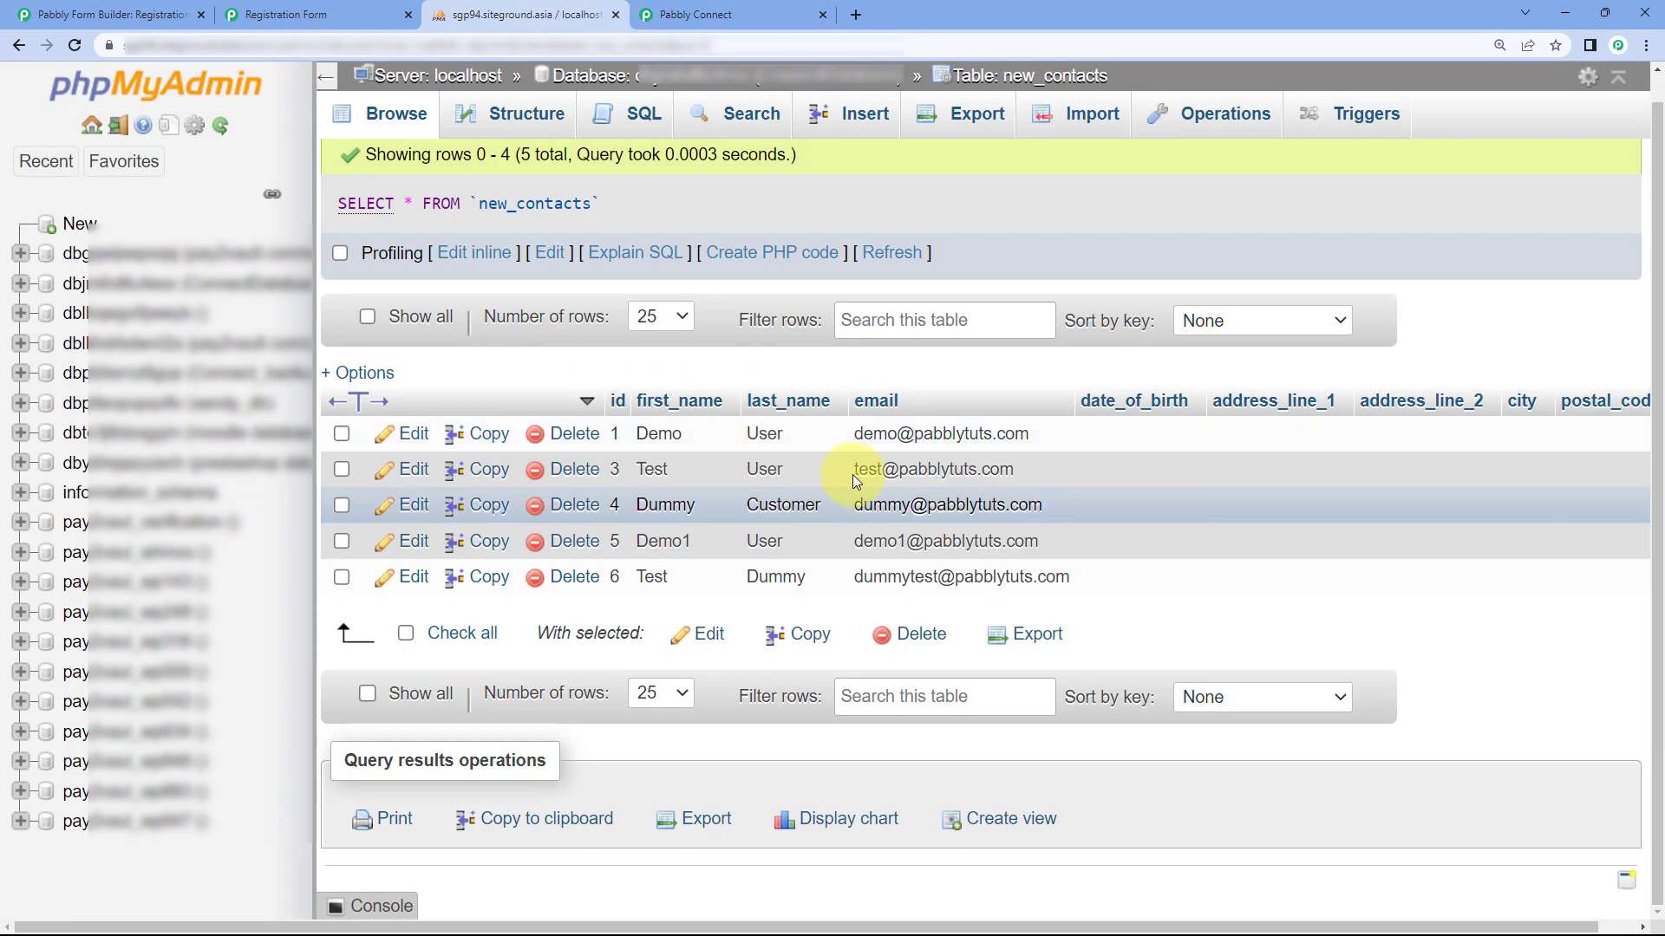
left_click(695, 15)
scroll(728, 555, "down", 7)
left_click(723, 550)
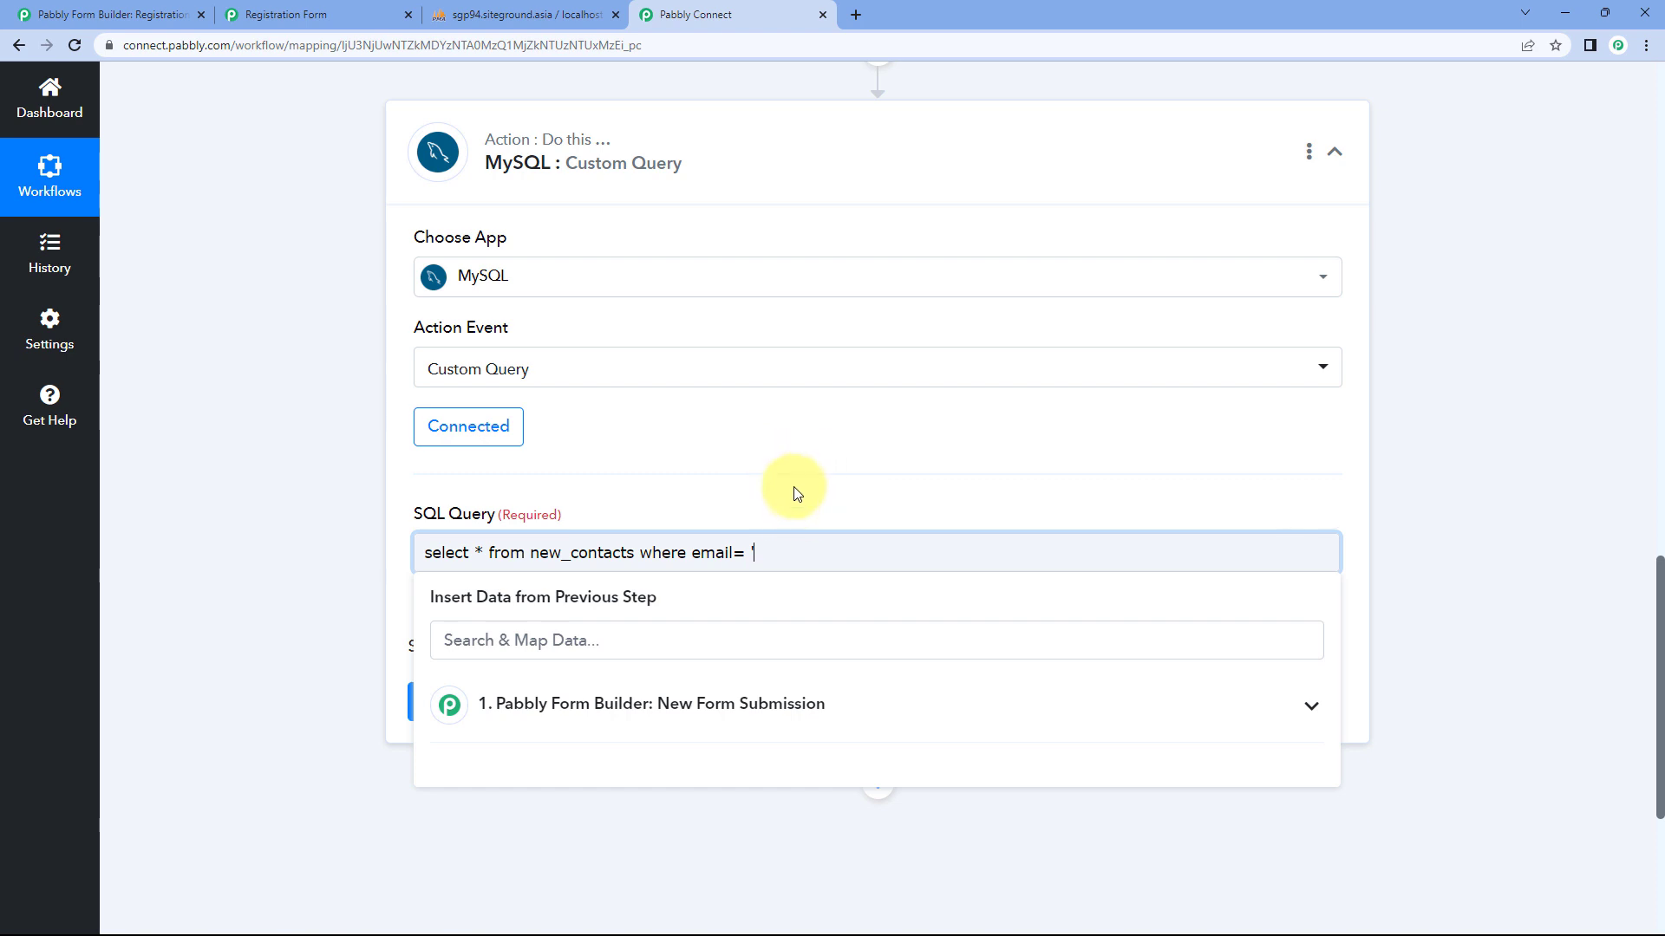
Compare the sample email value with the form's Email field and the stored new_contacts emails
scroll(792, 494, "up", 8)
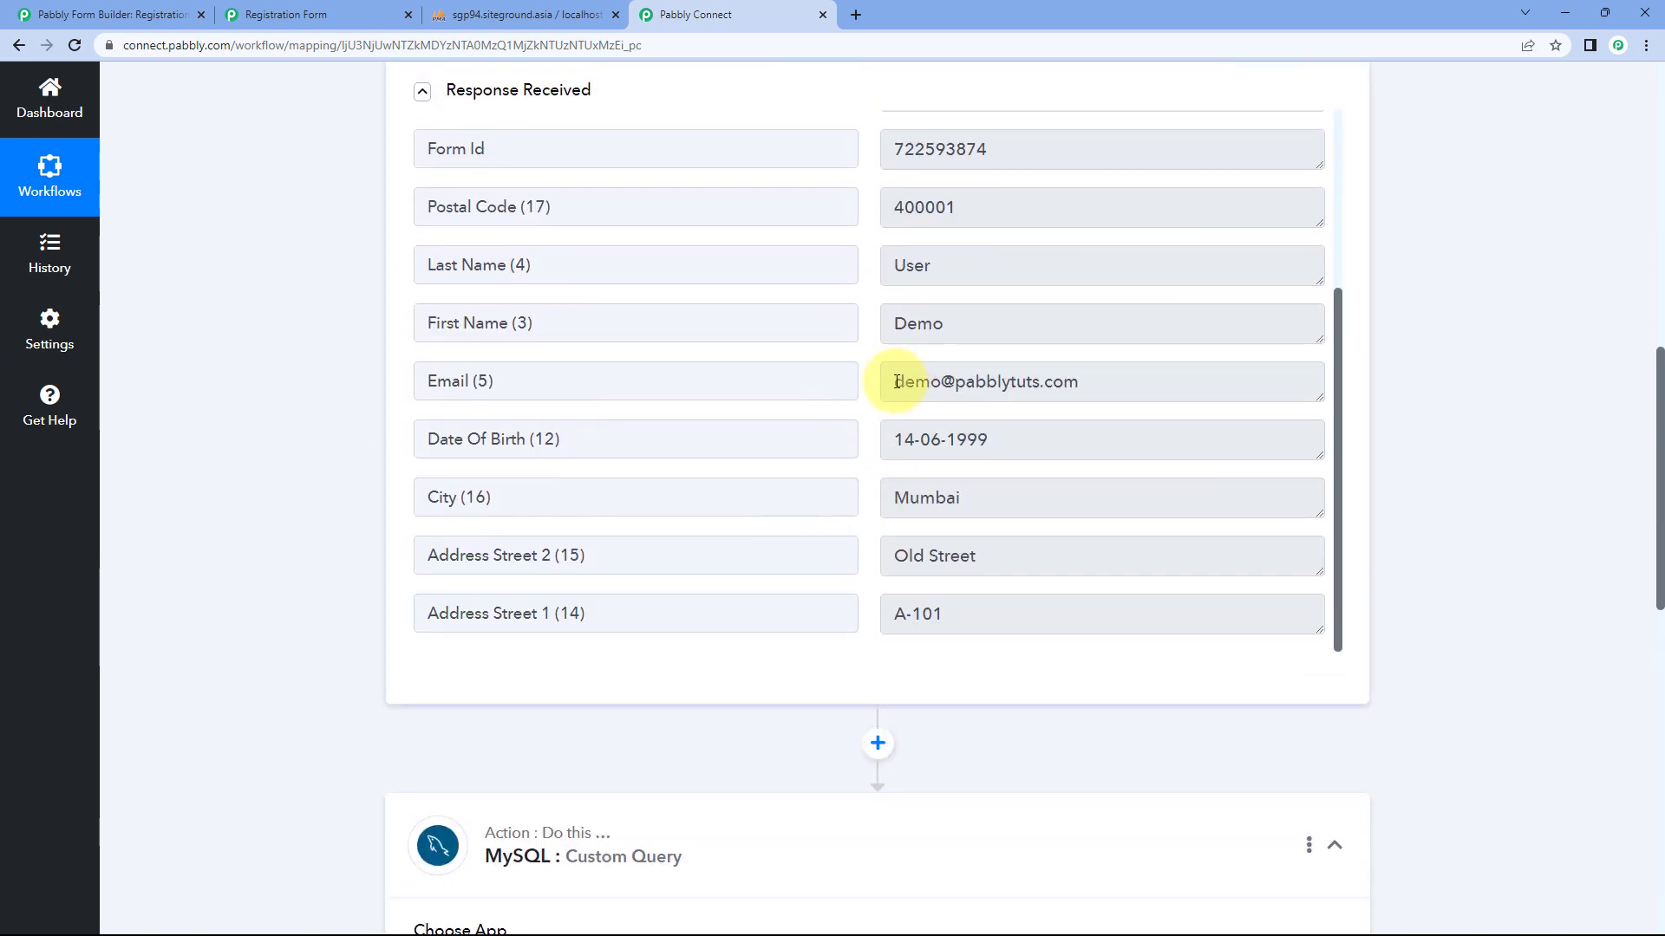
left_click_drag(892, 384, 1085, 383)
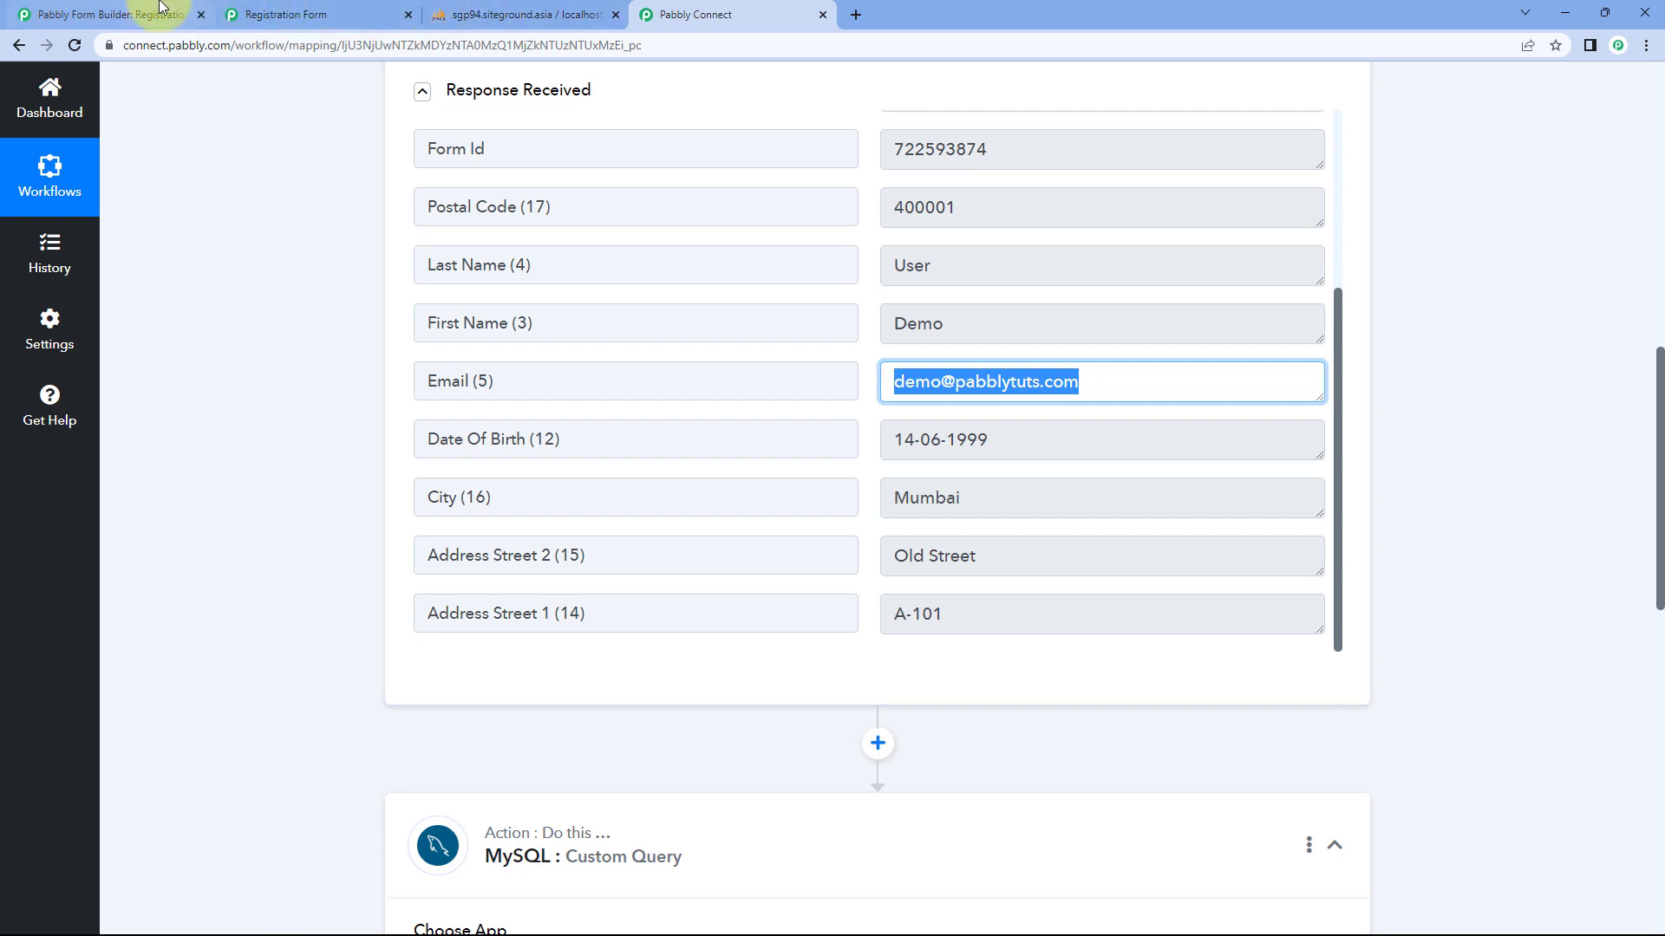
left_click(130, 15)
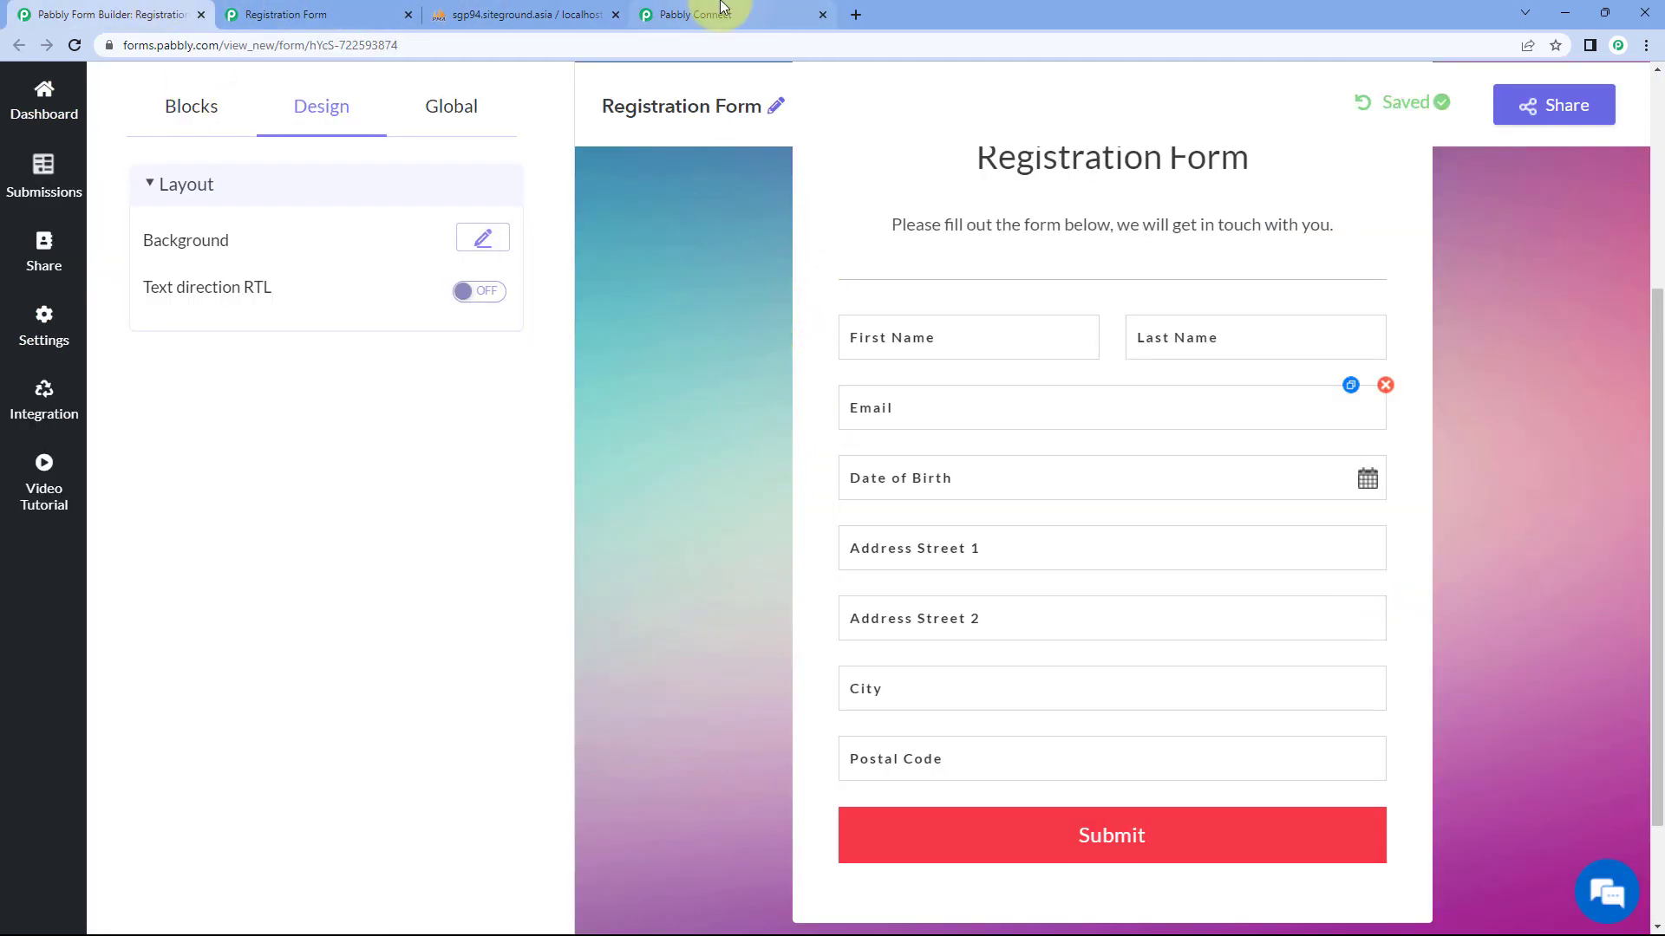
left_click(525, 15)
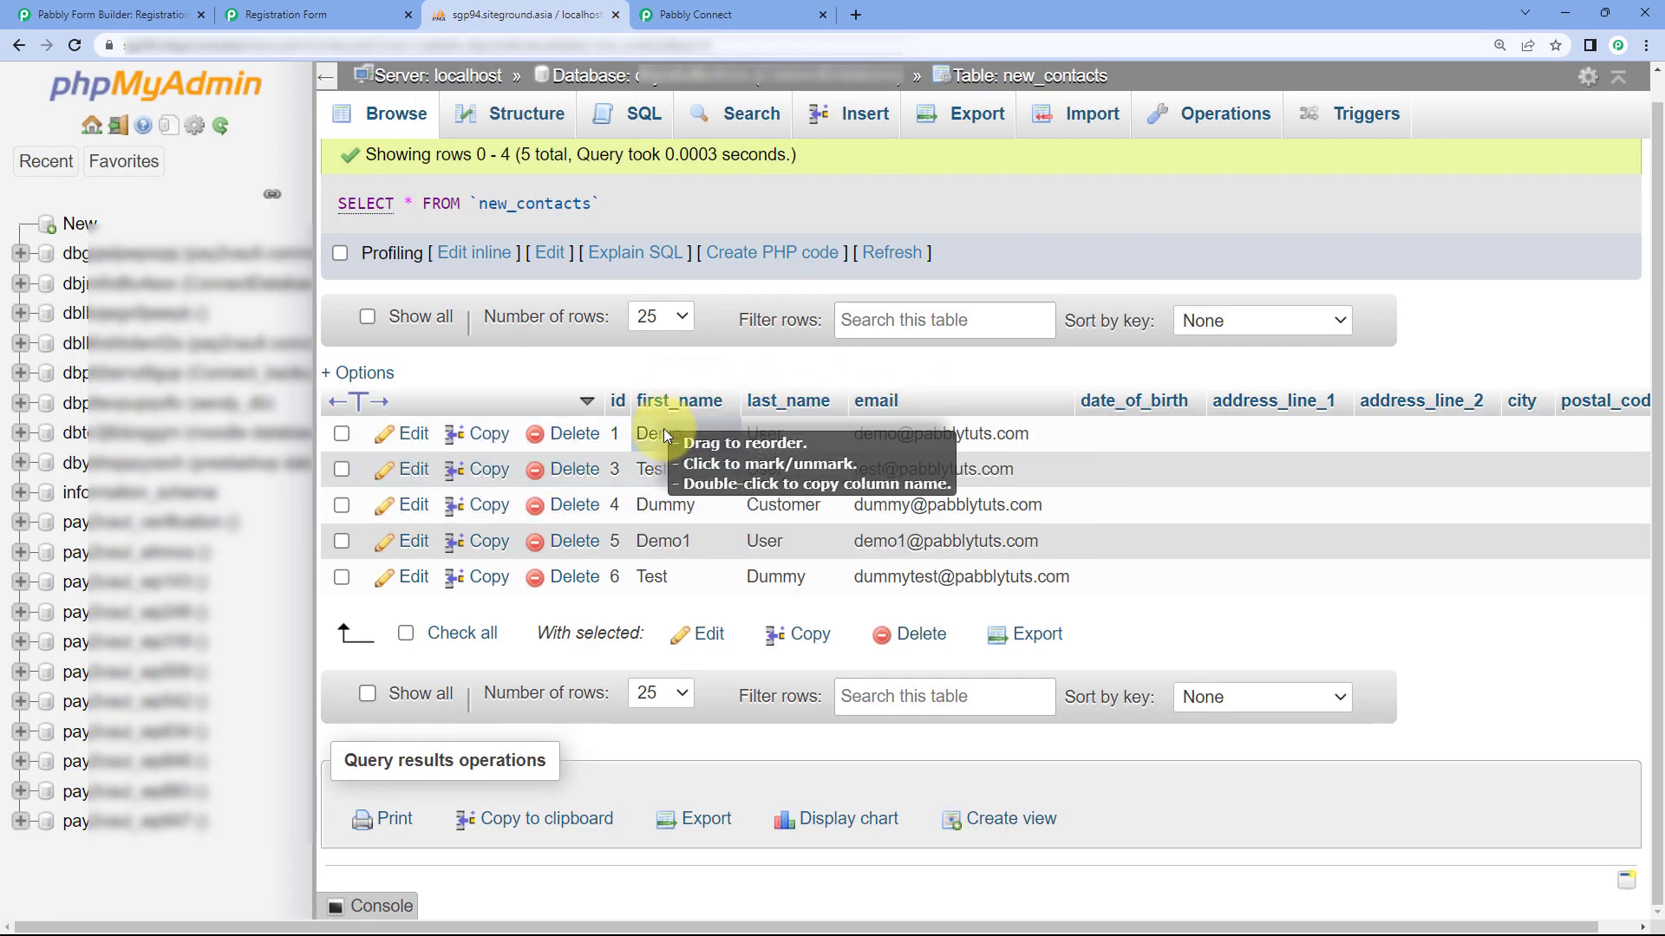
left_click(746, 14)
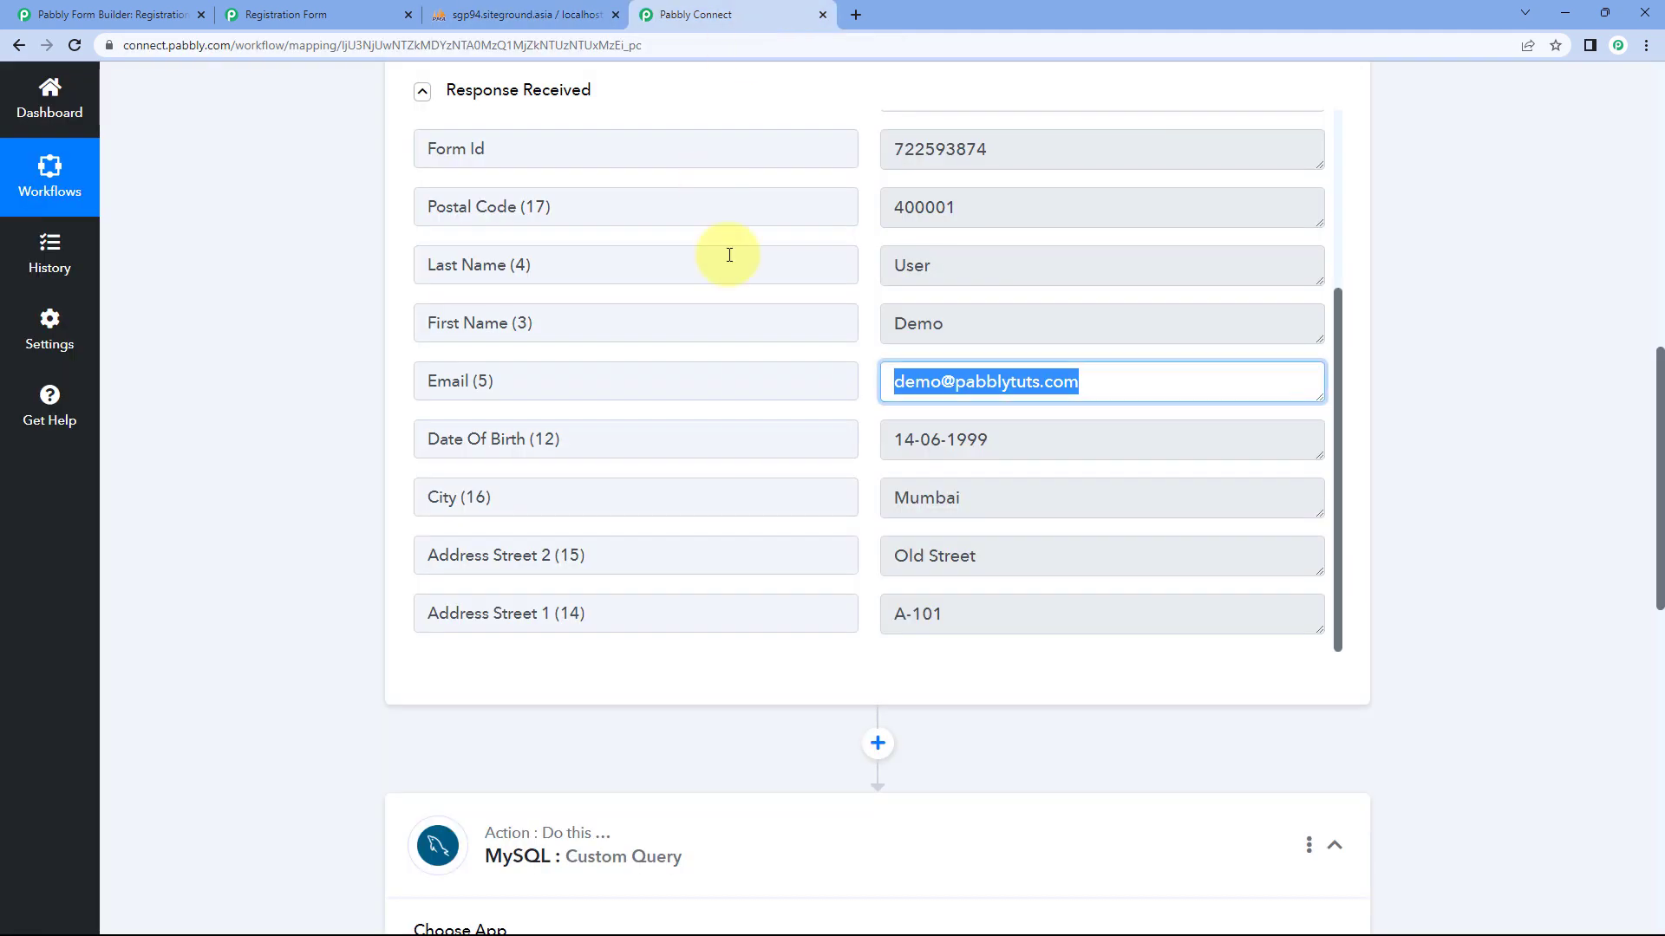
left_click(876, 381)
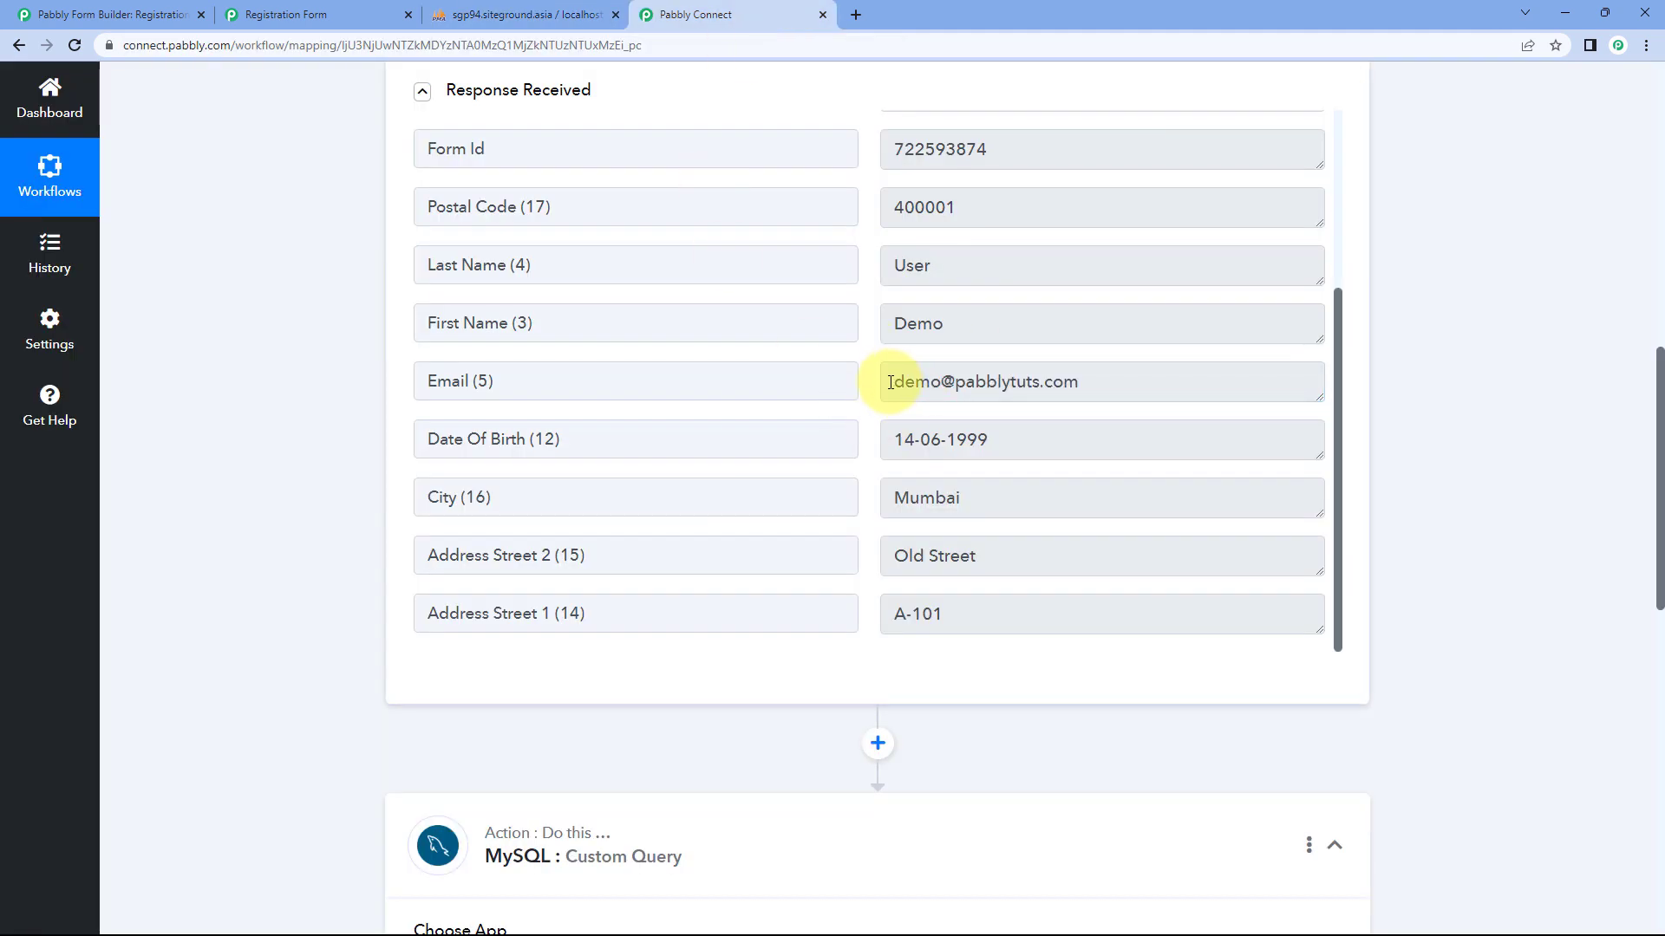
left_click_drag(891, 383, 1093, 382)
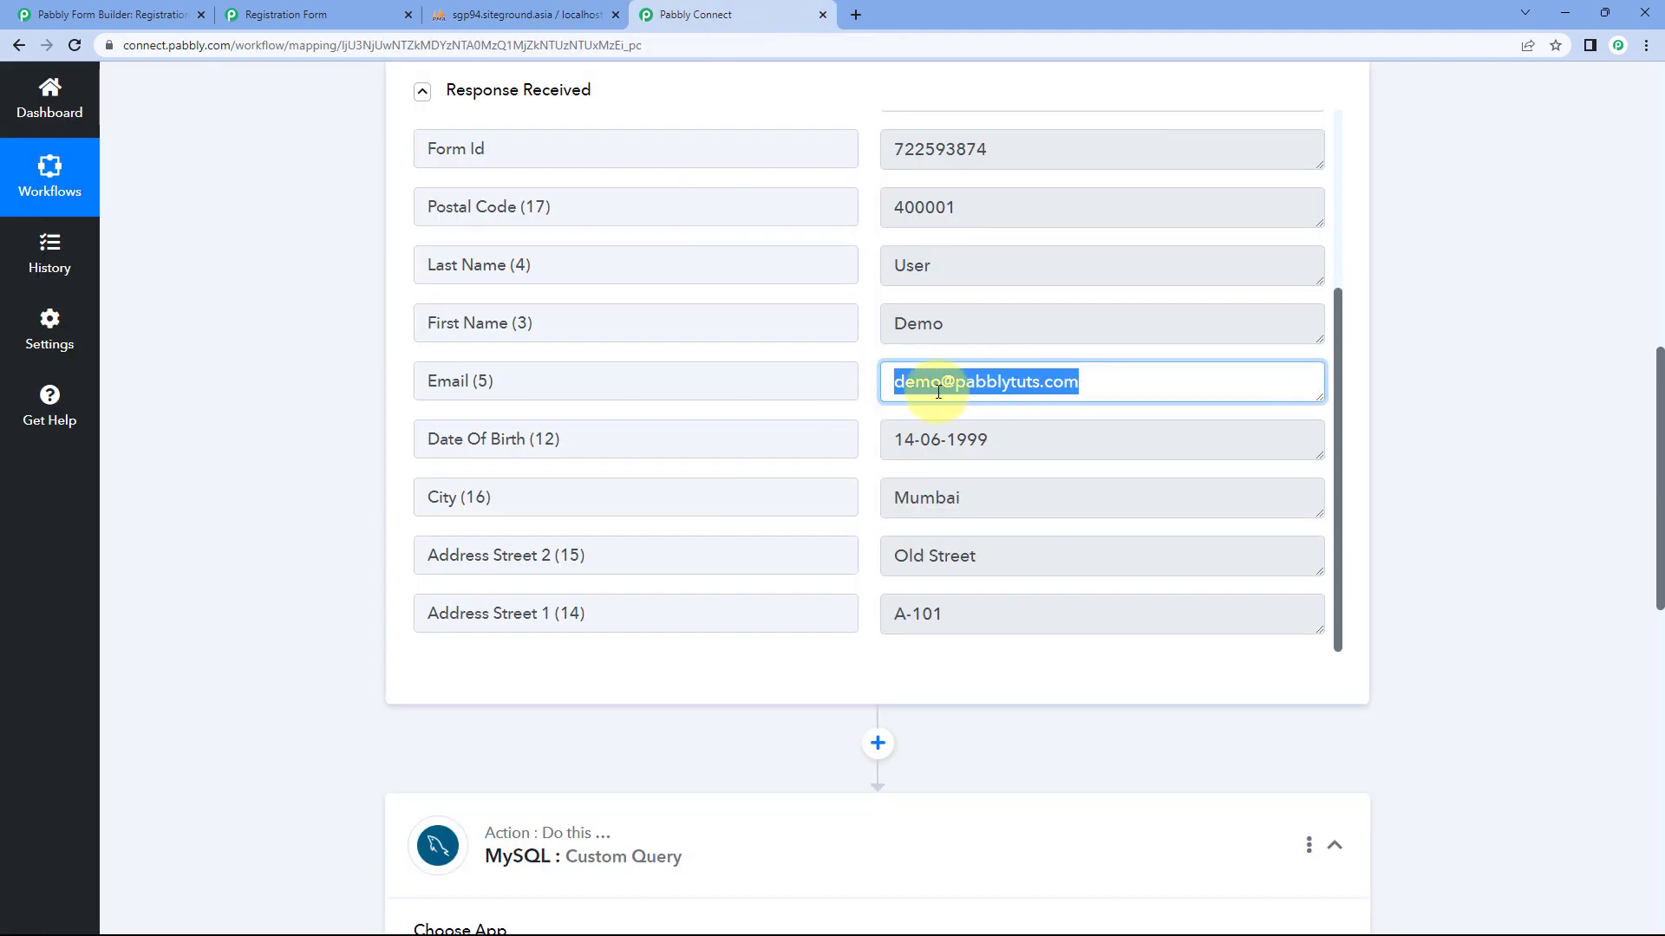
left_click(872, 387)
scroll(301, 536, "down", 10)
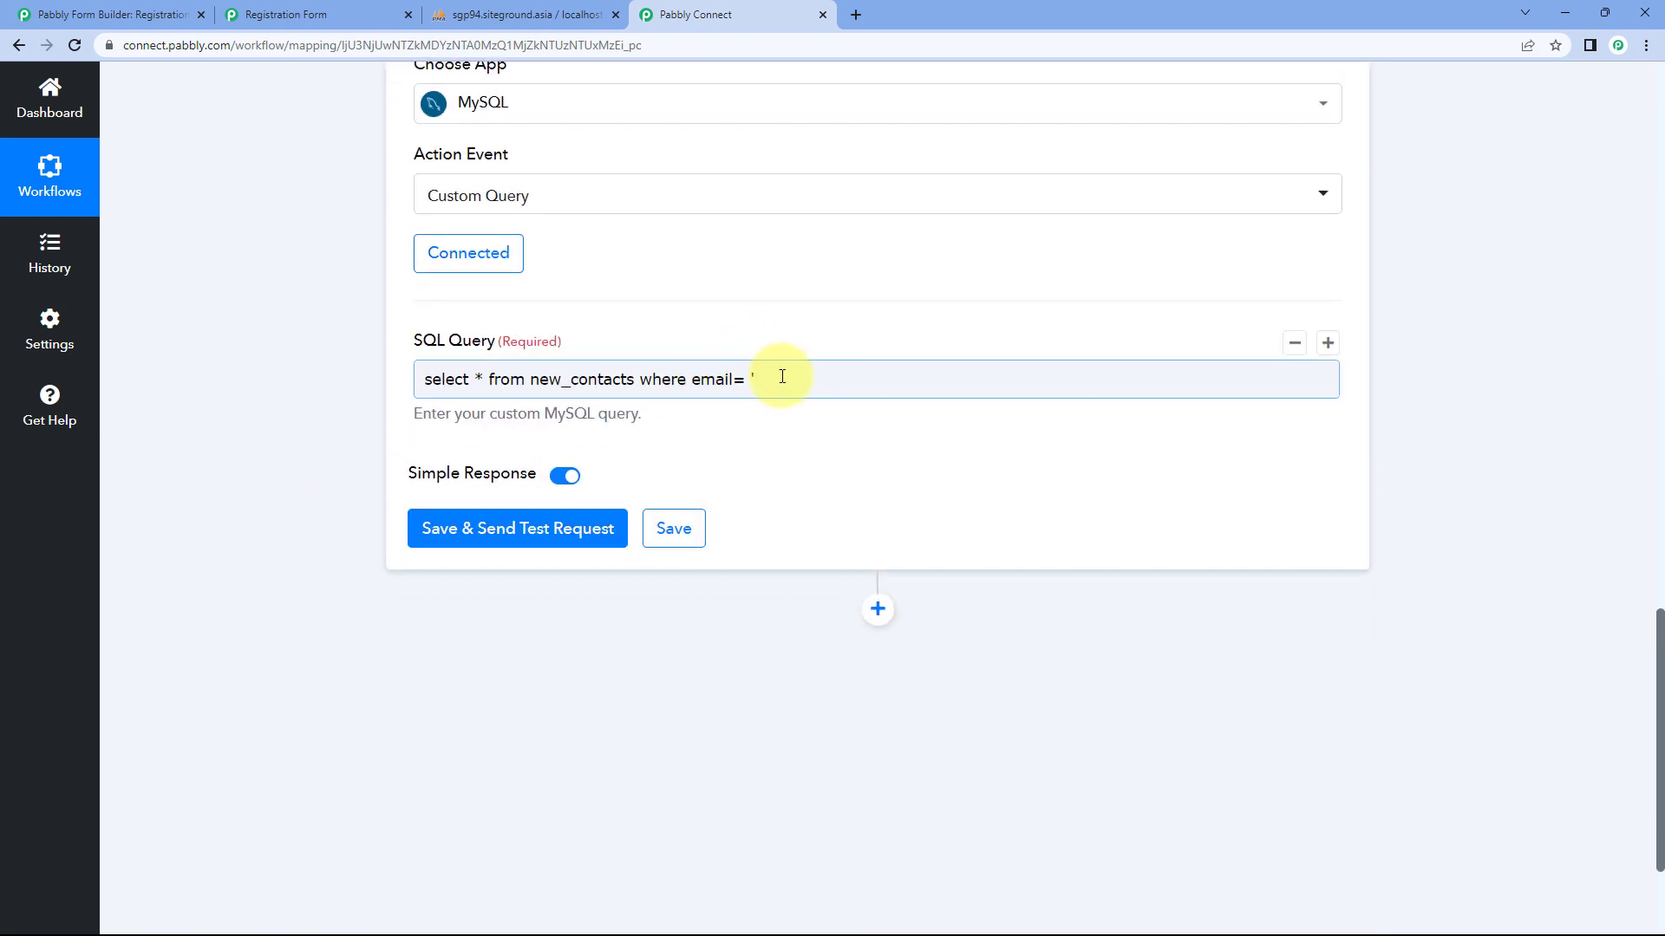
Insert the submission's mapped Email (5) field between the quotes to finish the where email condition
left_click(803, 369)
left_click(773, 380)
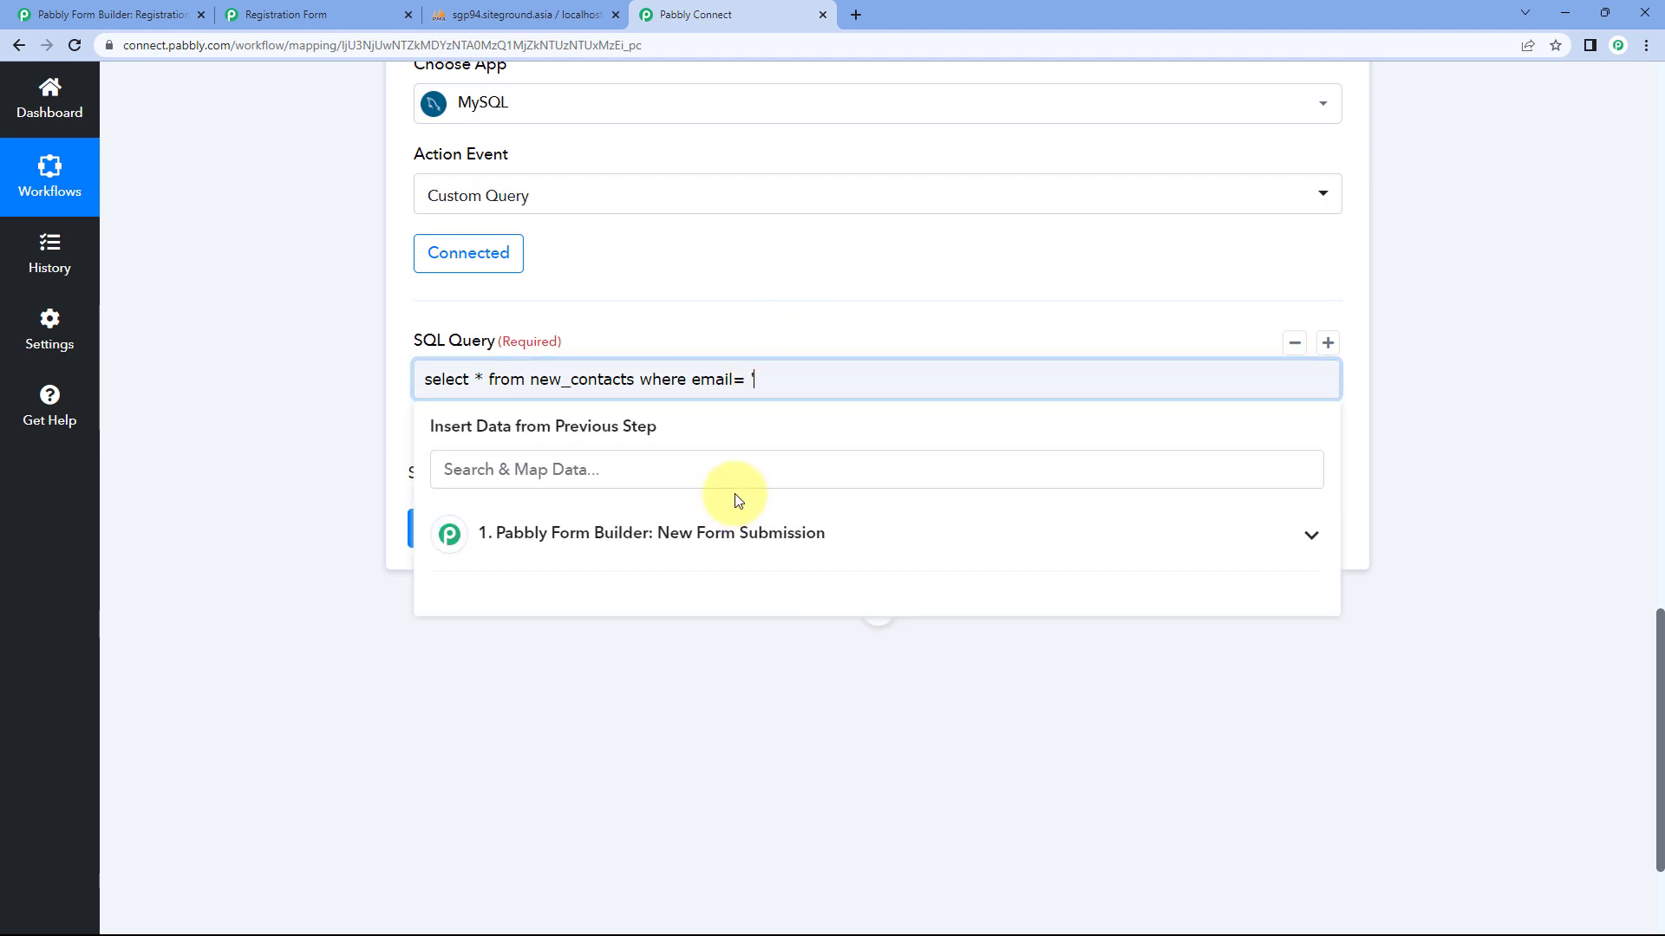
left_click(730, 535)
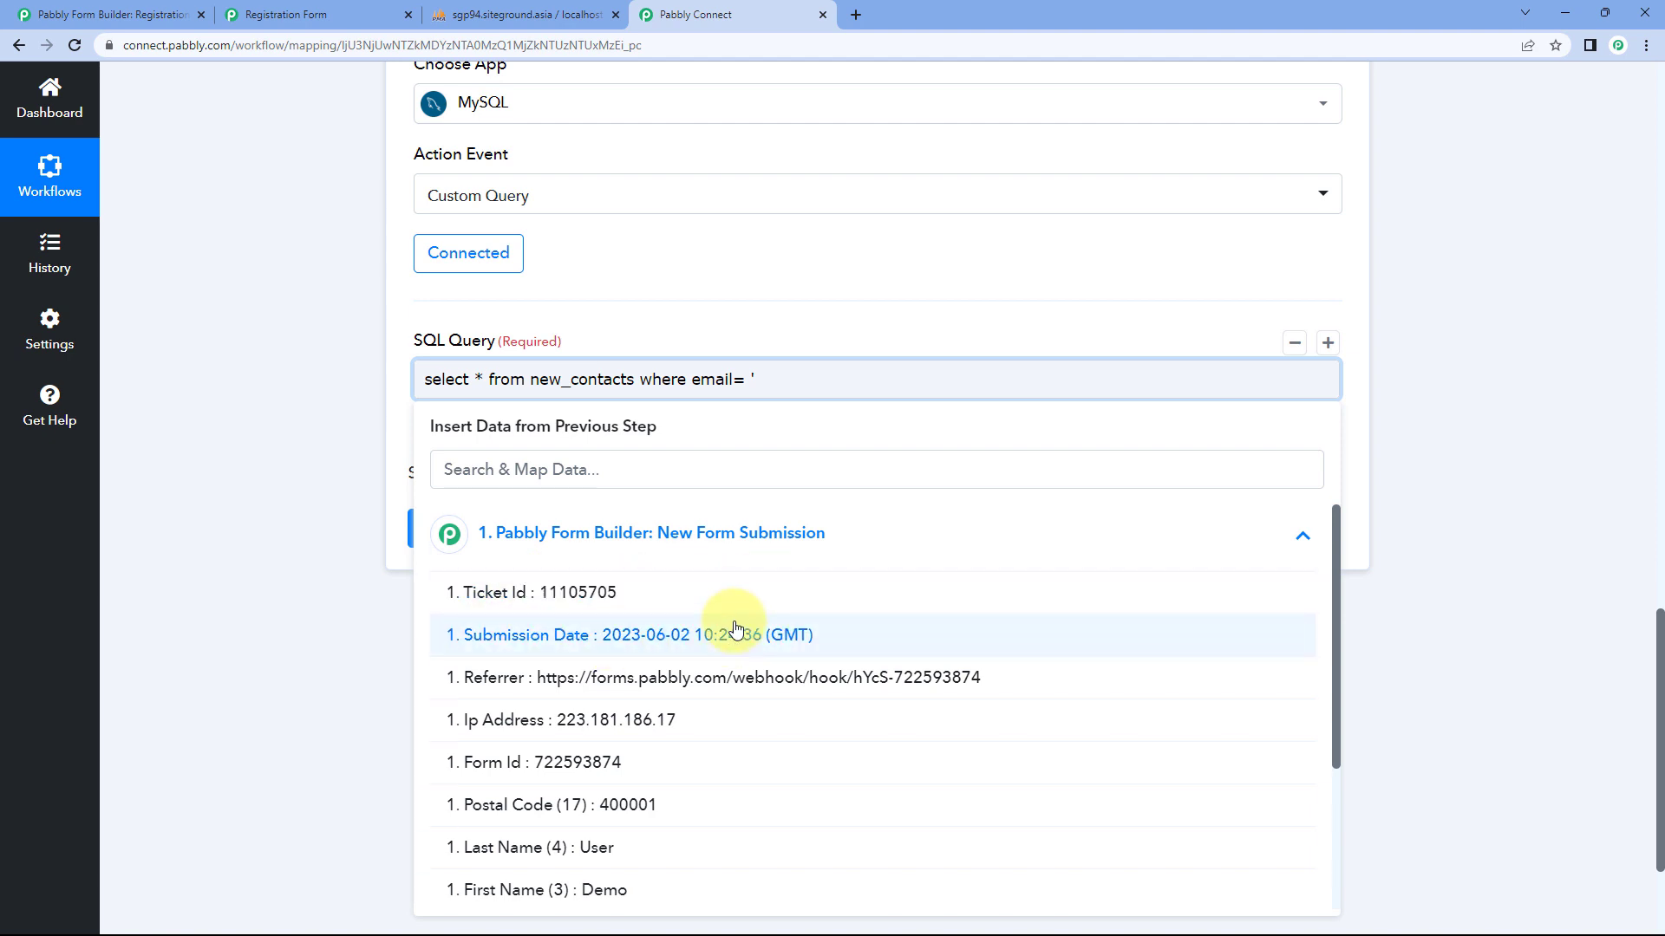
scroll(733, 628, "down", 3)
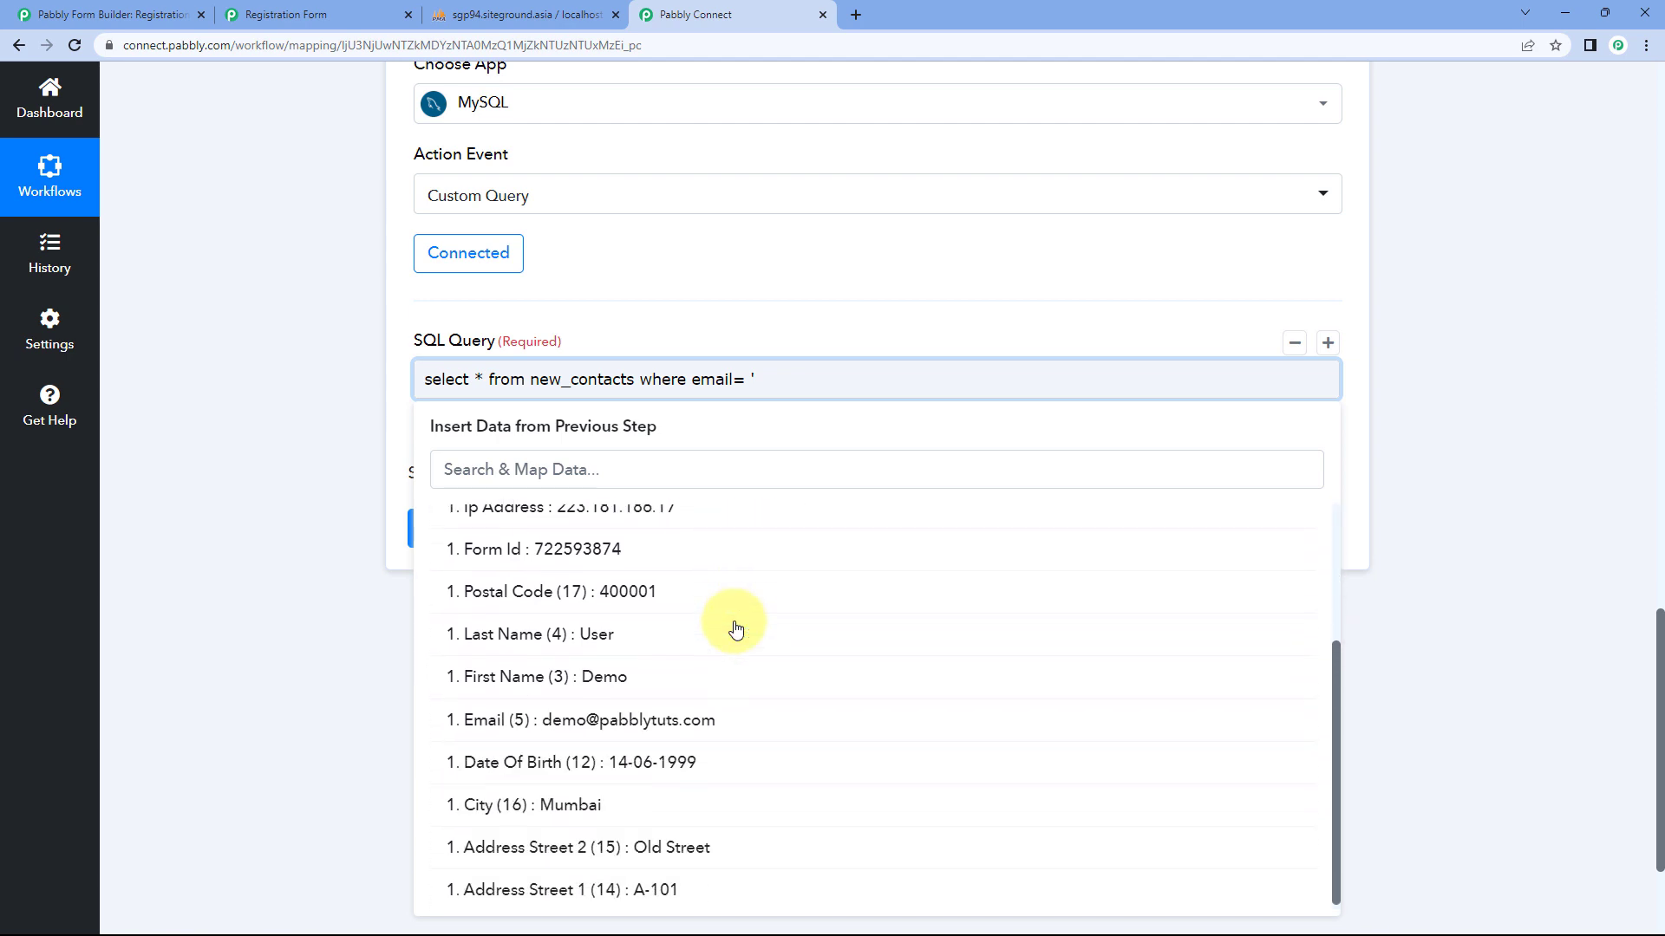
left_click(559, 718)
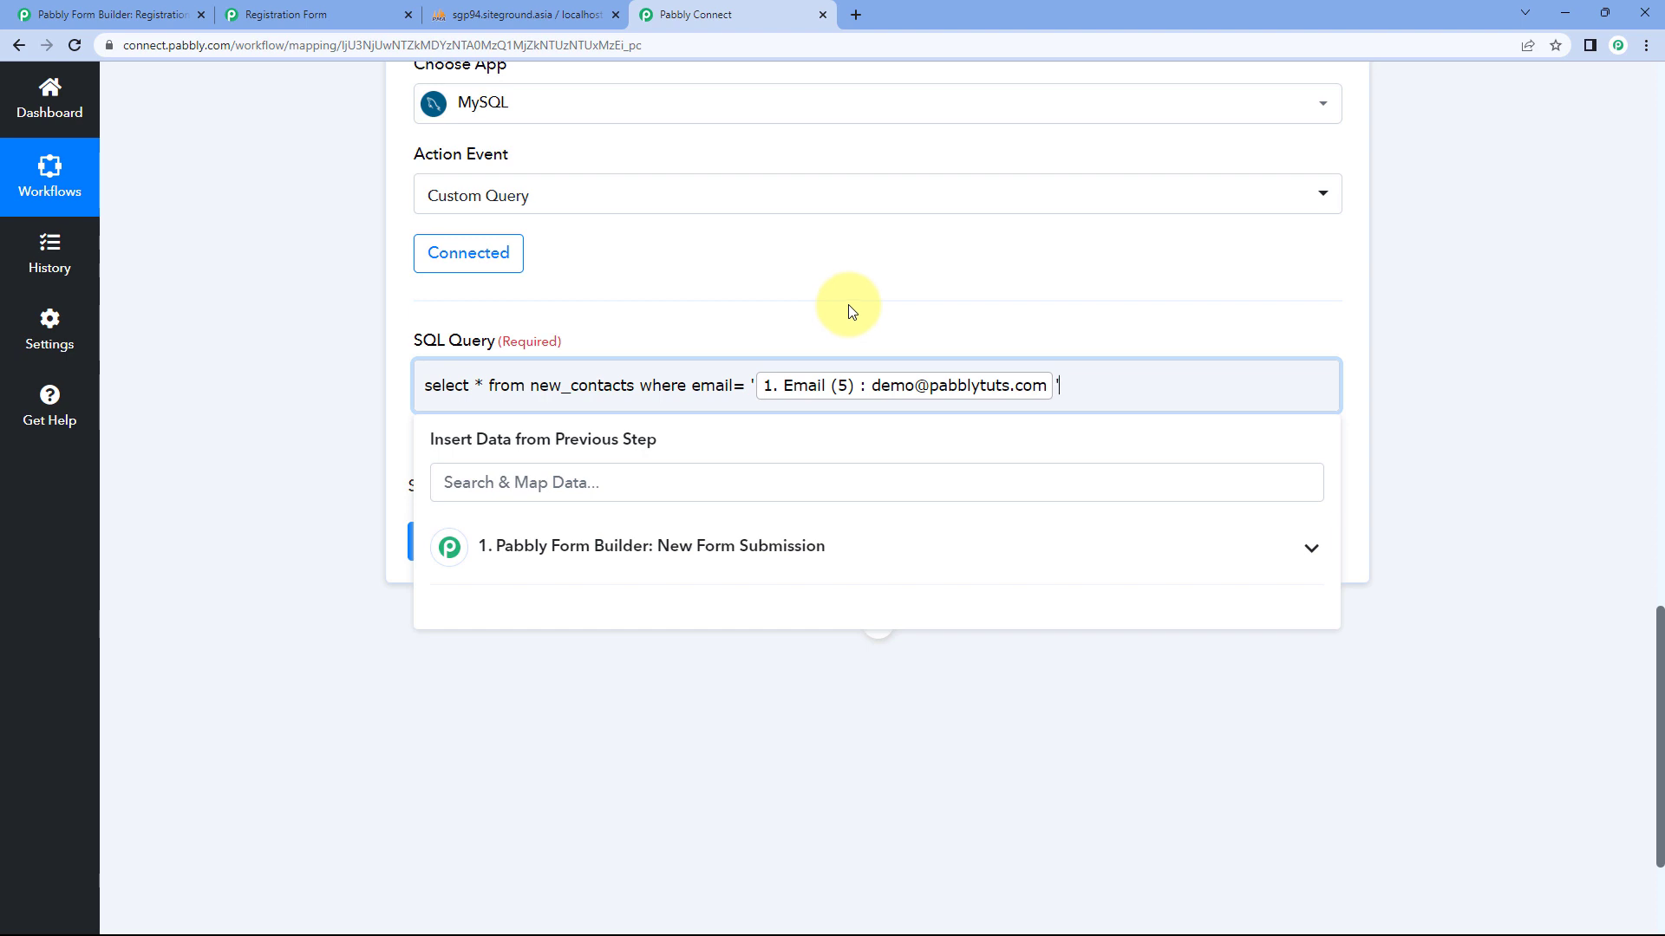
left_click(768, 321)
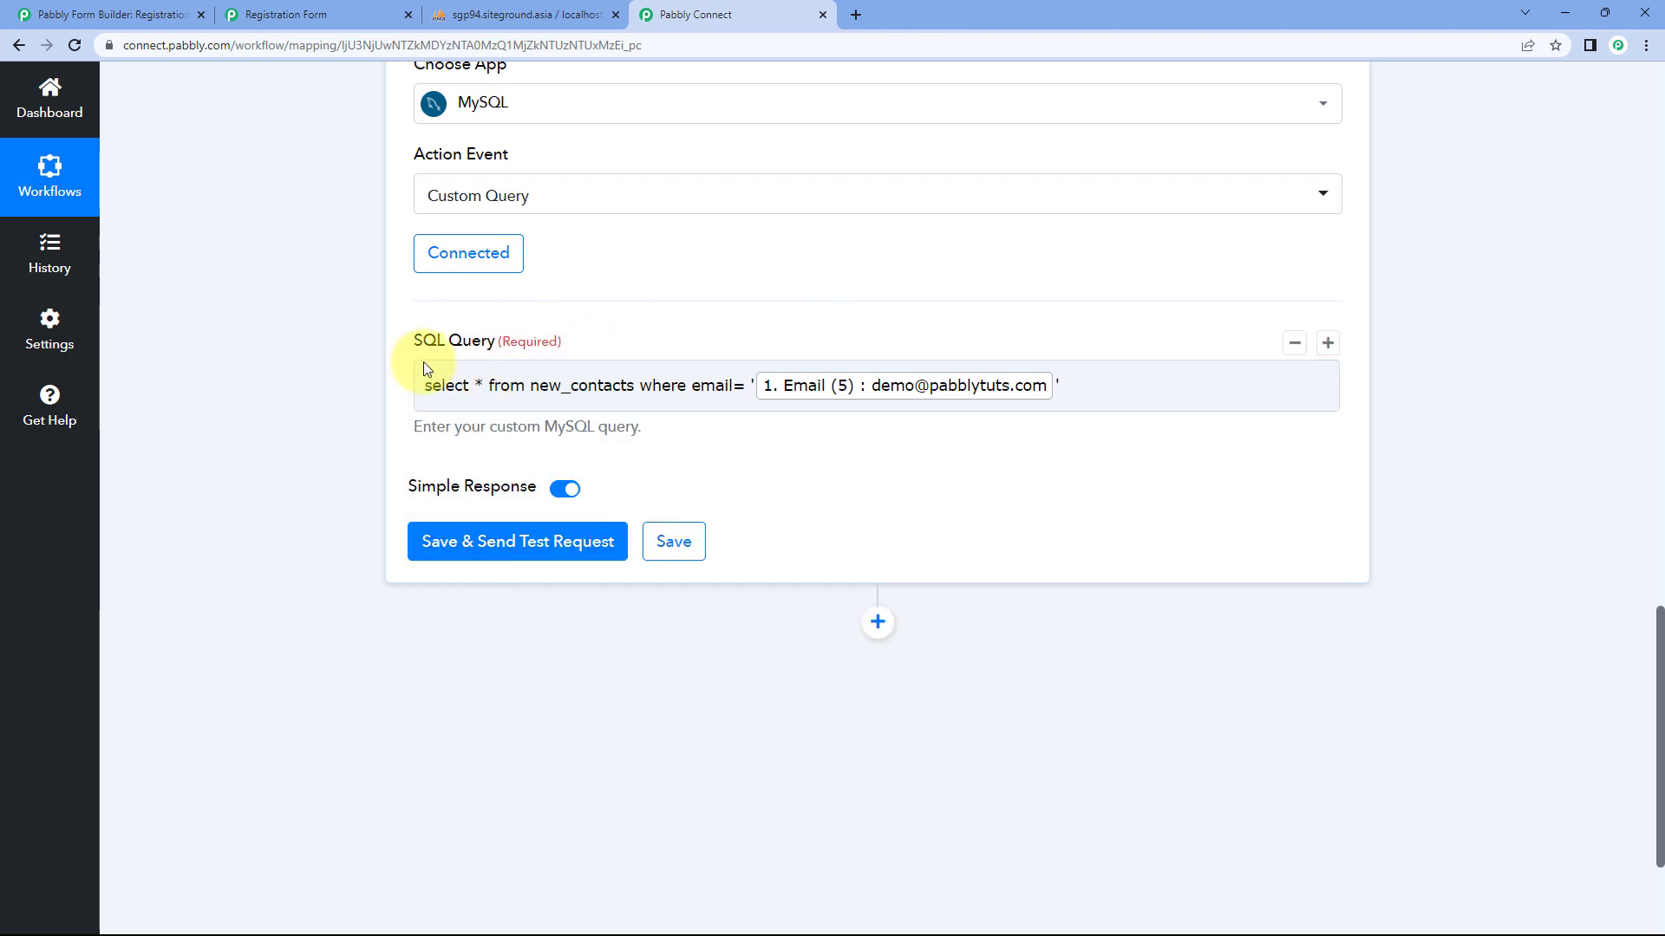
double_click(535, 385)
left_click(687, 385)
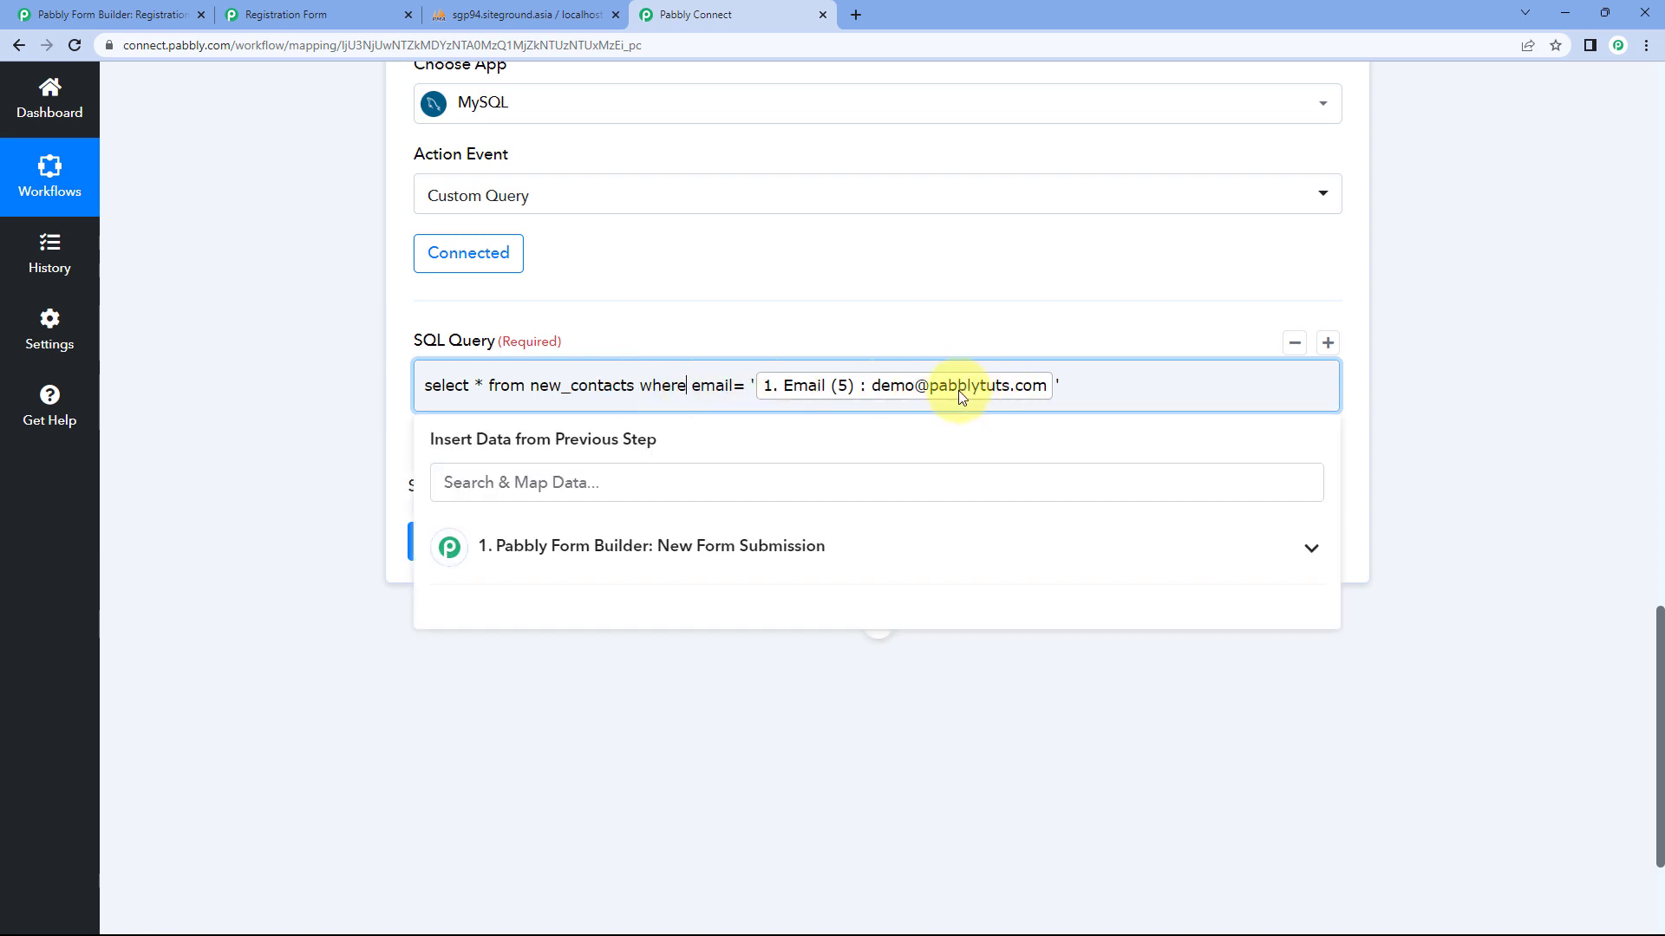
left_click(790, 280)
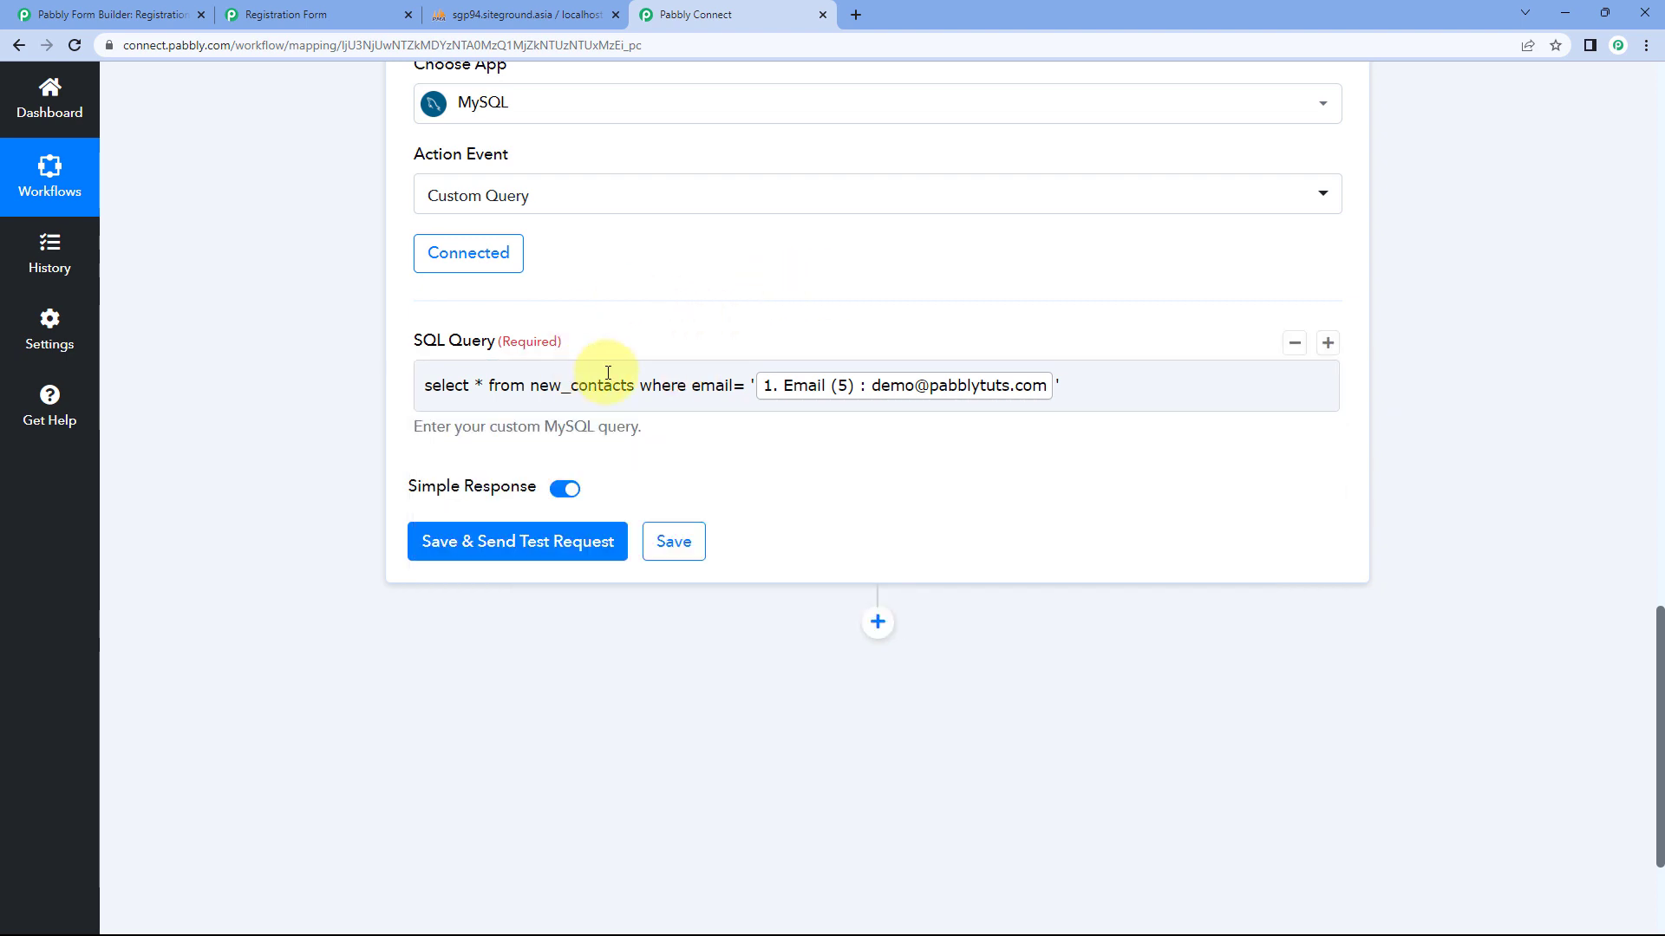
Save and test the MySQL step, confirming success with the matching id 1 contact record
left_click(532, 547)
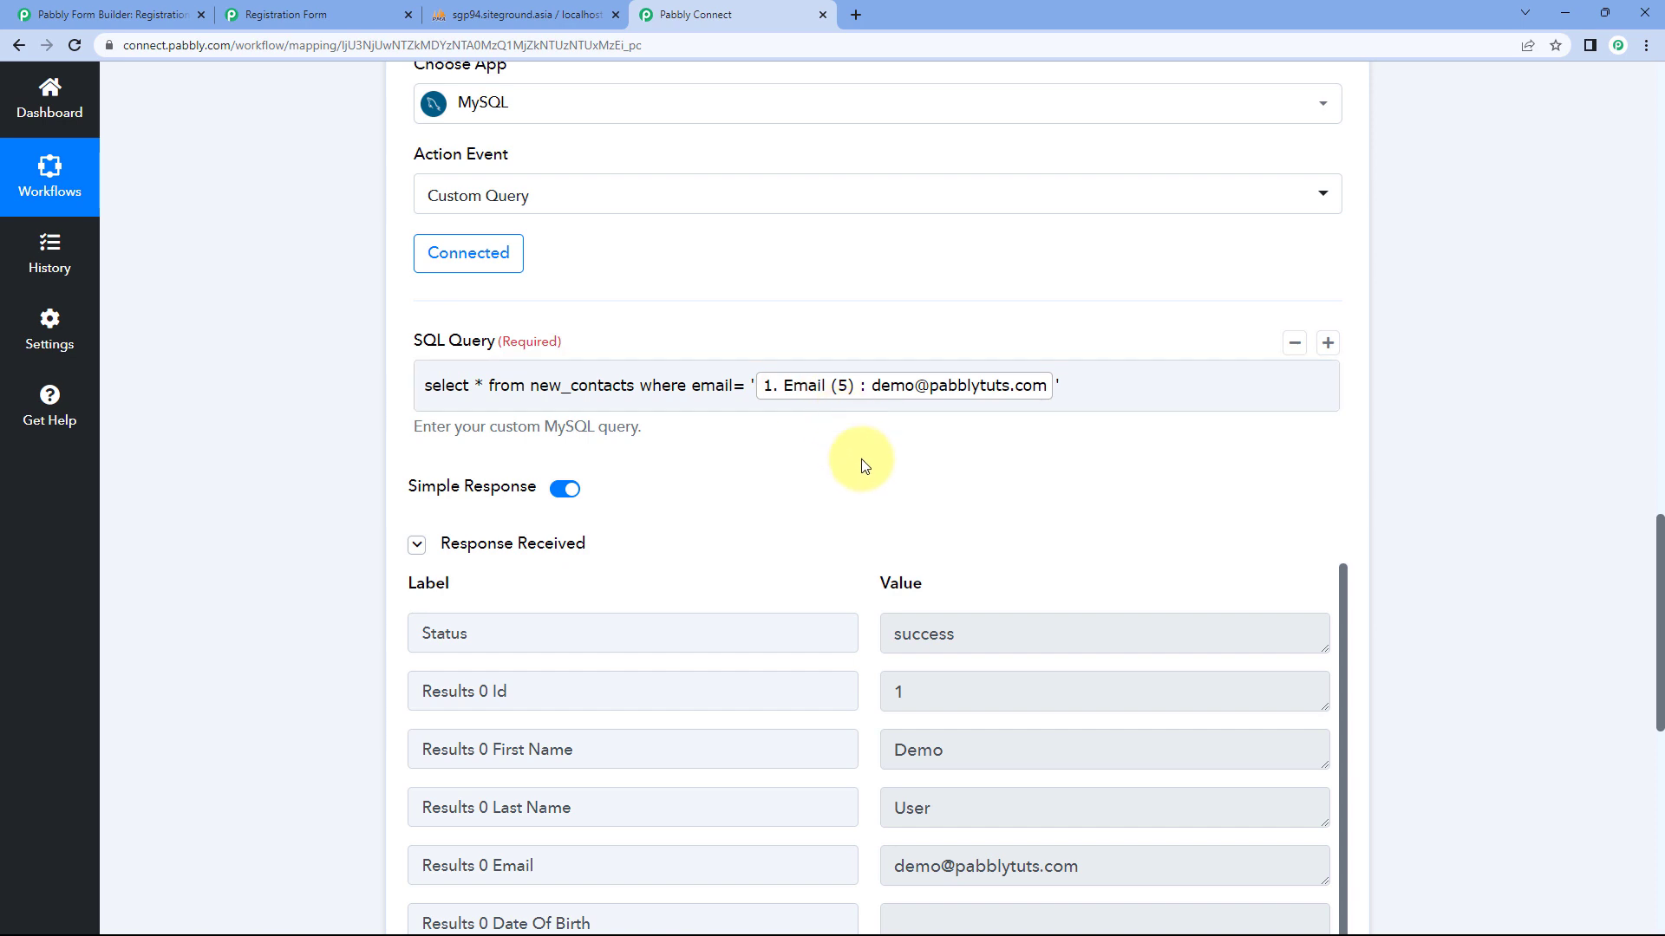
scroll(859, 462, "down", 1)
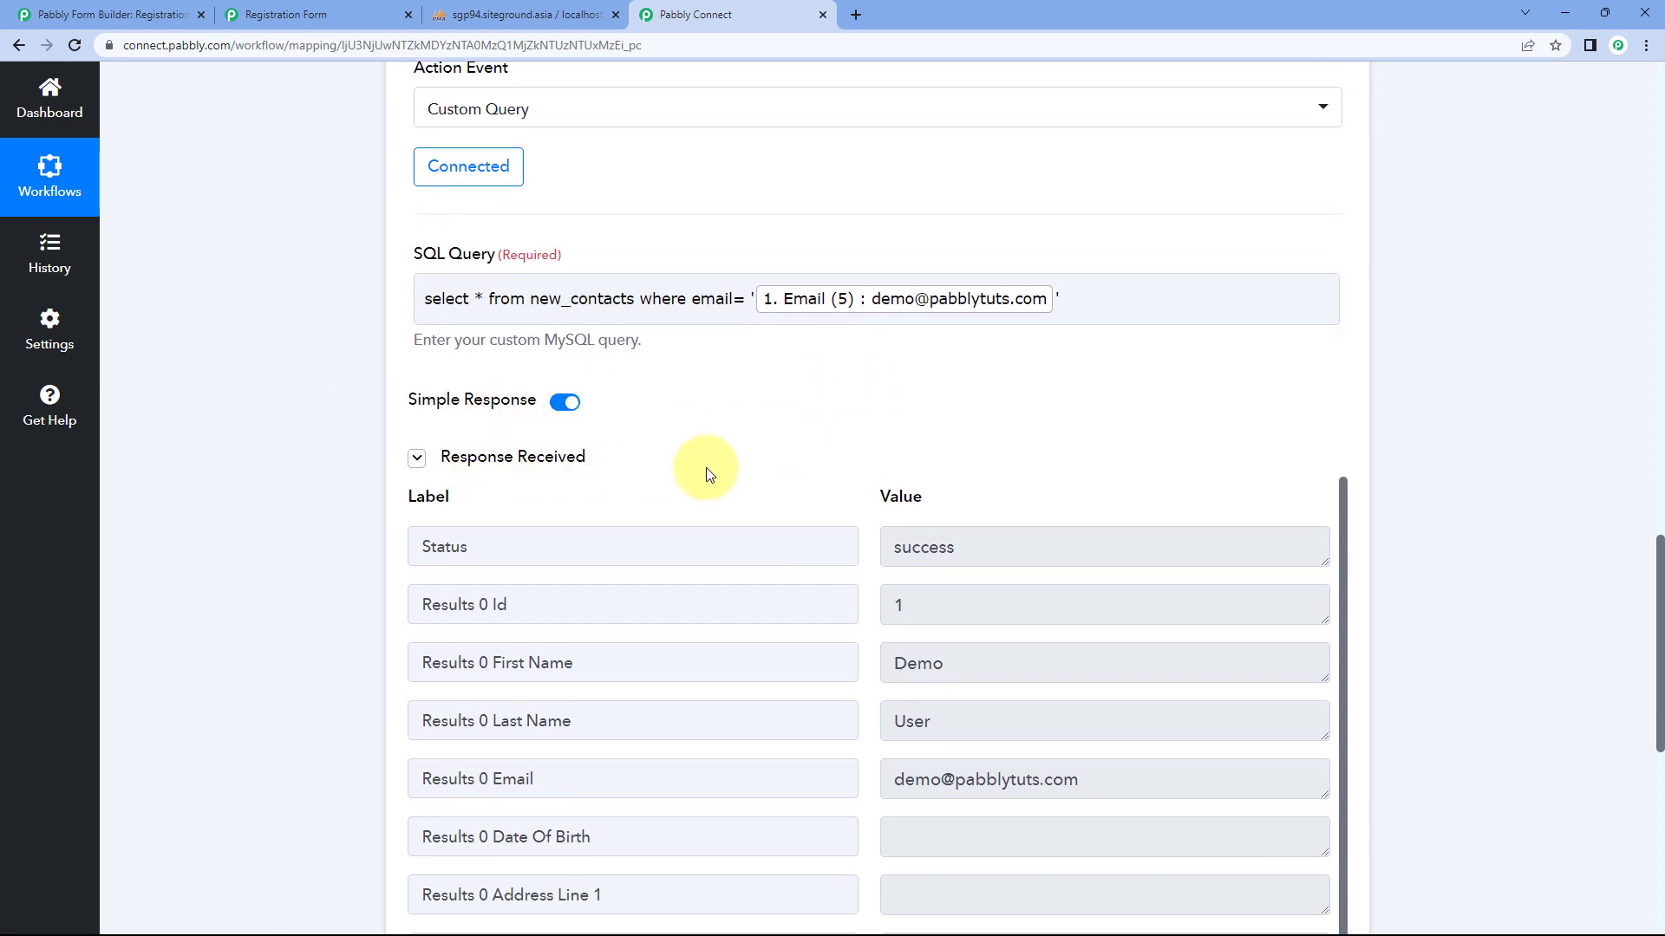
scroll(763, 433, "down", 1)
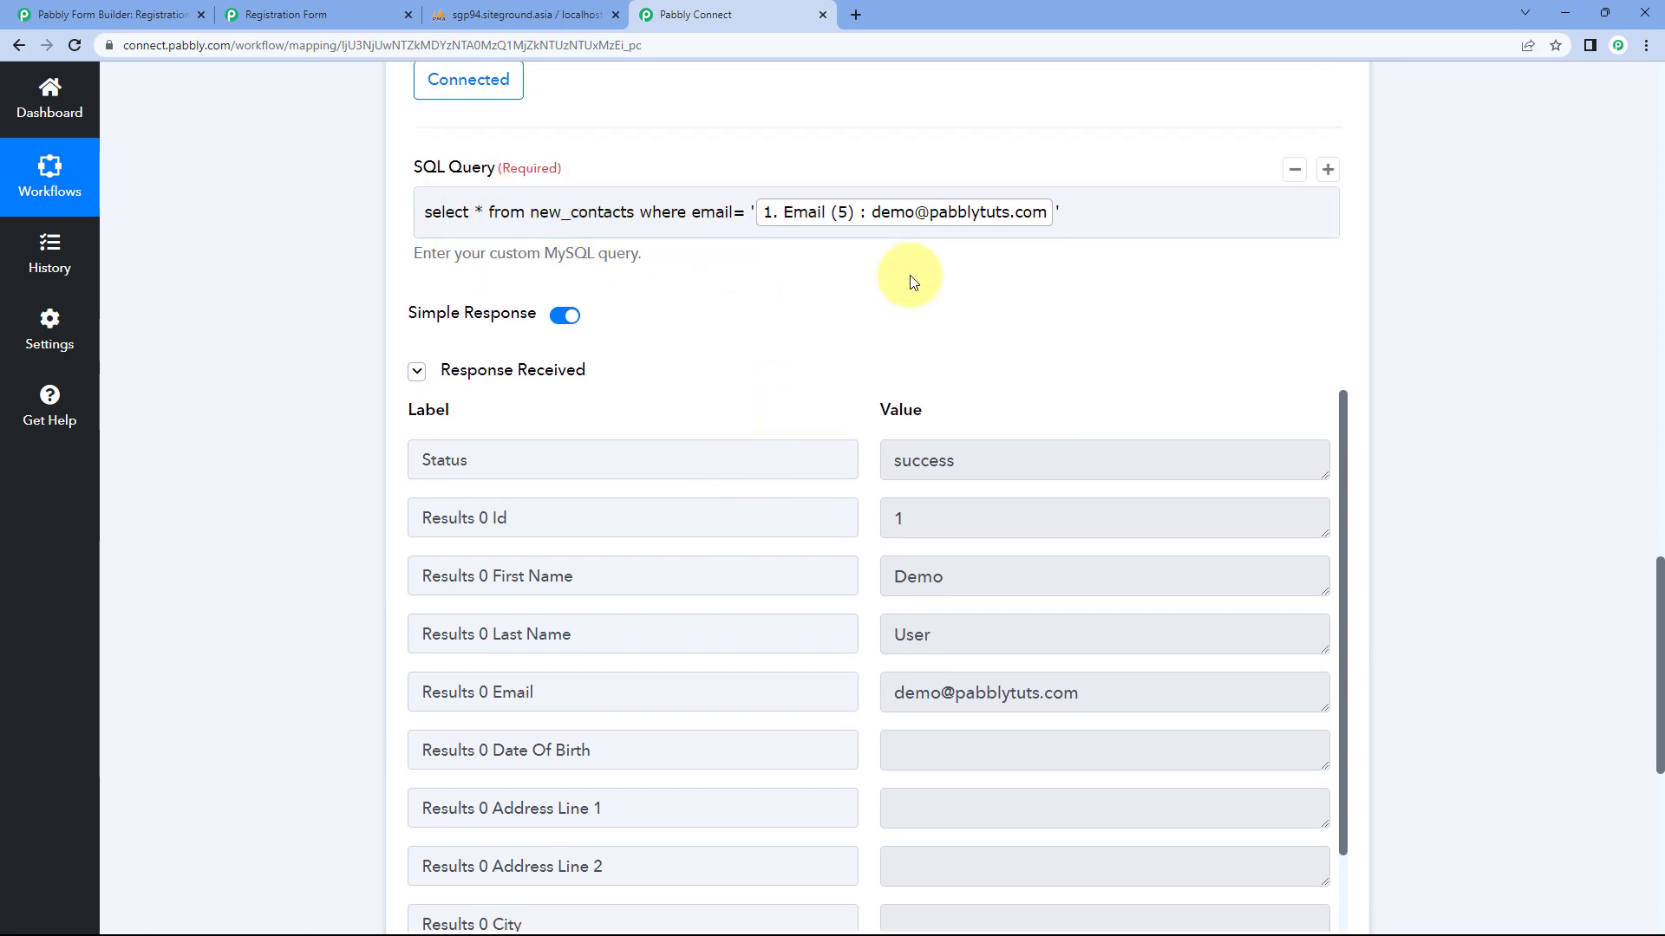
scroll(901, 273, "down", 2)
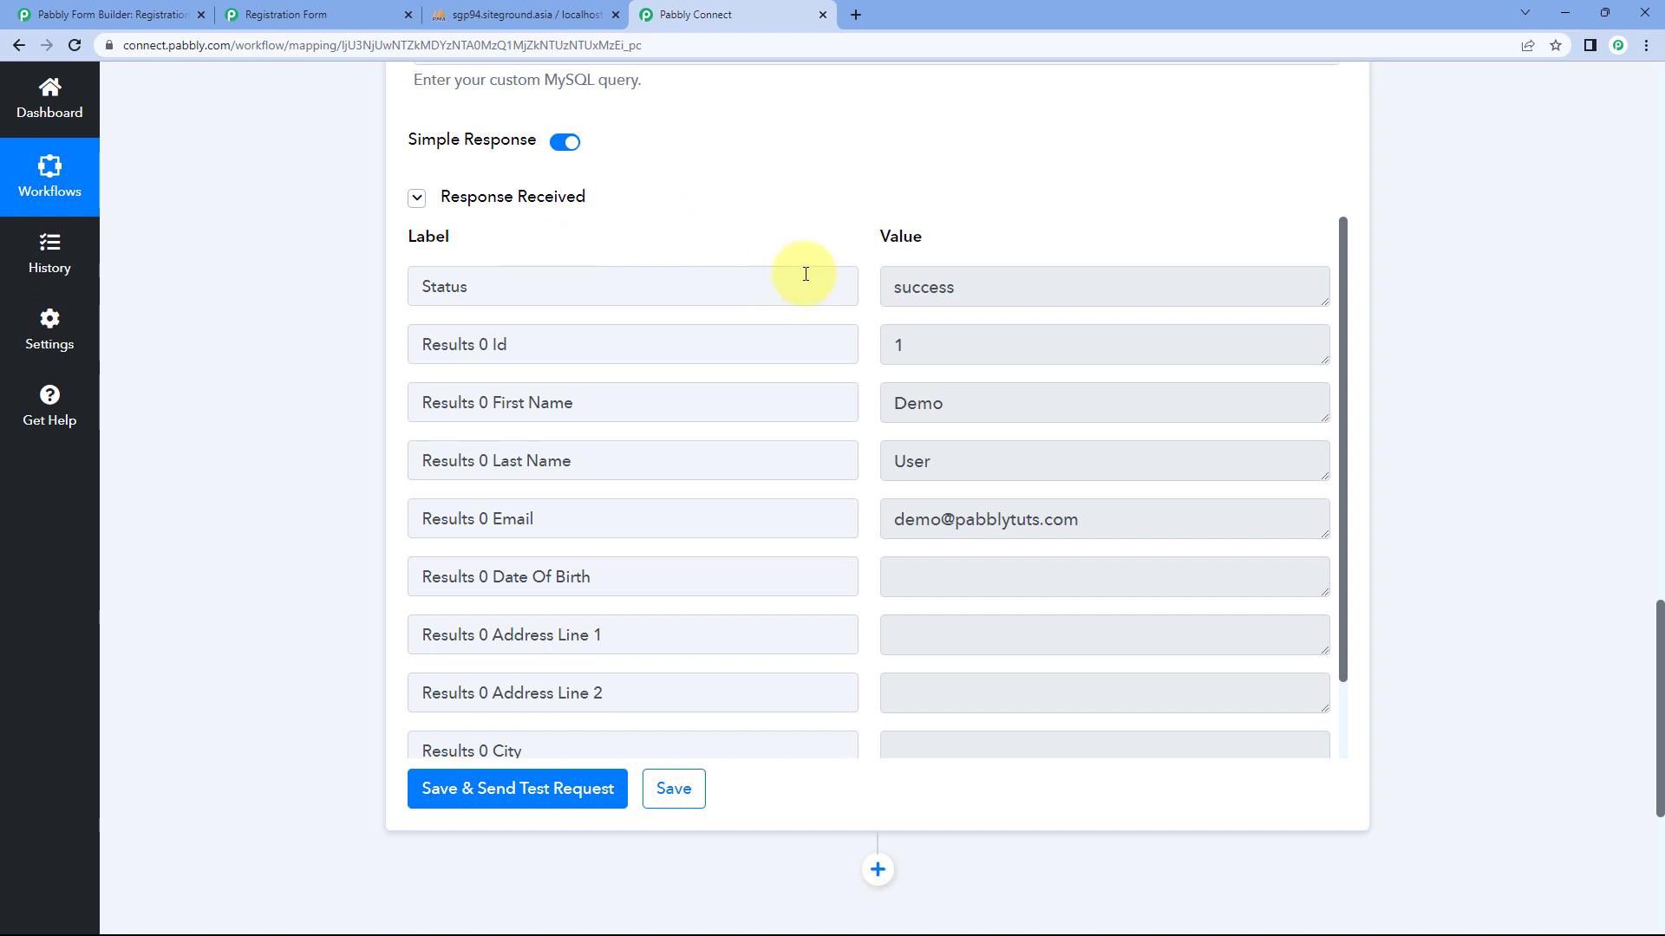
scroll(858, 264, "up", 2)
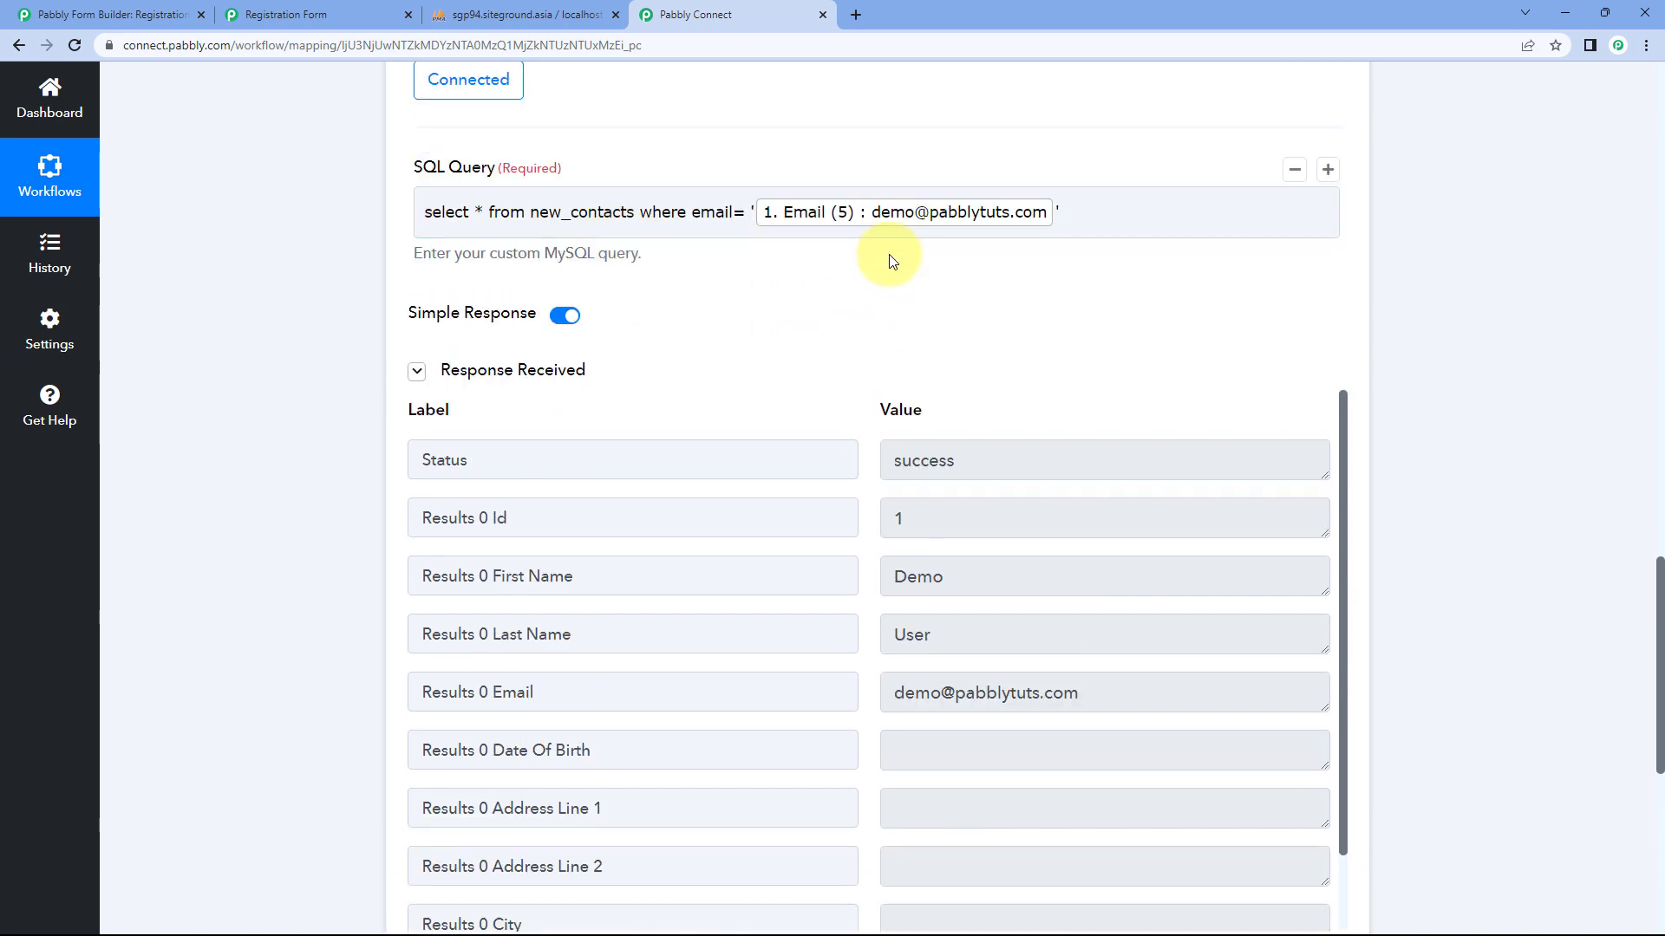
scroll(814, 347, "down", 1)
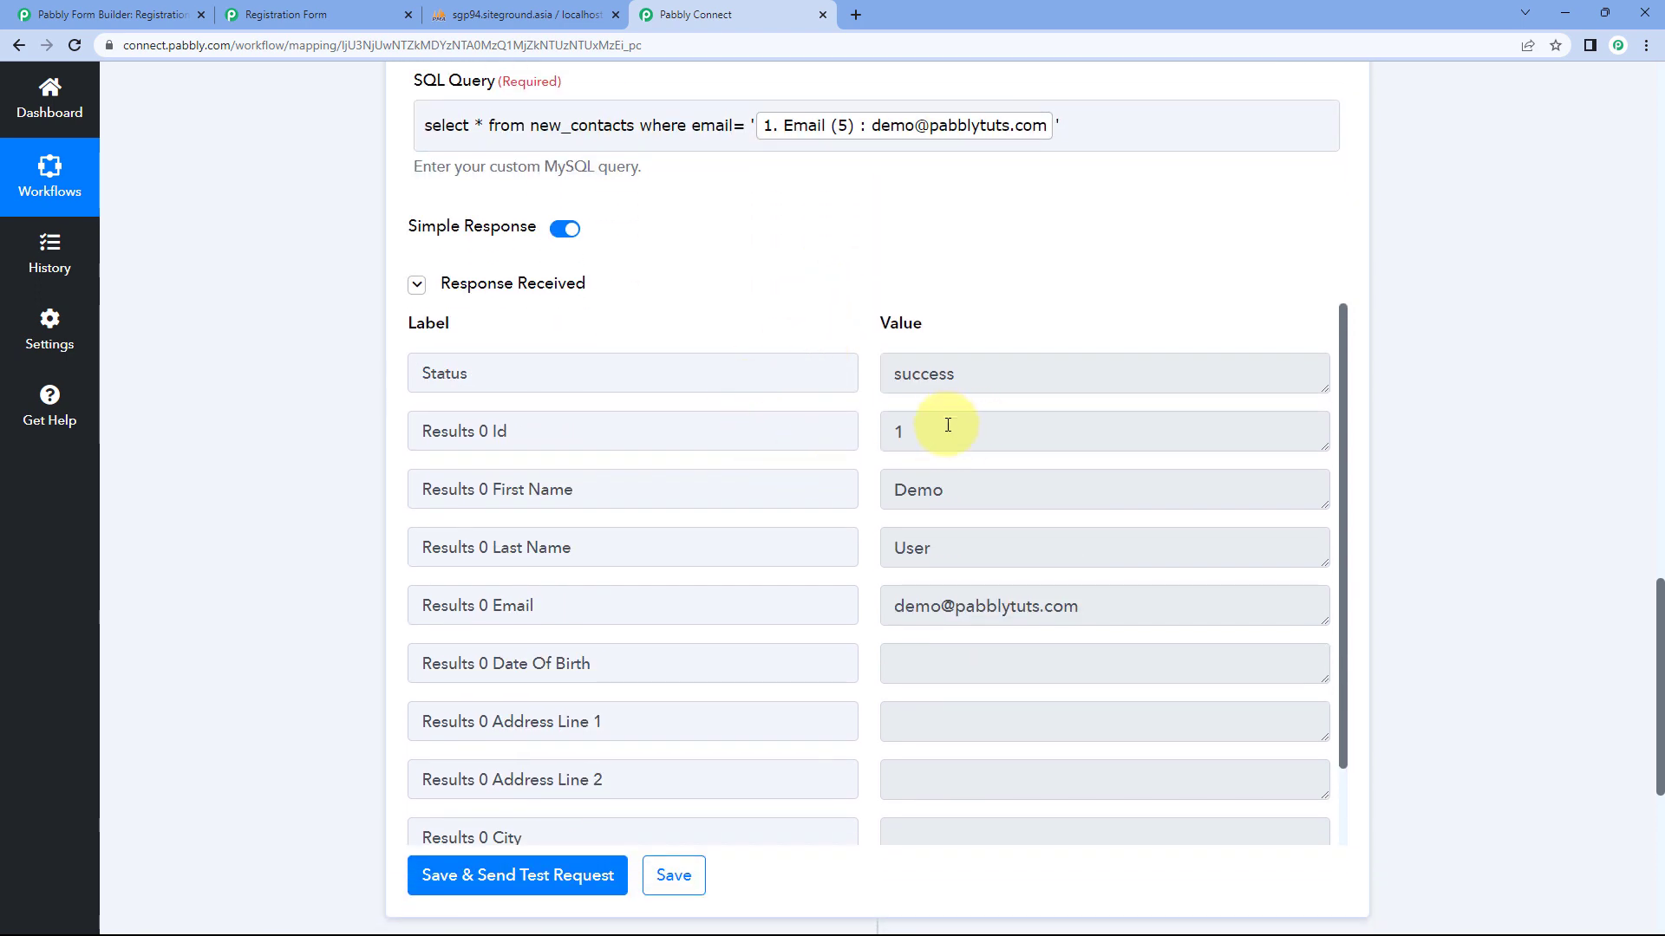
left_click_drag(948, 434, 862, 428)
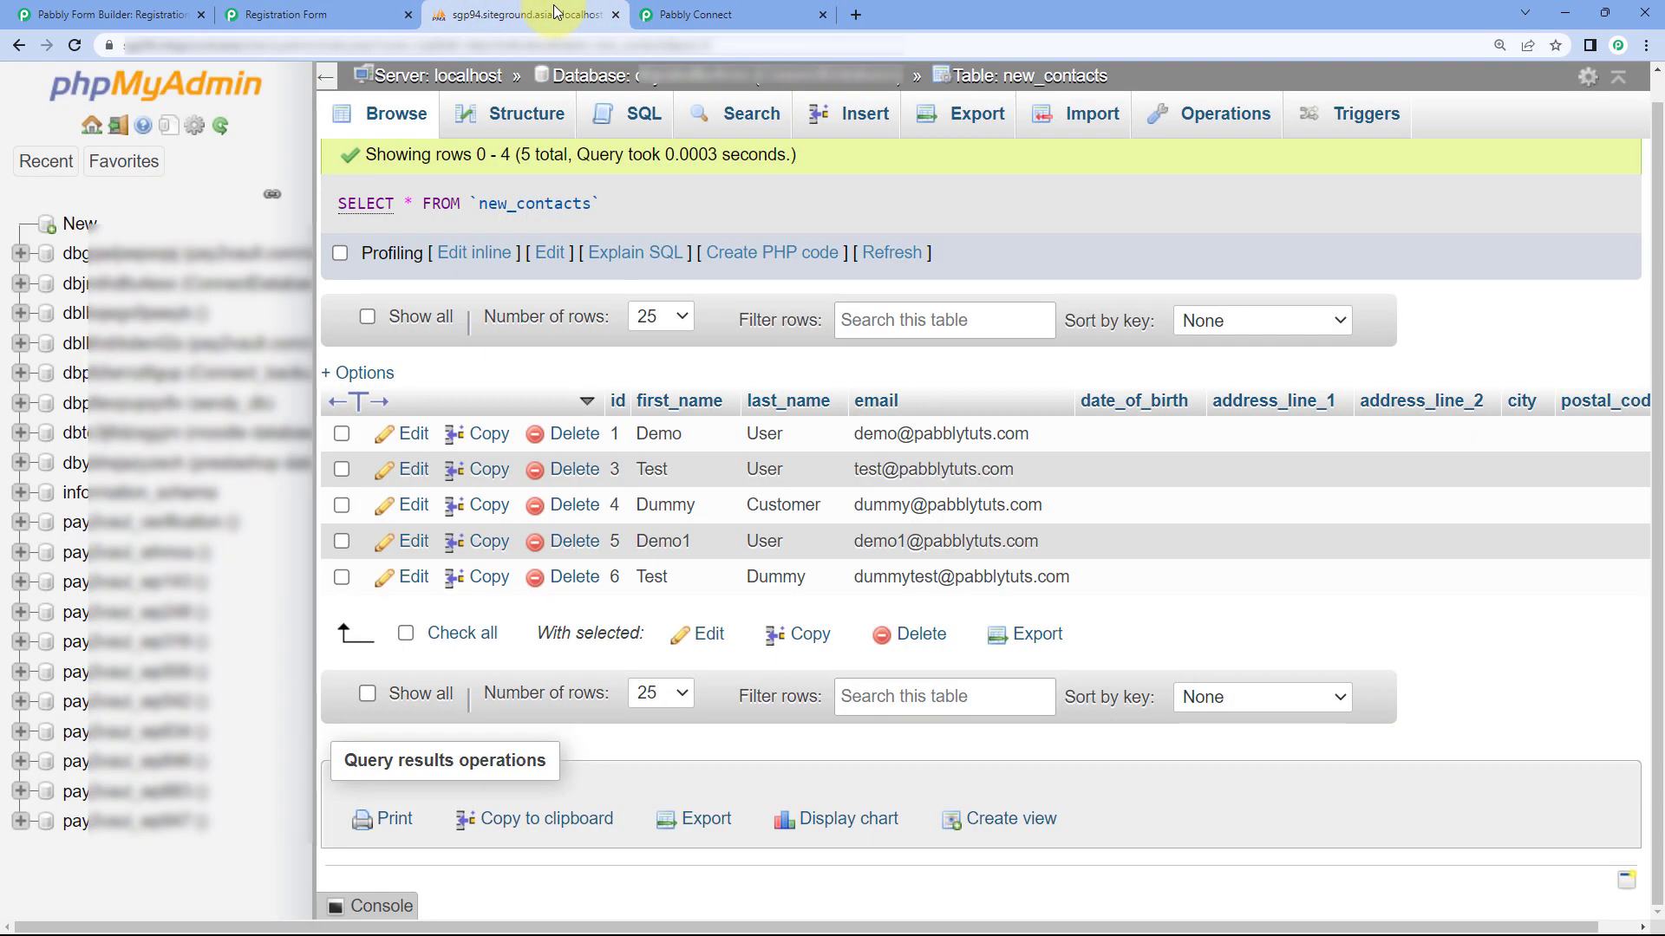
left_click(555, 14)
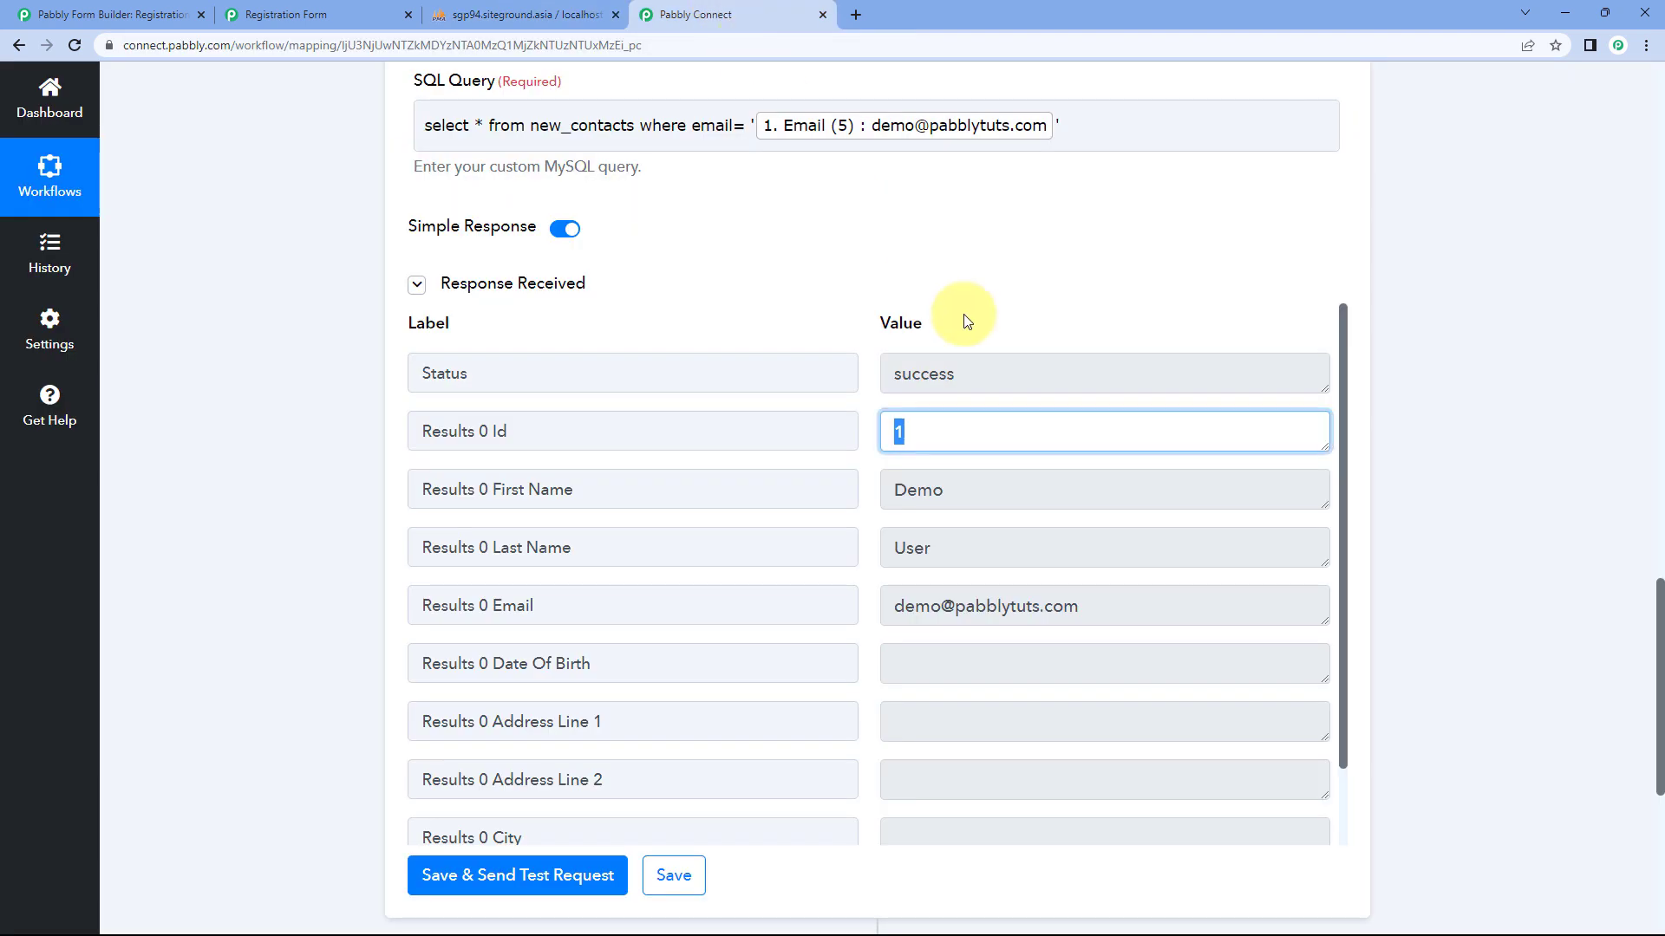
left_click(693, 14)
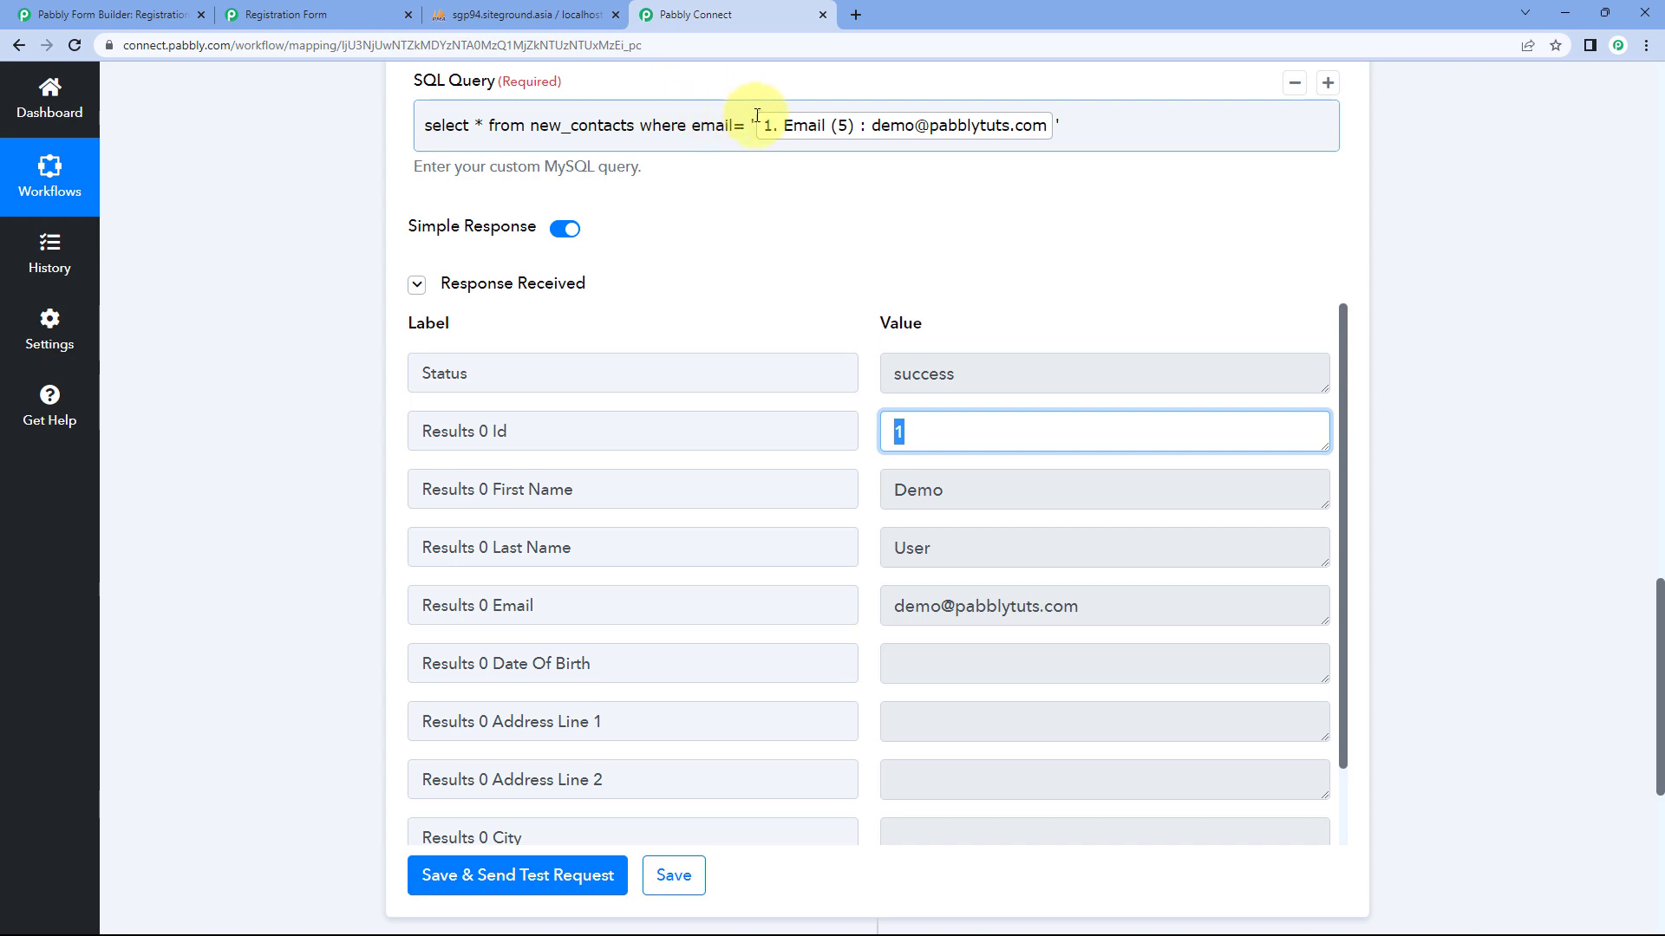
left_click(538, 15)
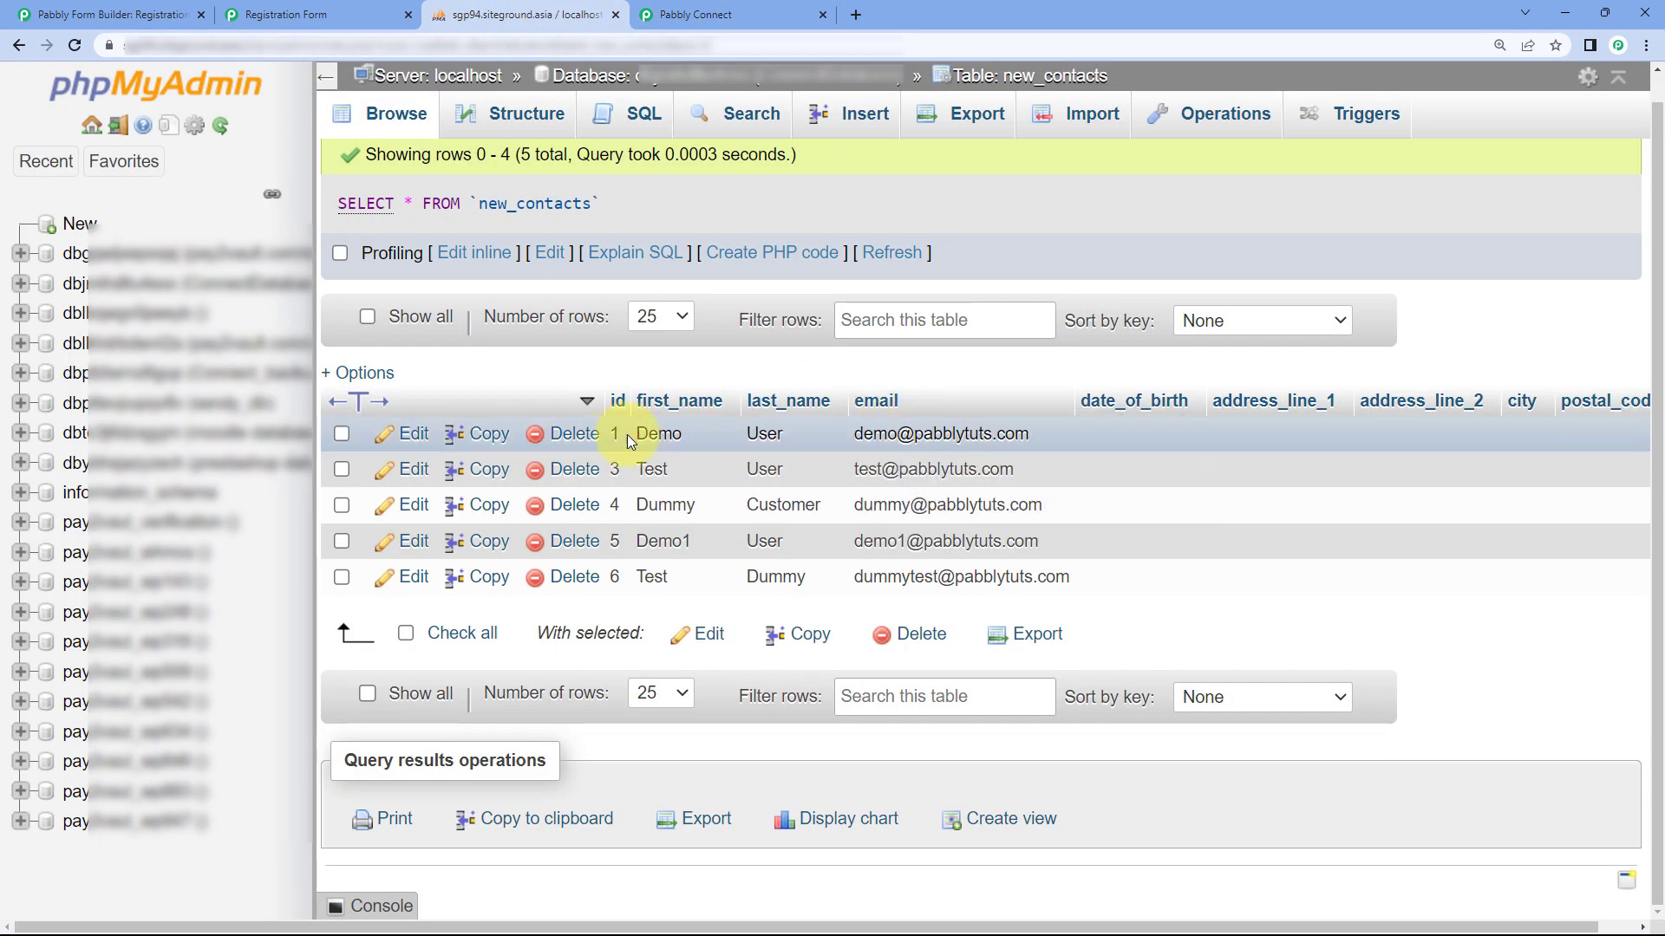
left_click(719, 15)
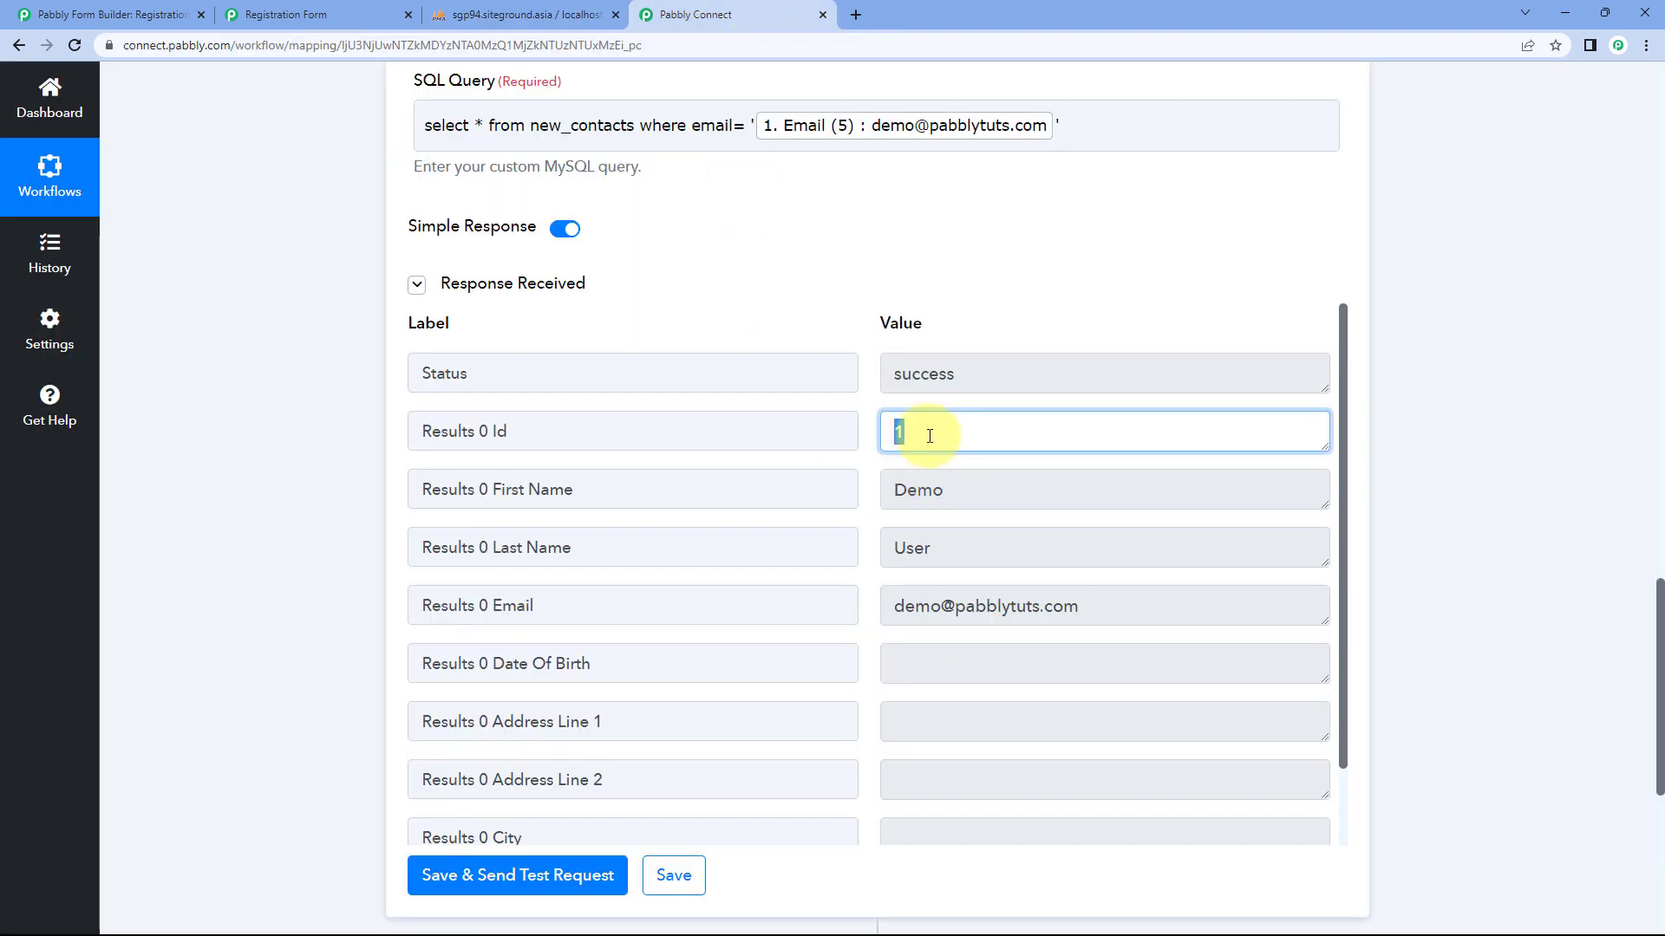
left_click(979, 483)
left_click(885, 547)
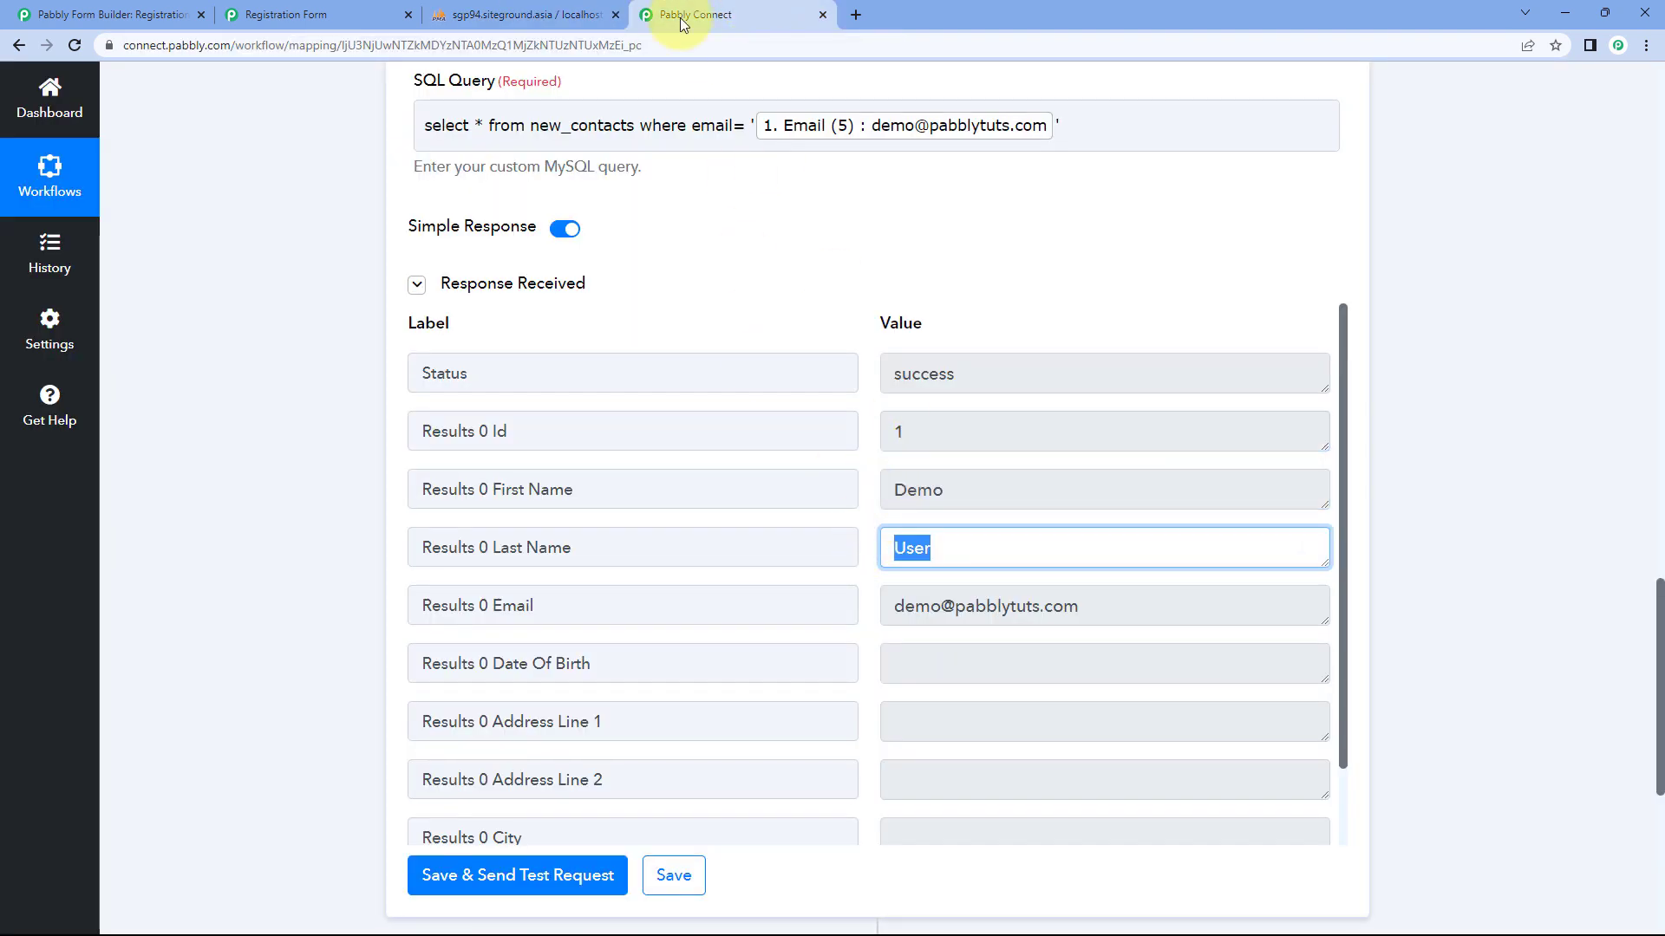
left_click(529, 15)
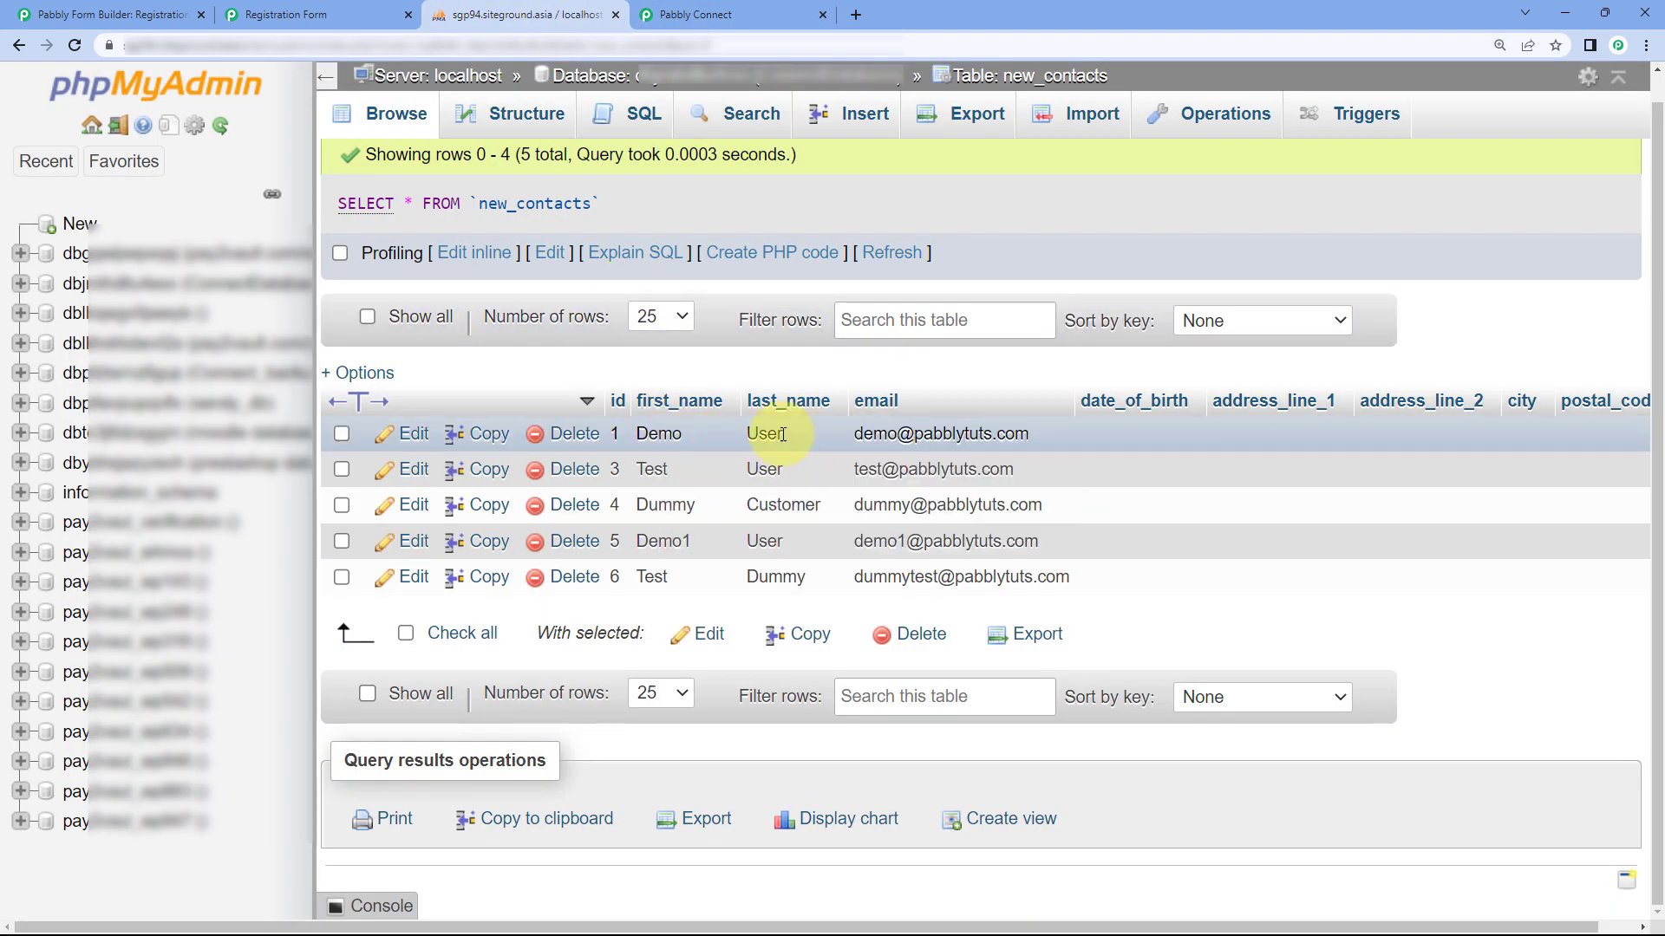
left_click(792, 15)
left_click(1101, 606)
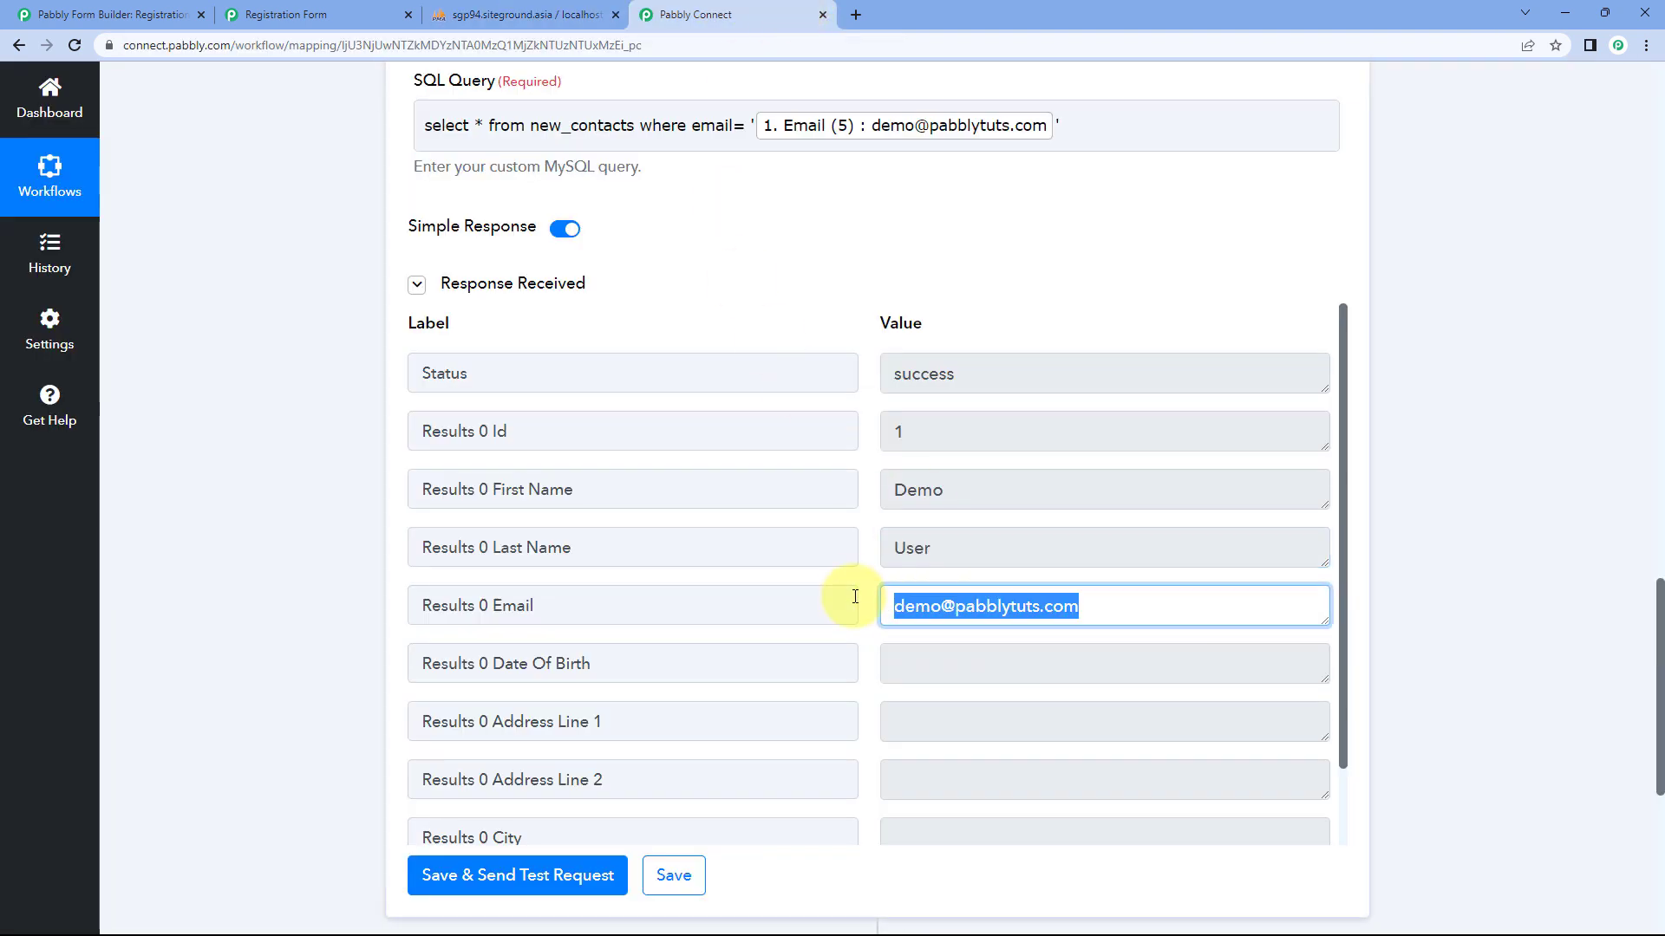
scroll(858, 568, "down", 1)
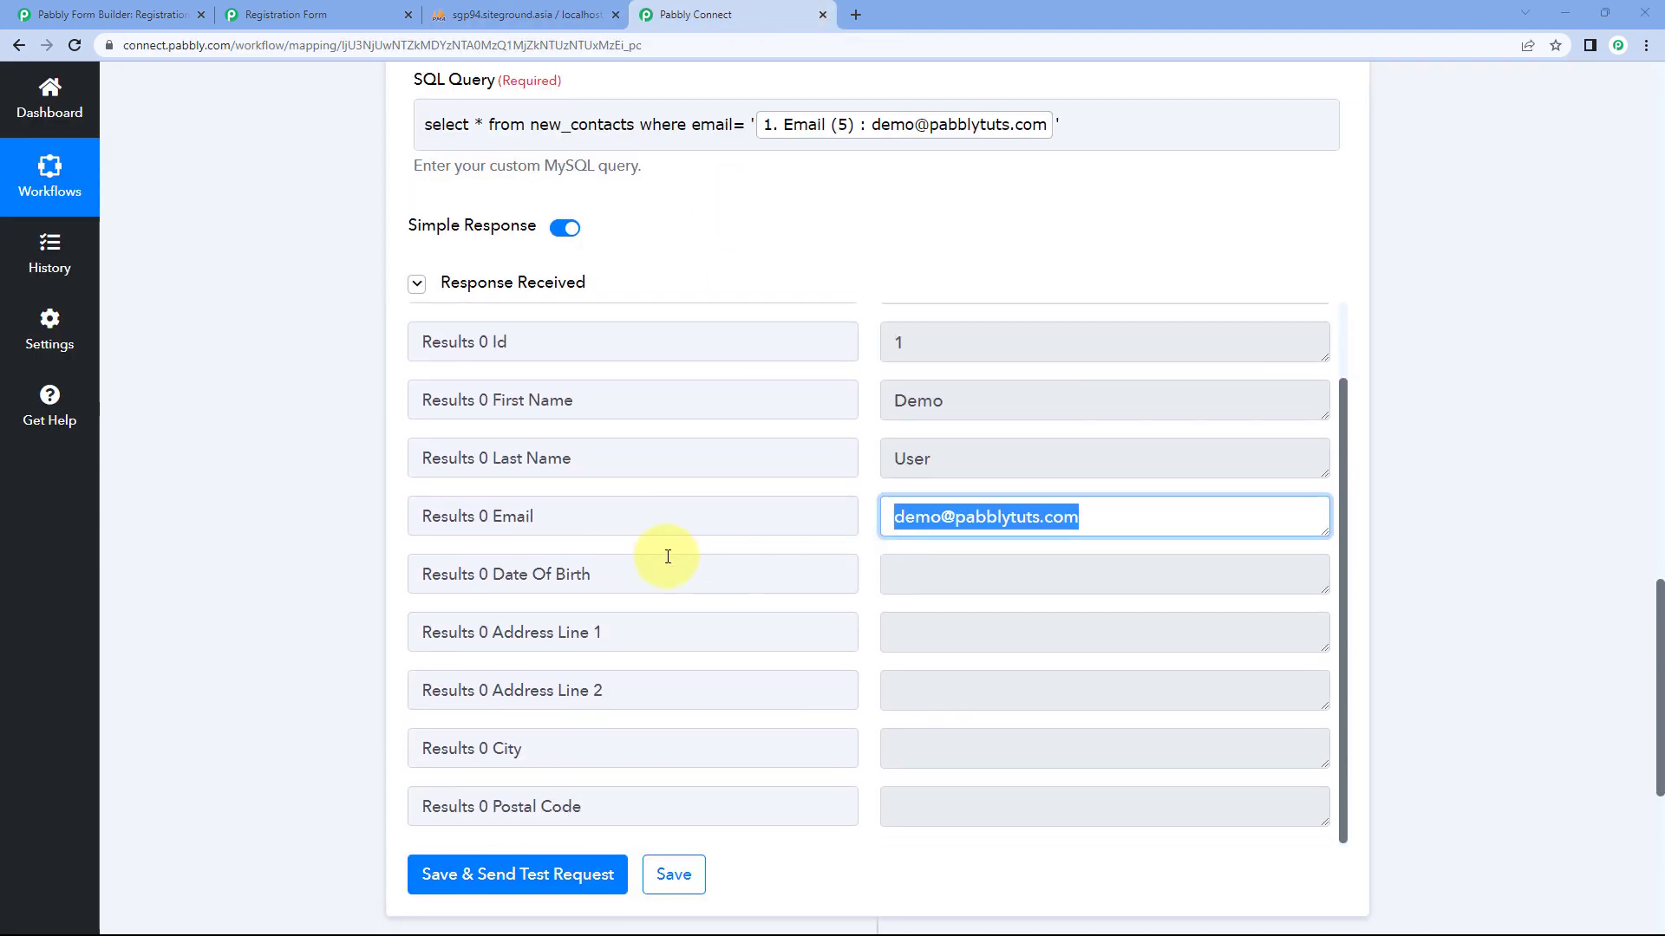
left_click(678, 591)
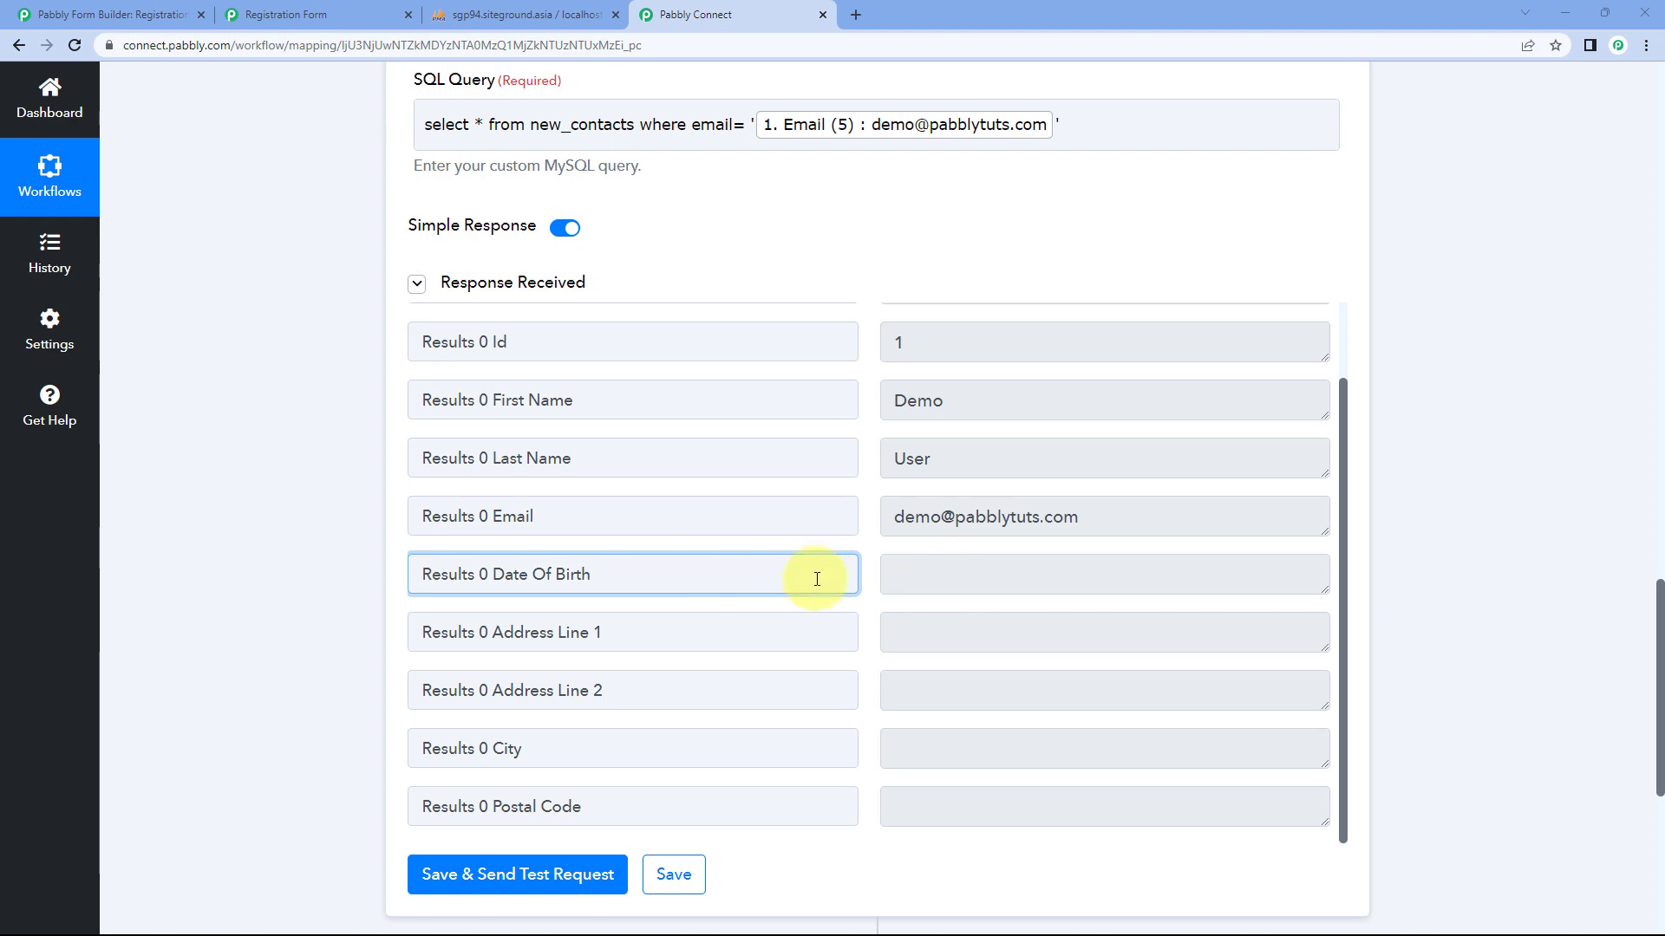
left_click(525, 15)
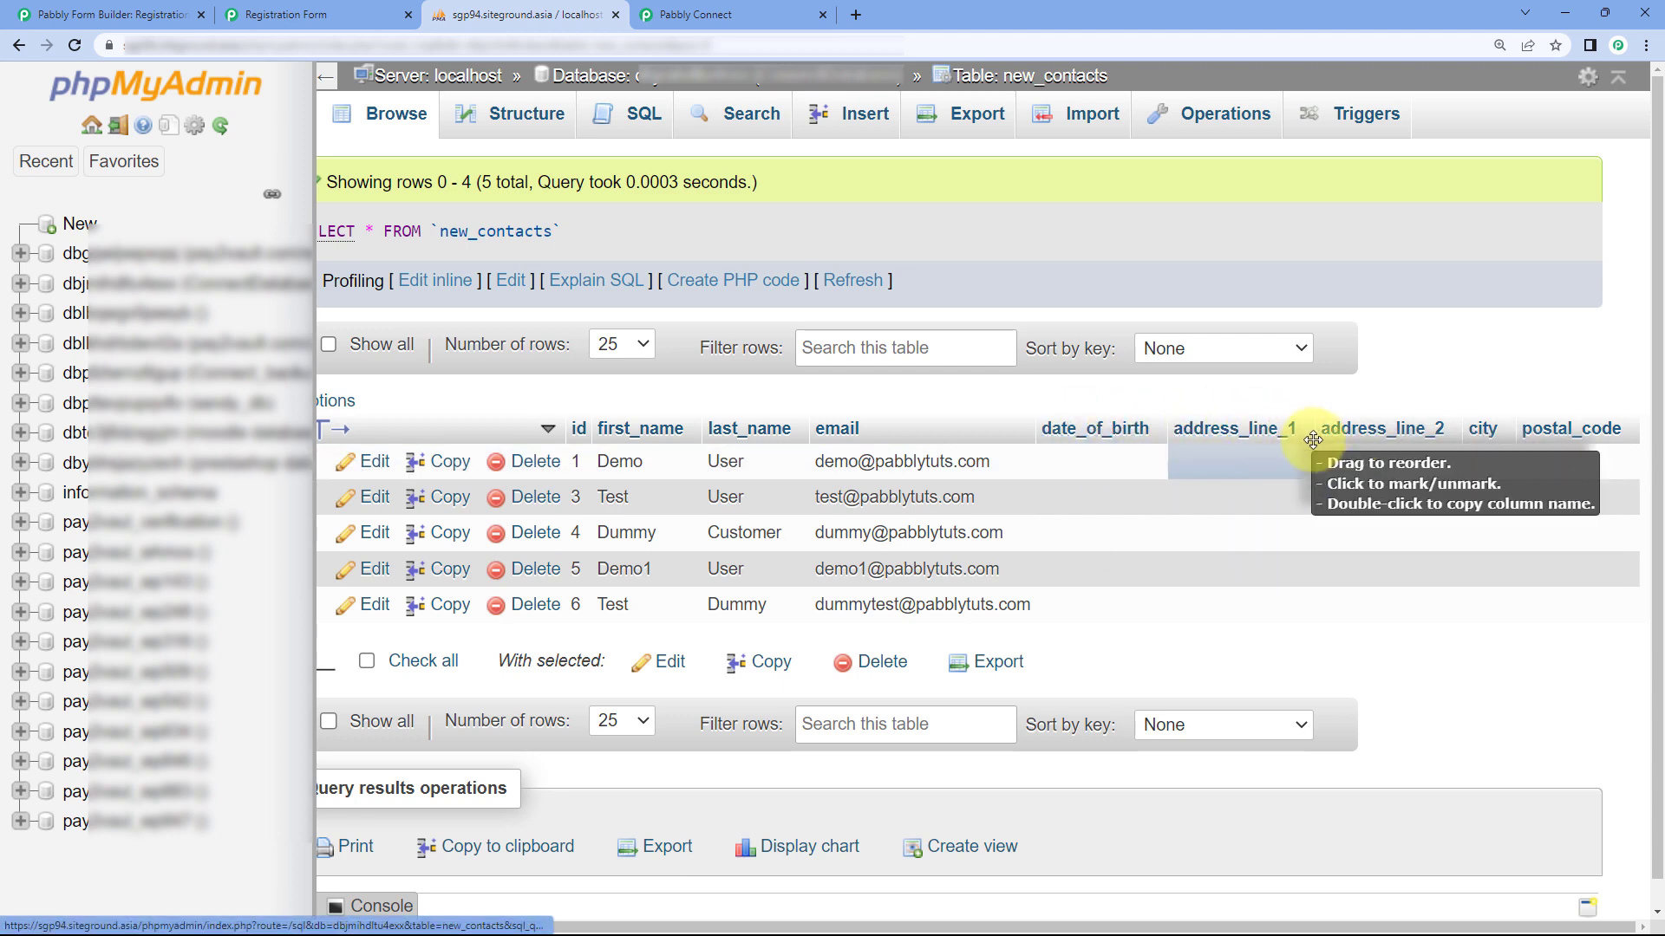
left_click(788, 21)
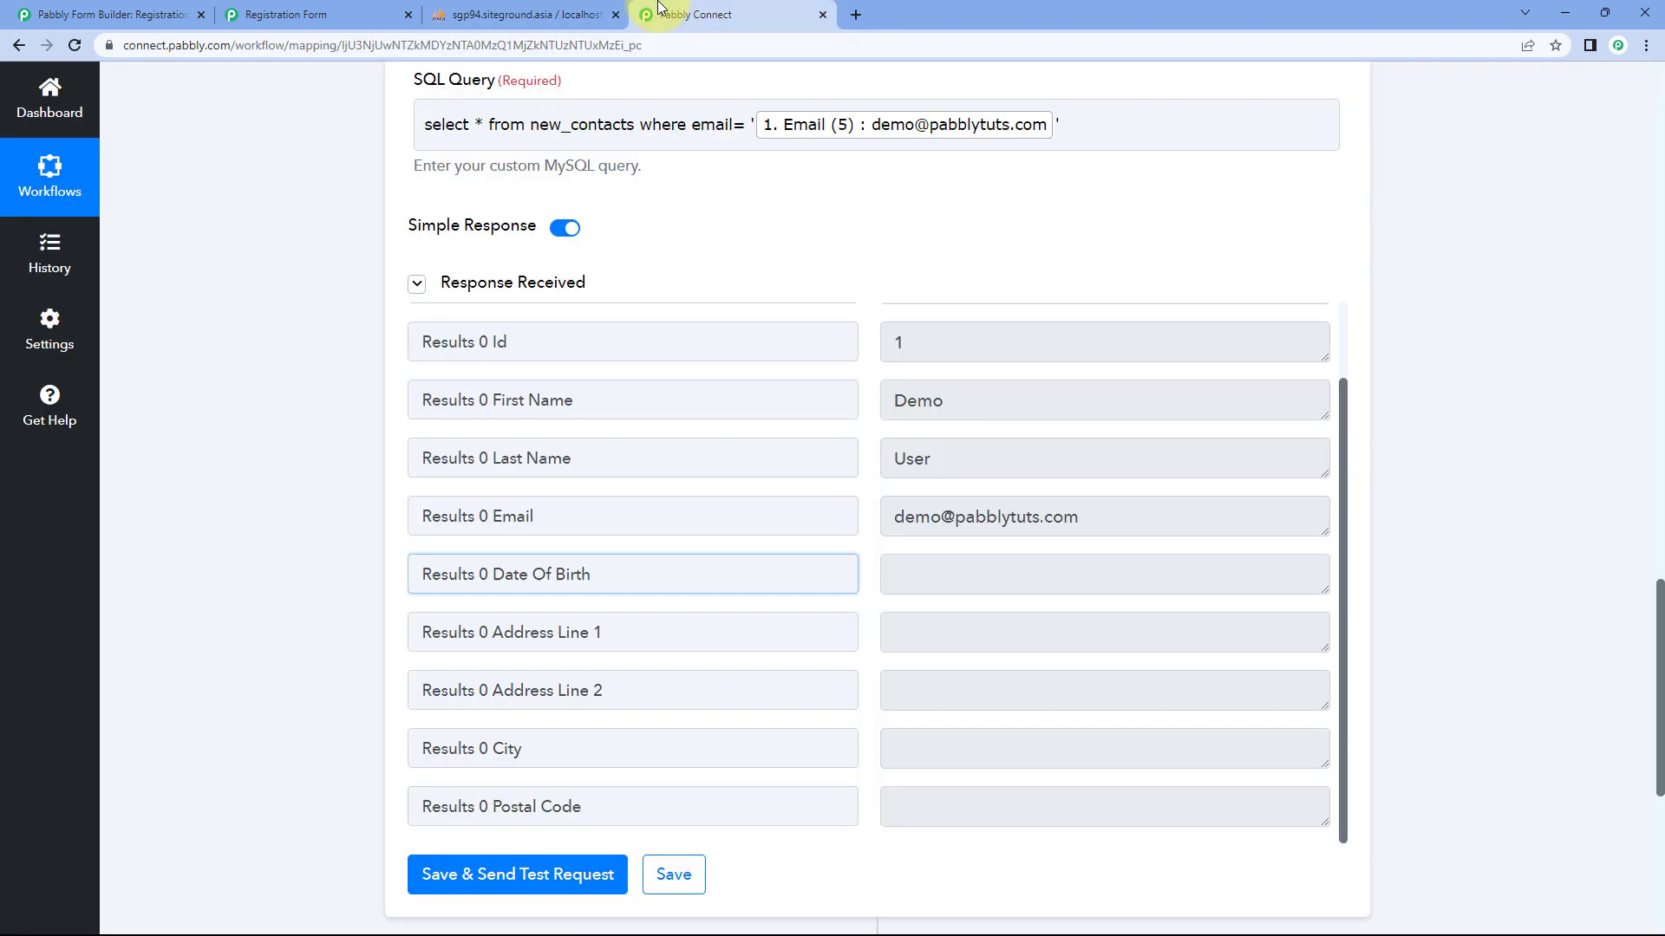
scroll(891, 576, "down", 2)
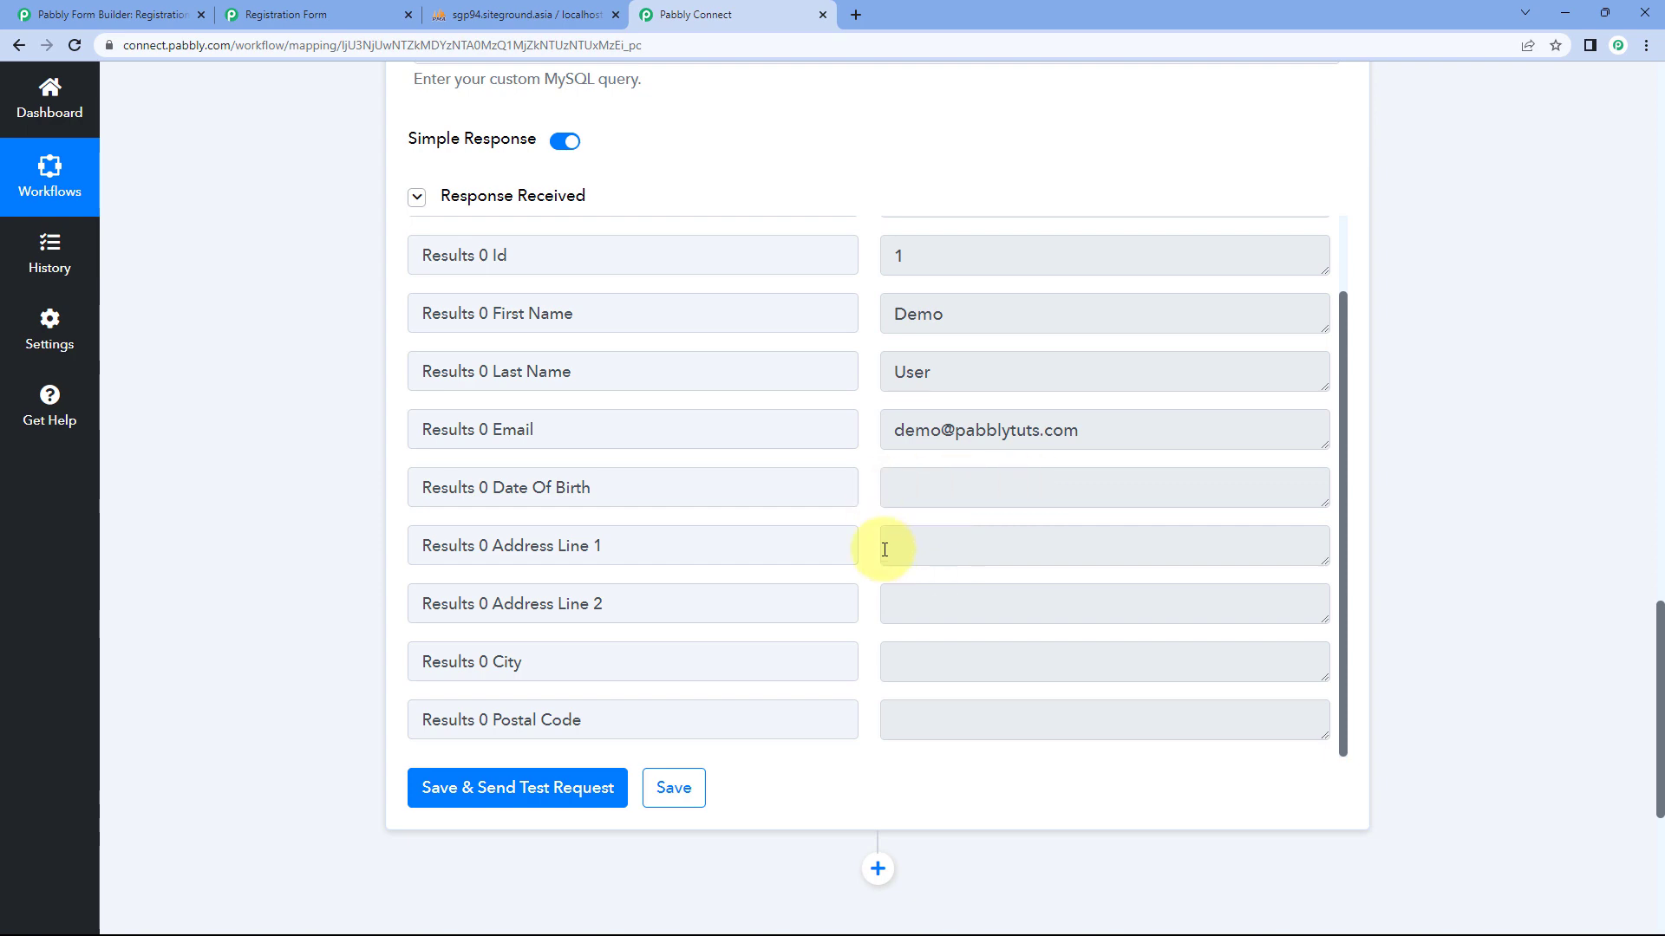
Review the MySQL test response showing the id 1 Demo User record, then collapse the Custom Query step
scroll(884, 549, "up", 6)
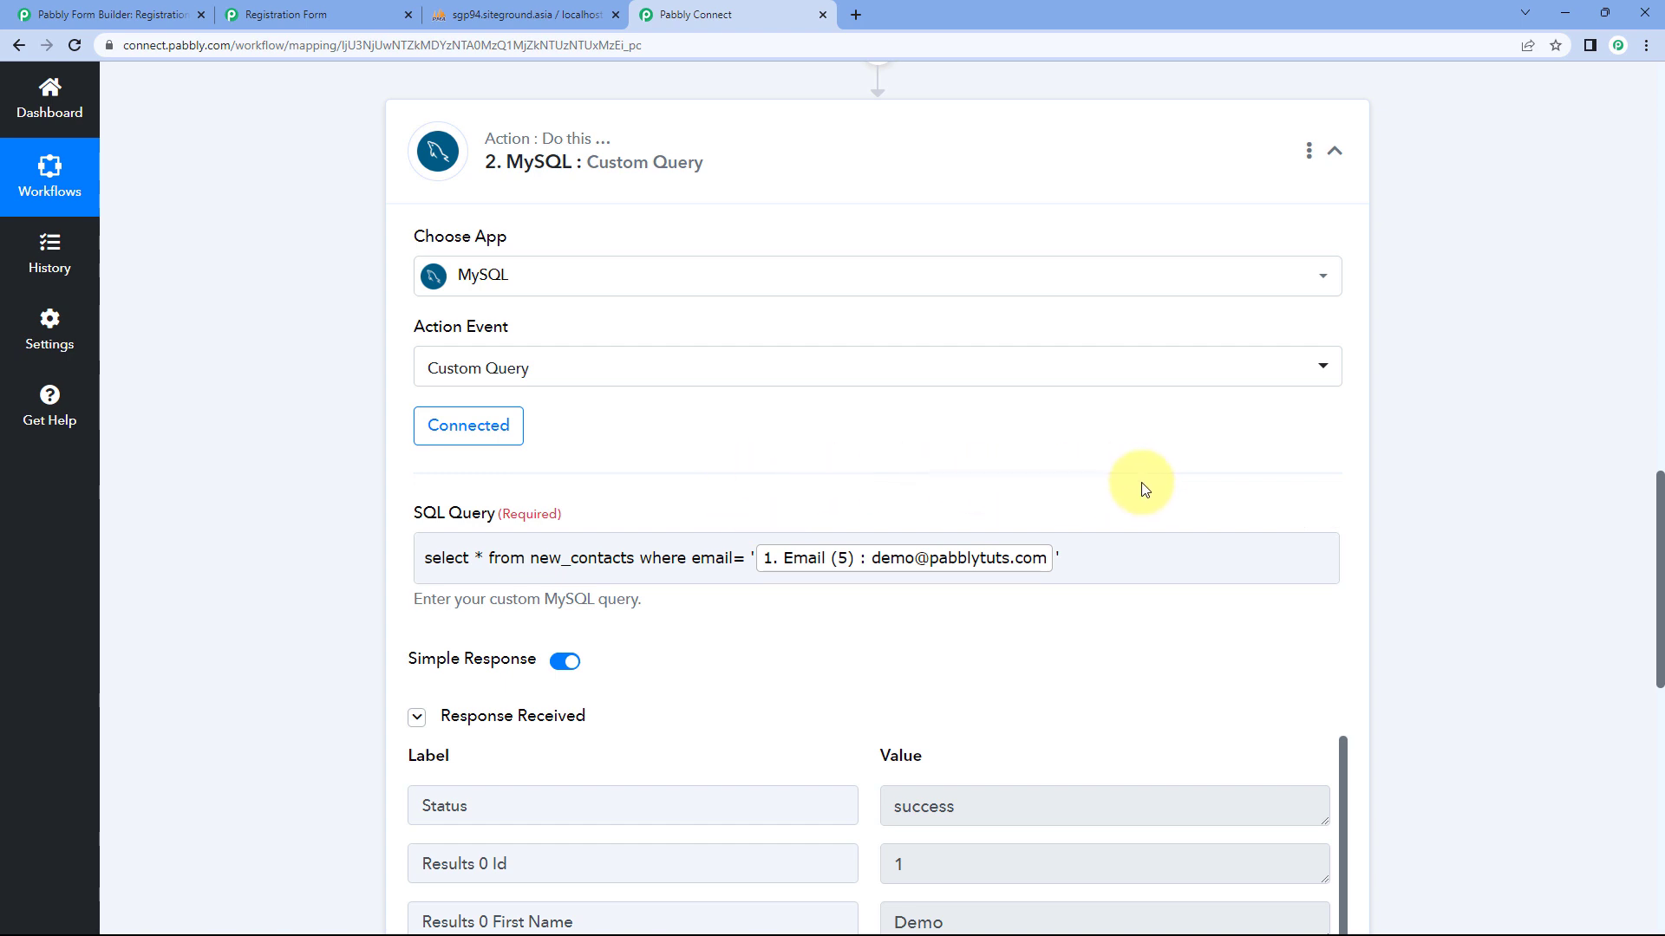
scroll(1141, 487, "down", 3)
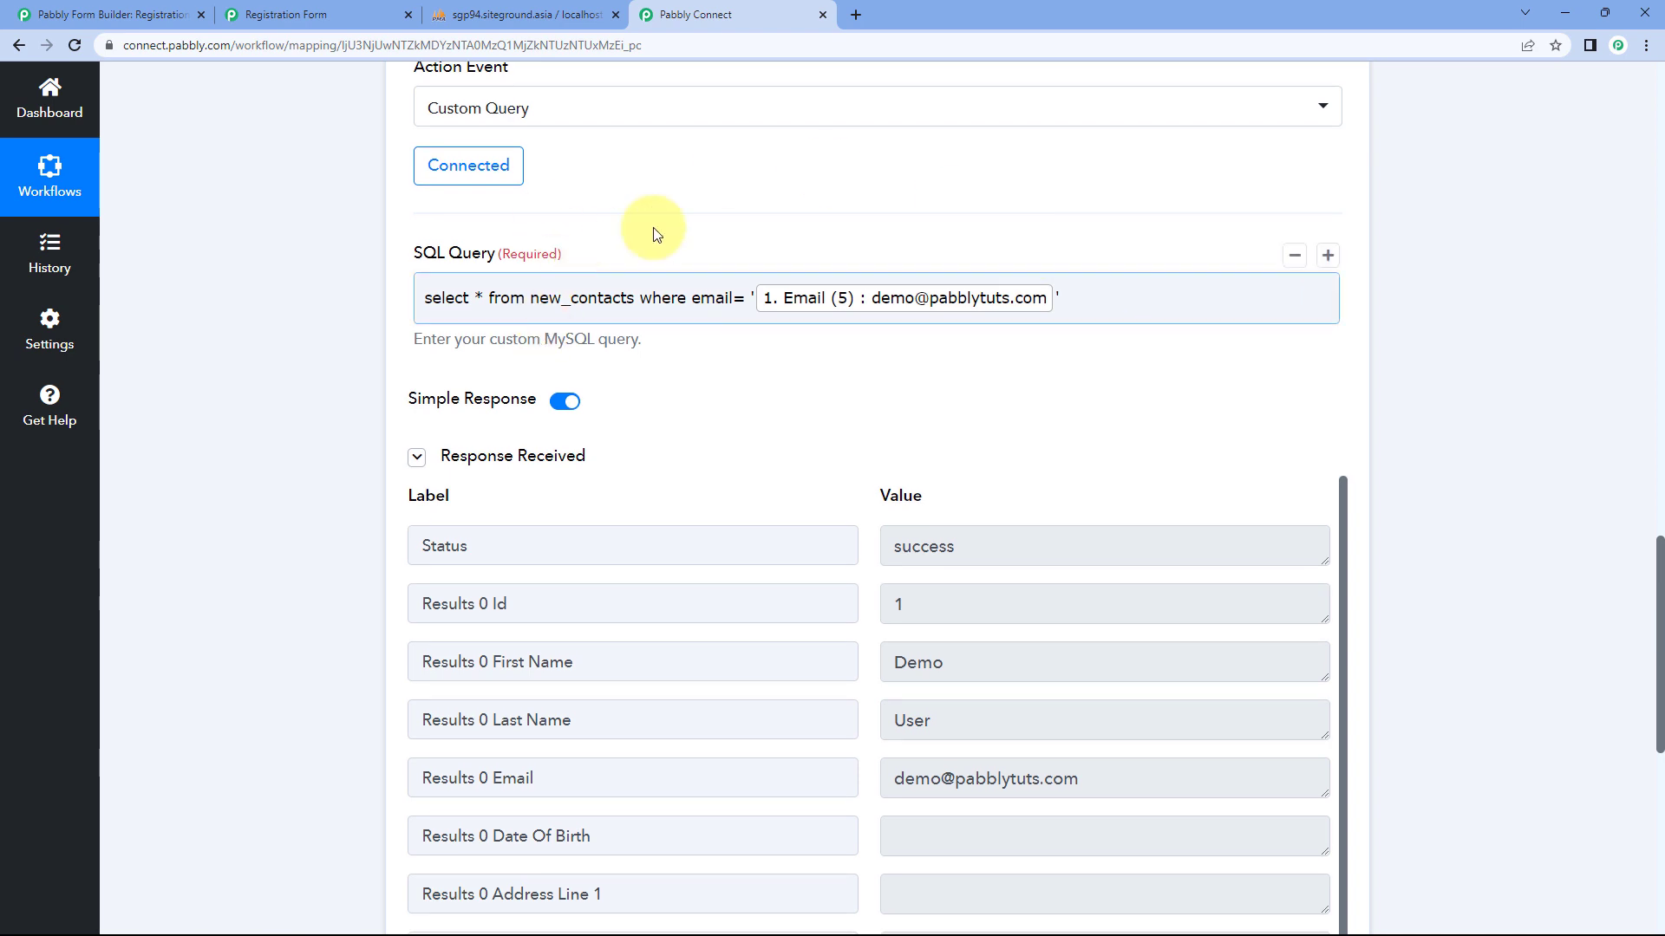
scroll(830, 412, "down", 2)
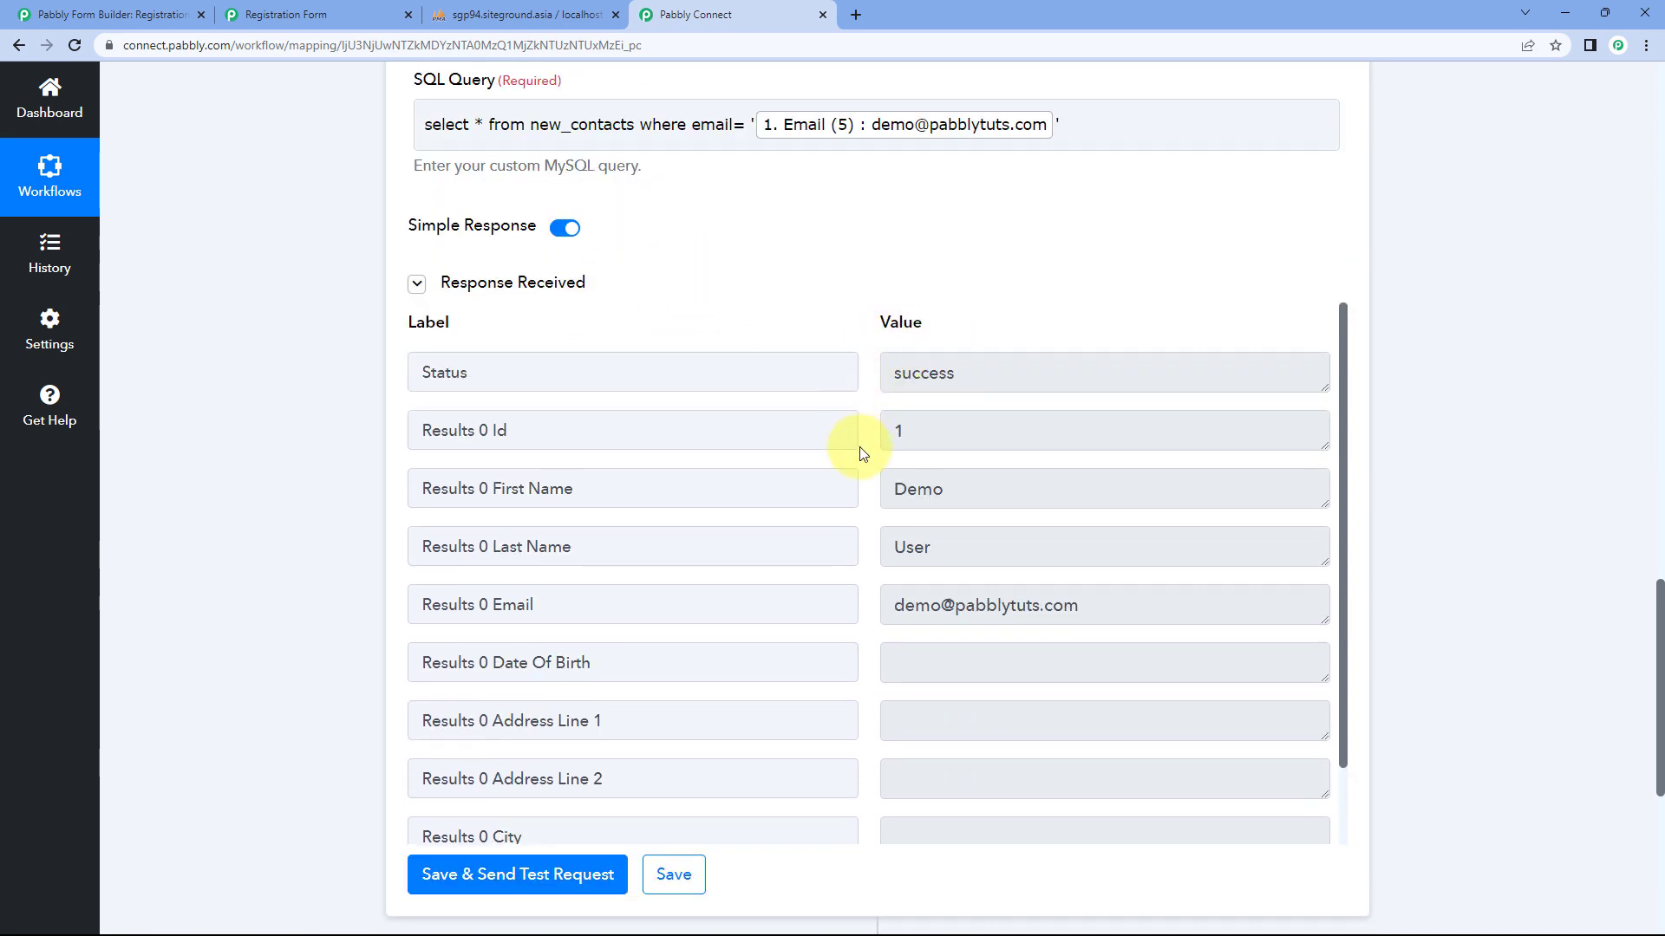
scroll(832, 310, "down", 1)
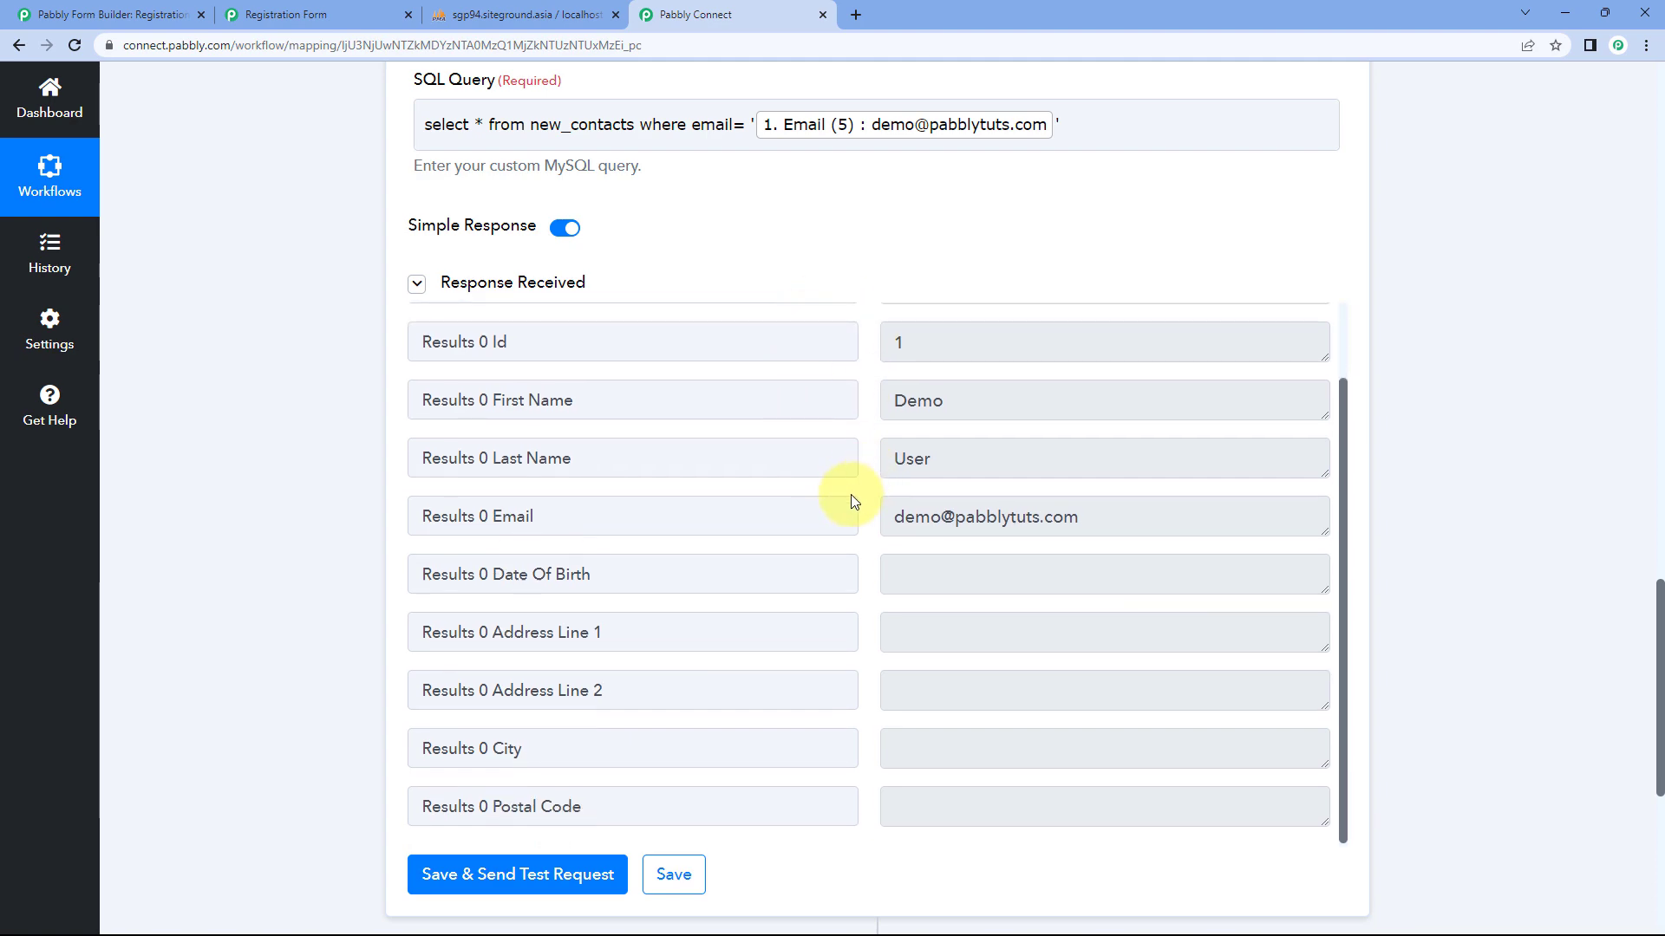
scroll(861, 483, "up", 2)
scroll(874, 405, "up", 5)
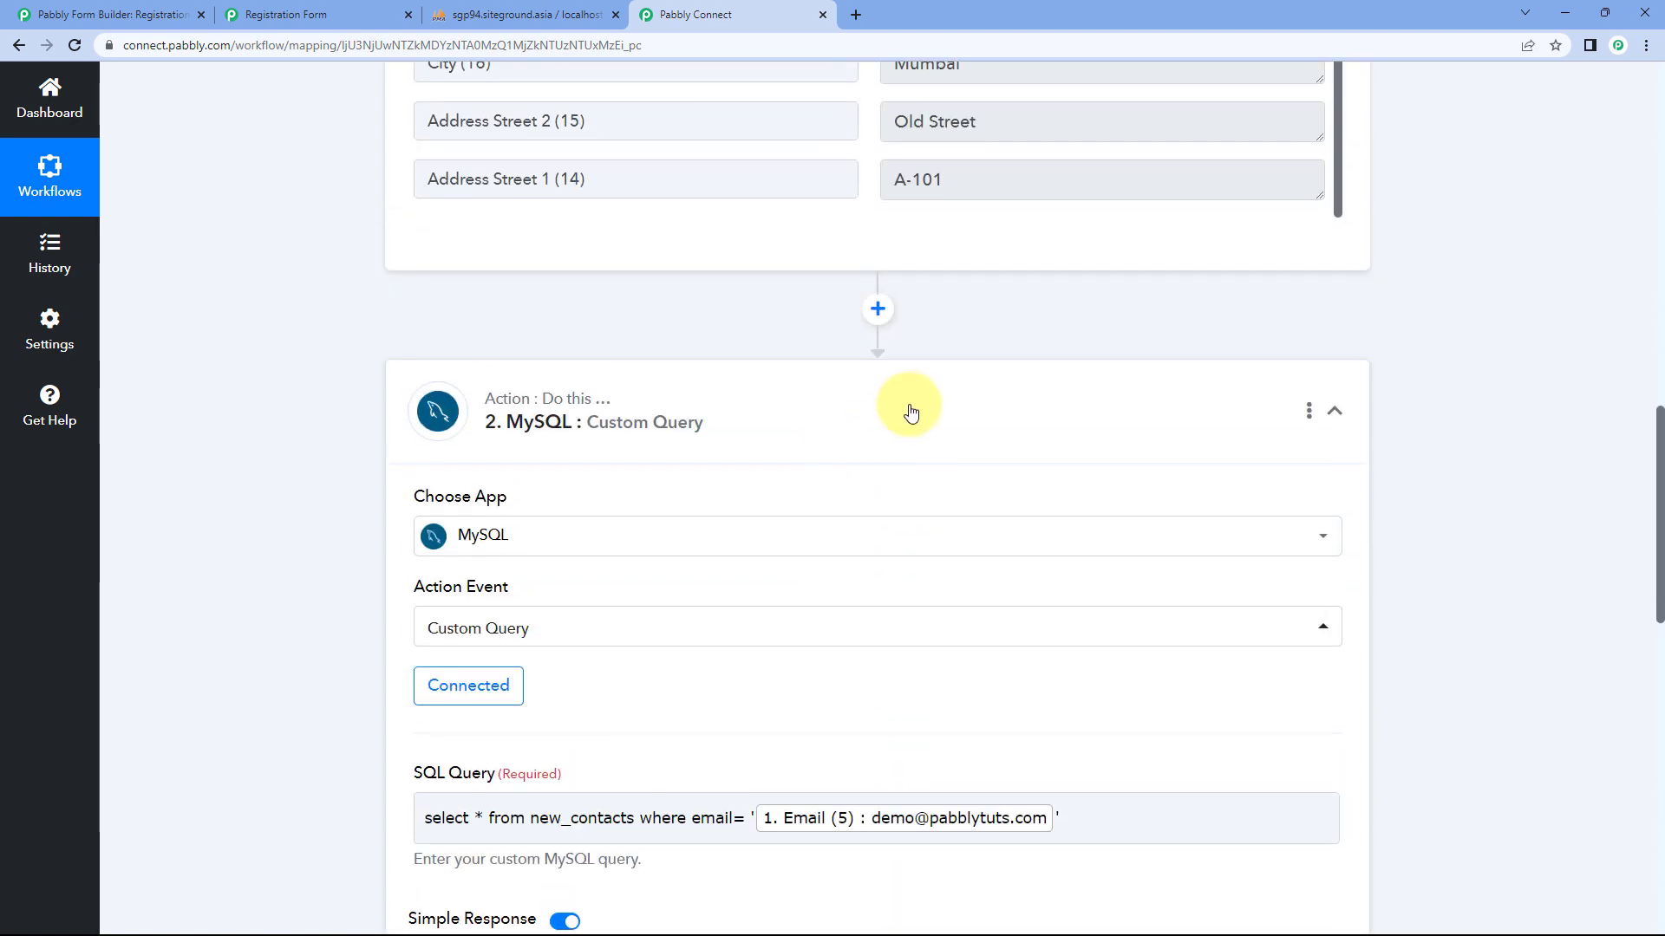
left_click(1330, 408)
scroll(1450, 355, "up", 10)
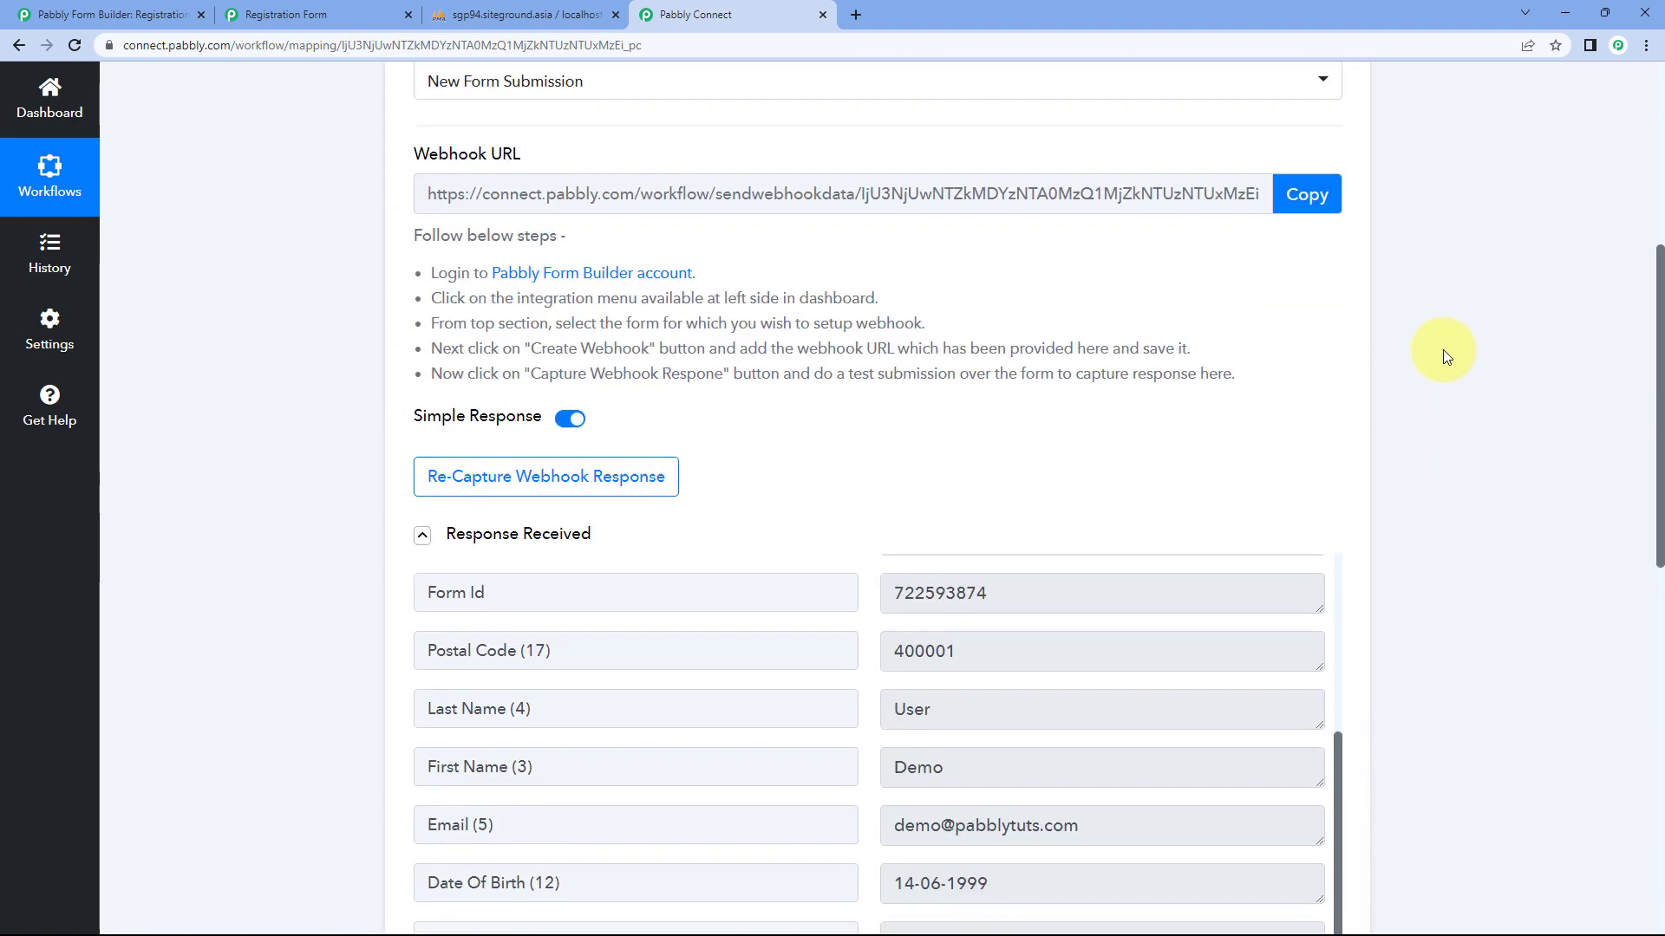
Fold the Pabbly Form Builder trigger so both trigger and MySQL action appear collapsed
left_click(891, 294)
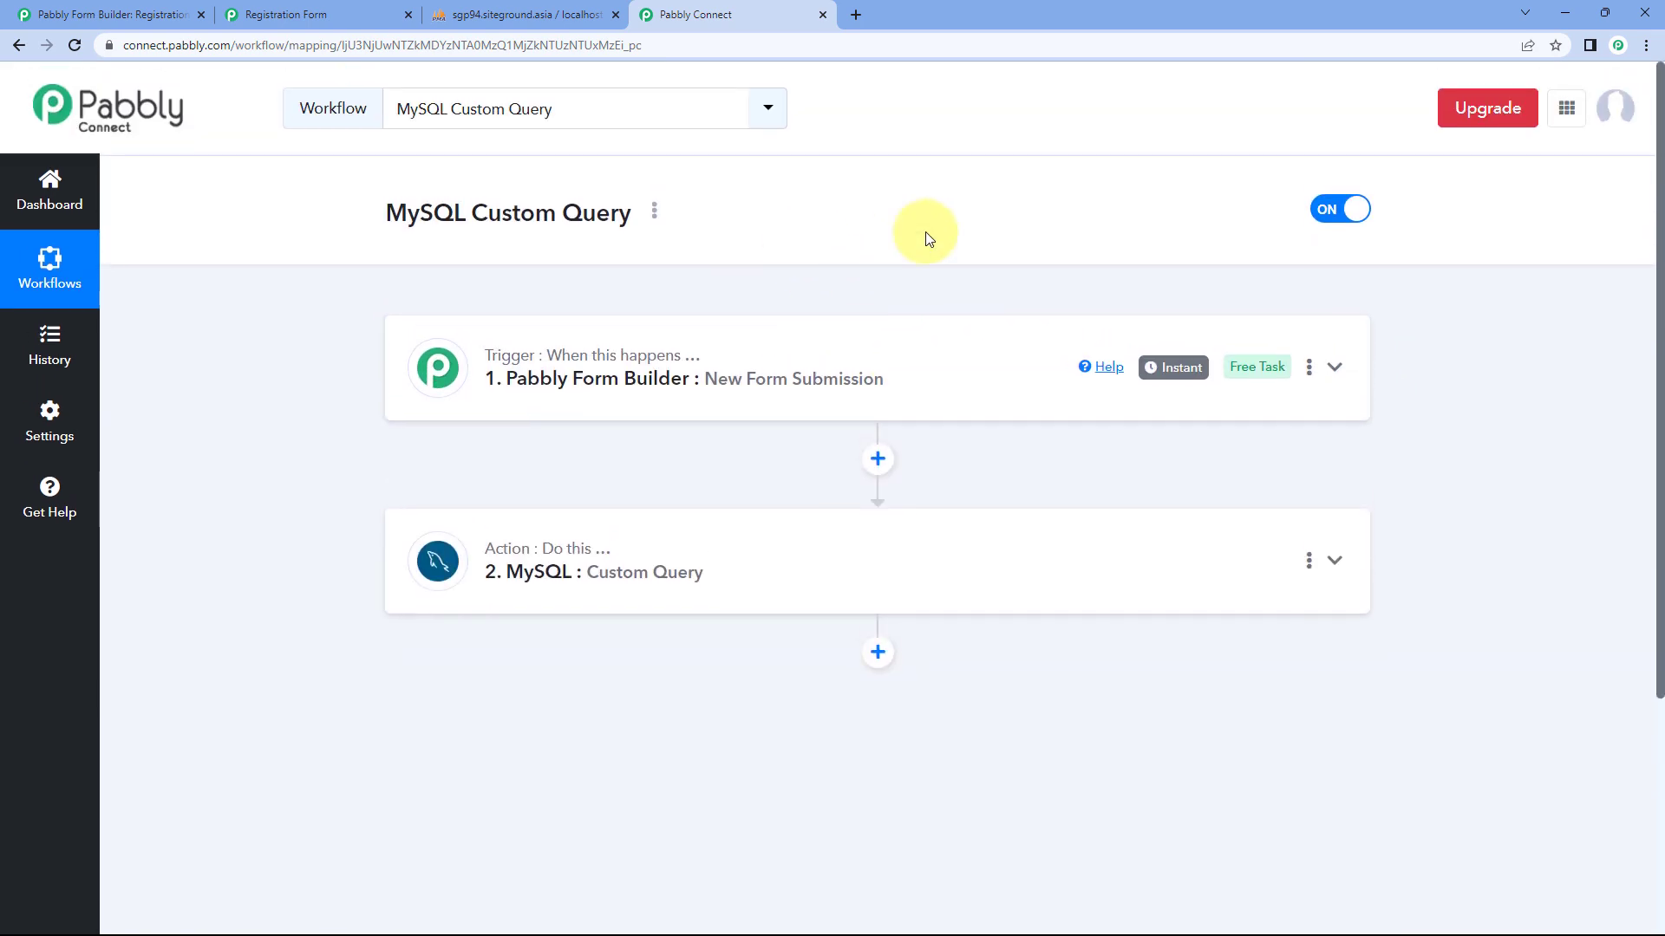